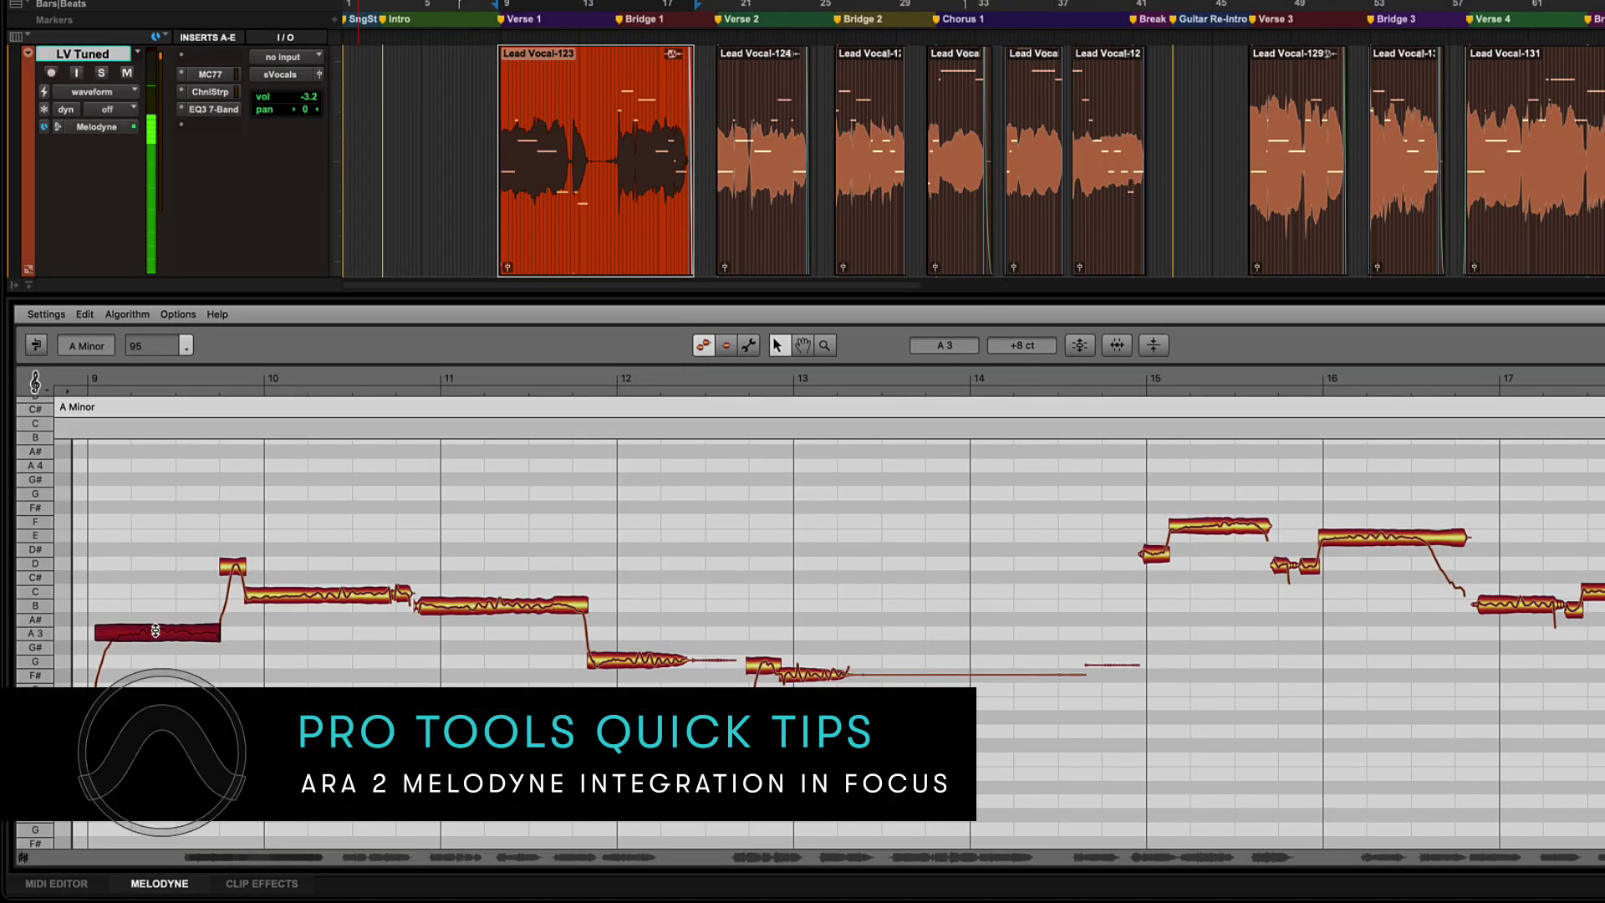
Nudge the B3 note's start, drag the G3 note's start later, then select the F#3 note.
{"action": "left_click", "coordinate": [577, 603]}
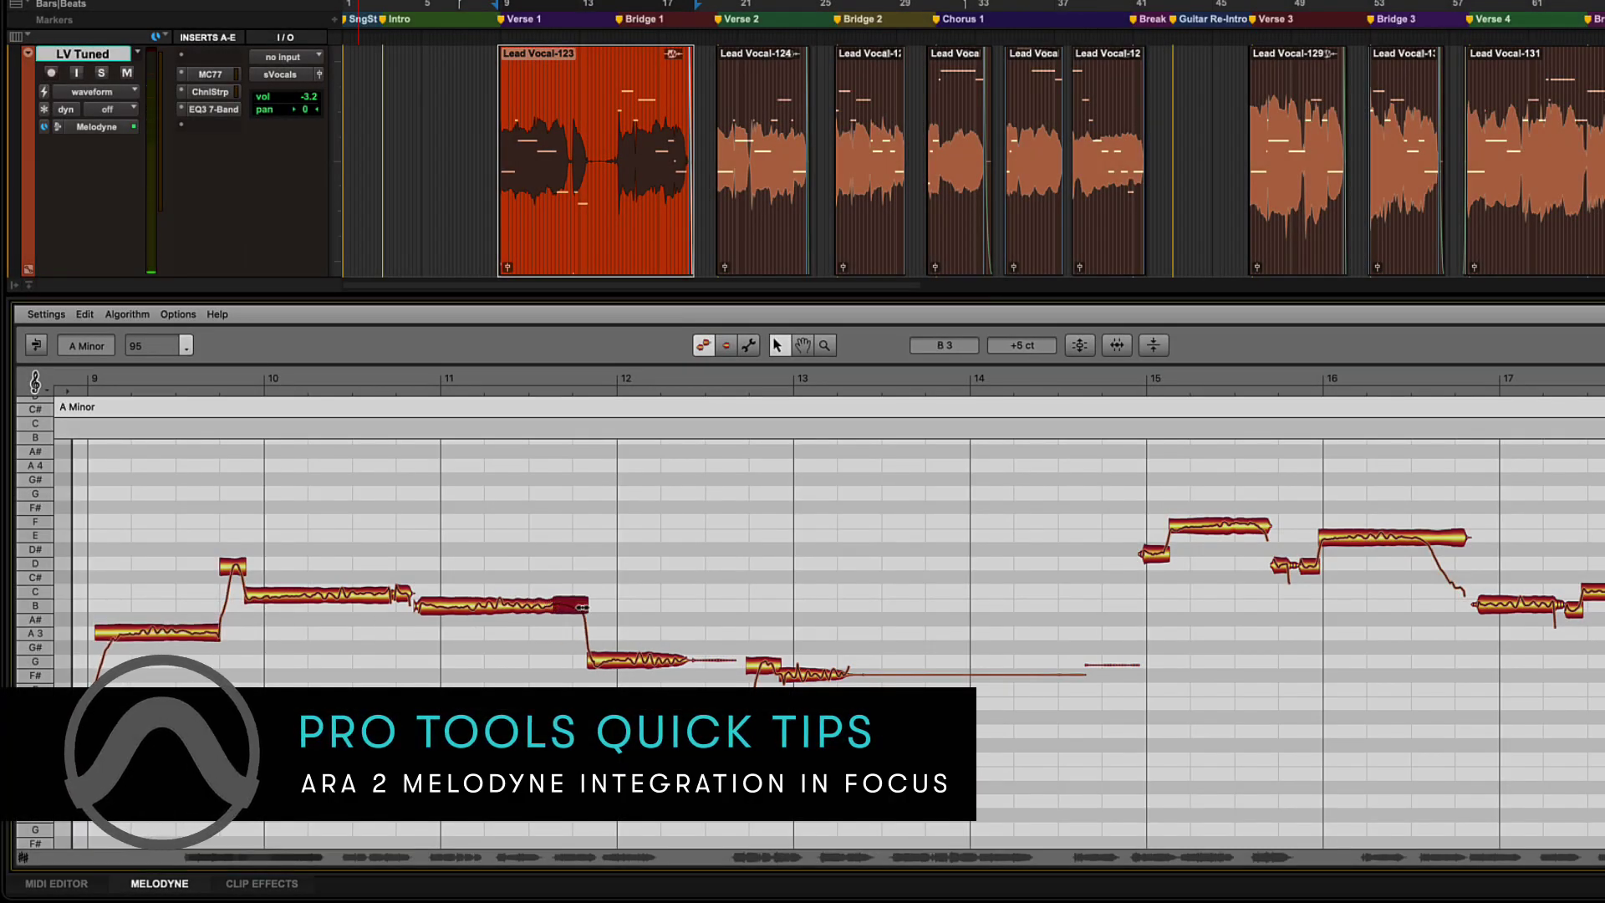
{"action": "left_click_drag", "start_coordinate": [444, 604], "coordinate": [445, 606]}
{"action": "left_click", "coordinate": [657, 652]}
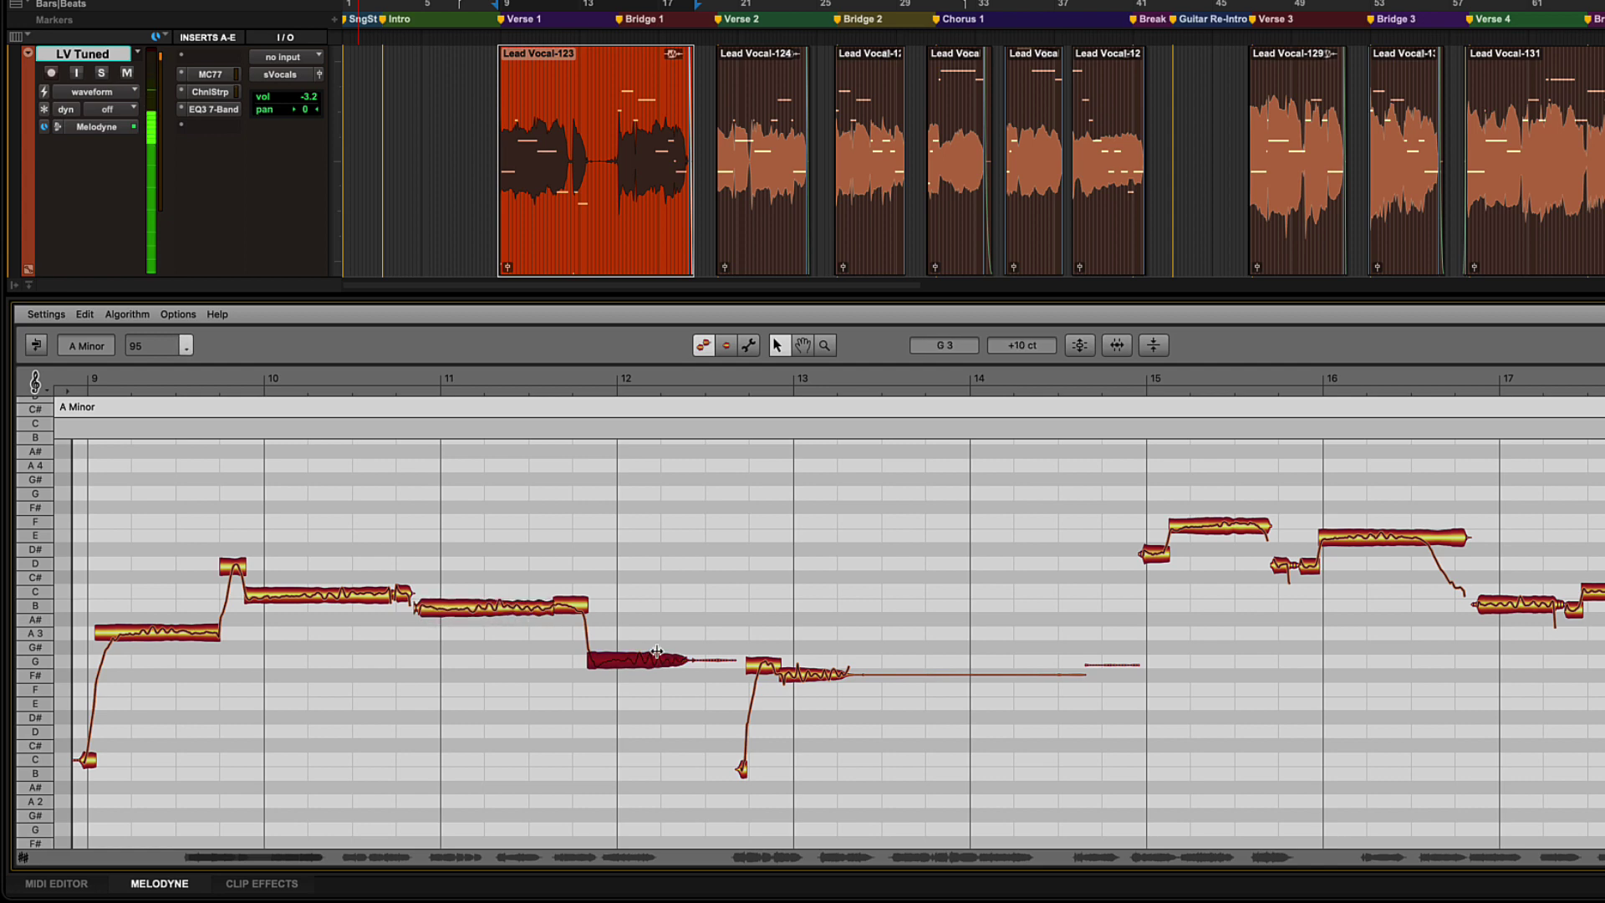
{"action": "mouse_move", "coordinate": [588, 662]}
{"action": "left_mouse_down"}
{"action": "mouse_move", "coordinate": [607, 662]}
{"action": "mouse_move", "coordinate": [591, 665]}
{"action": "left_mouse_up"}
{"action": "left_click", "coordinate": [830, 672]}
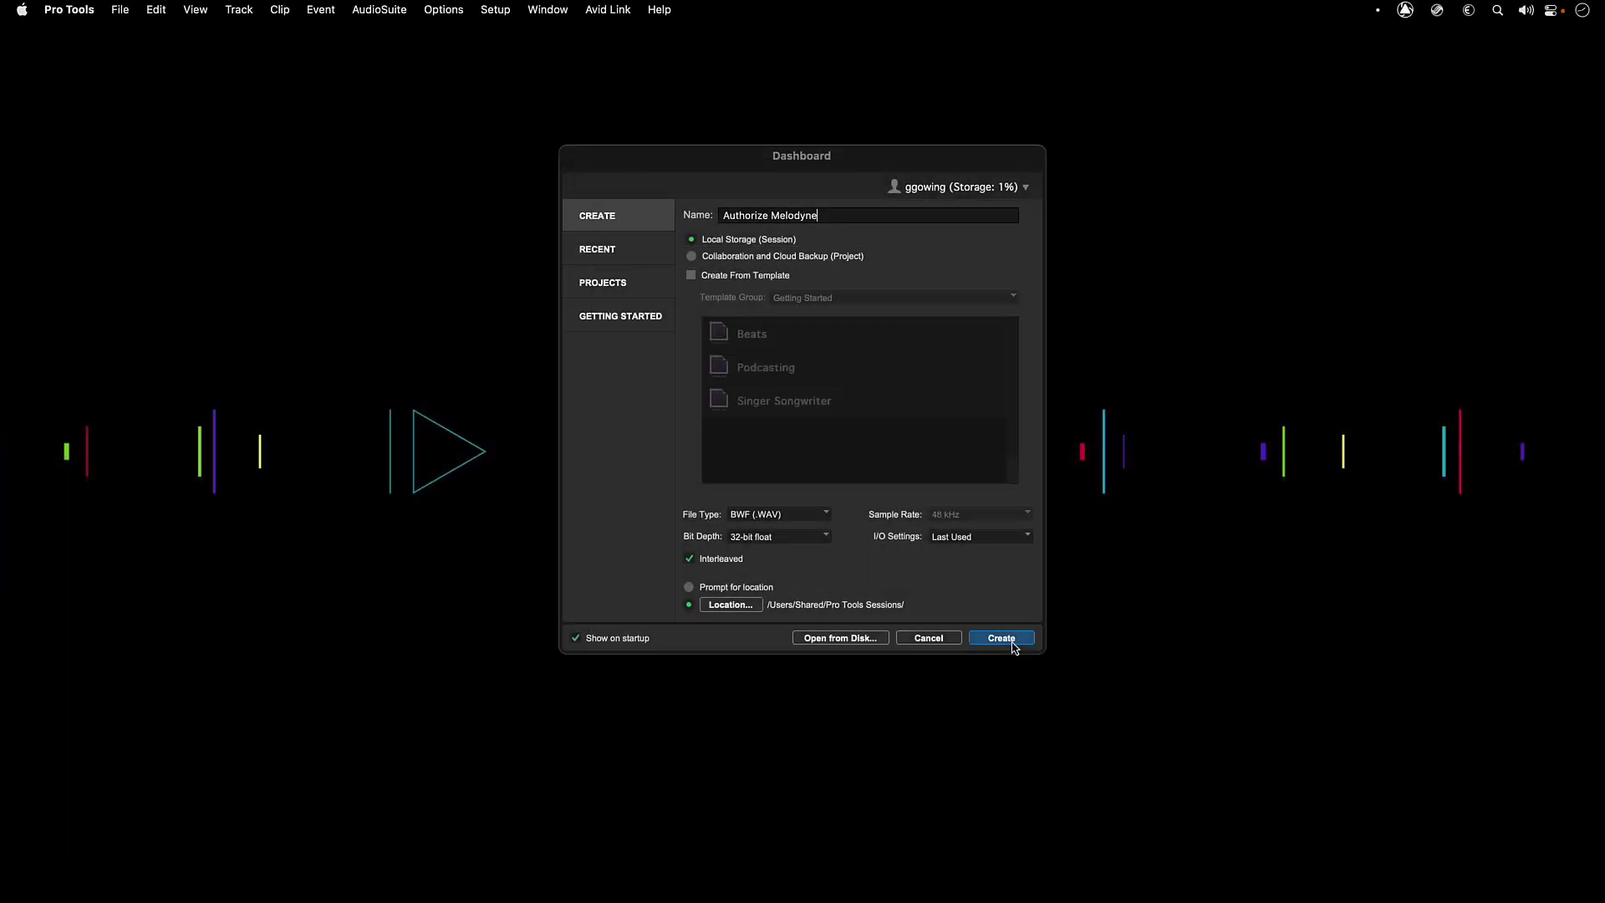
Create a new empty session with a mono audio track, Audio 1.
{"action": "left_click", "coordinate": [1014, 646]}
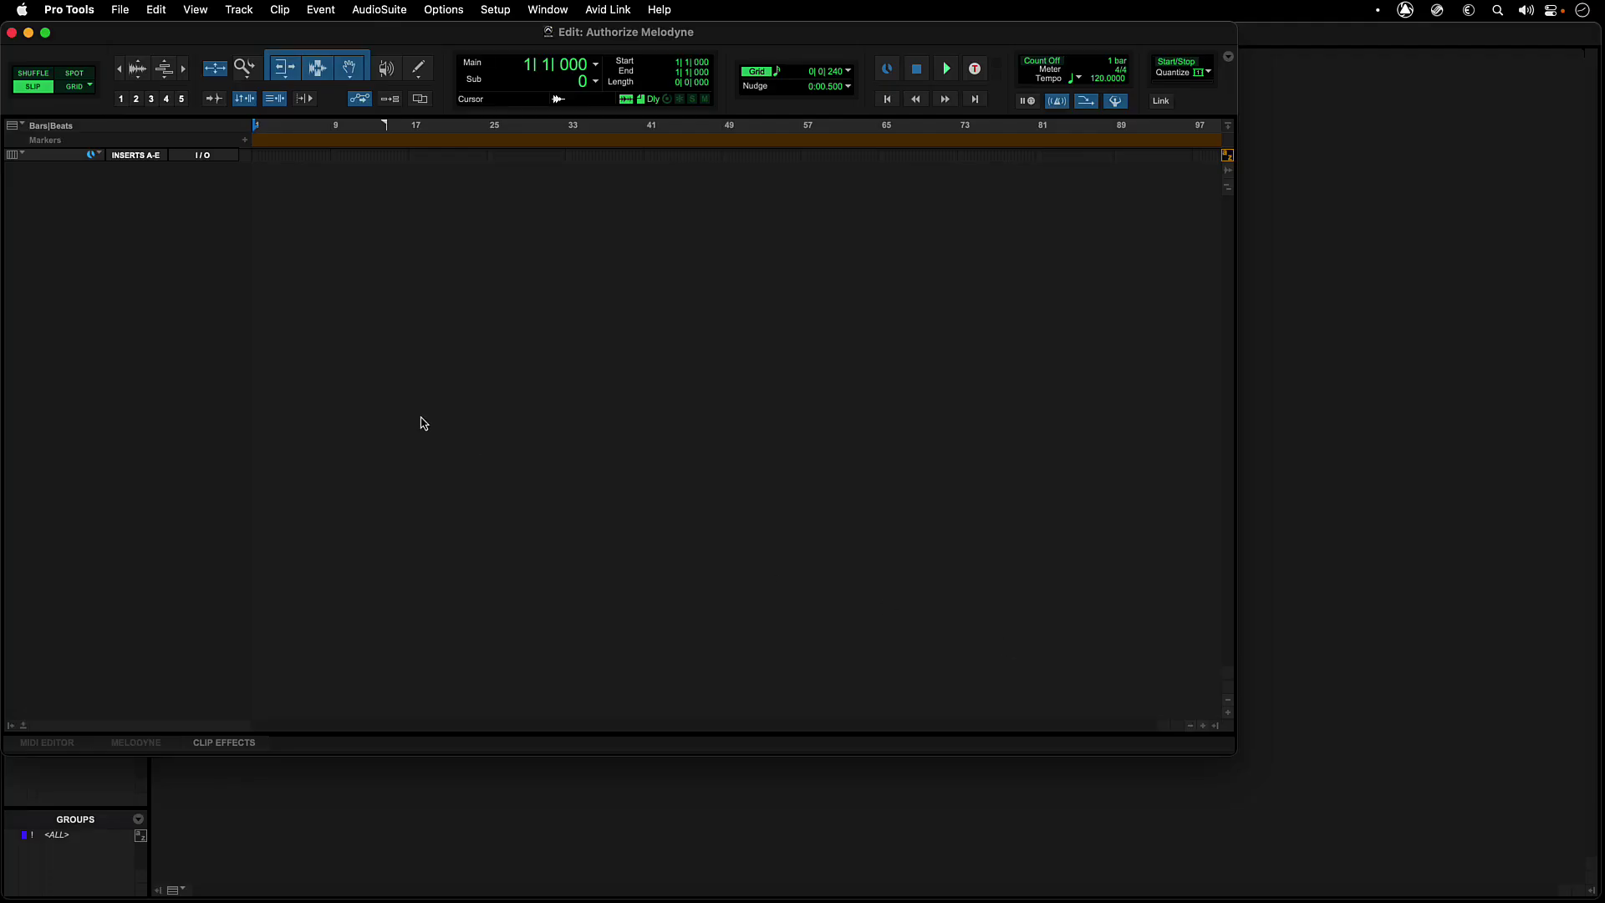
{"action": "key", "text": "super+shift+n"}
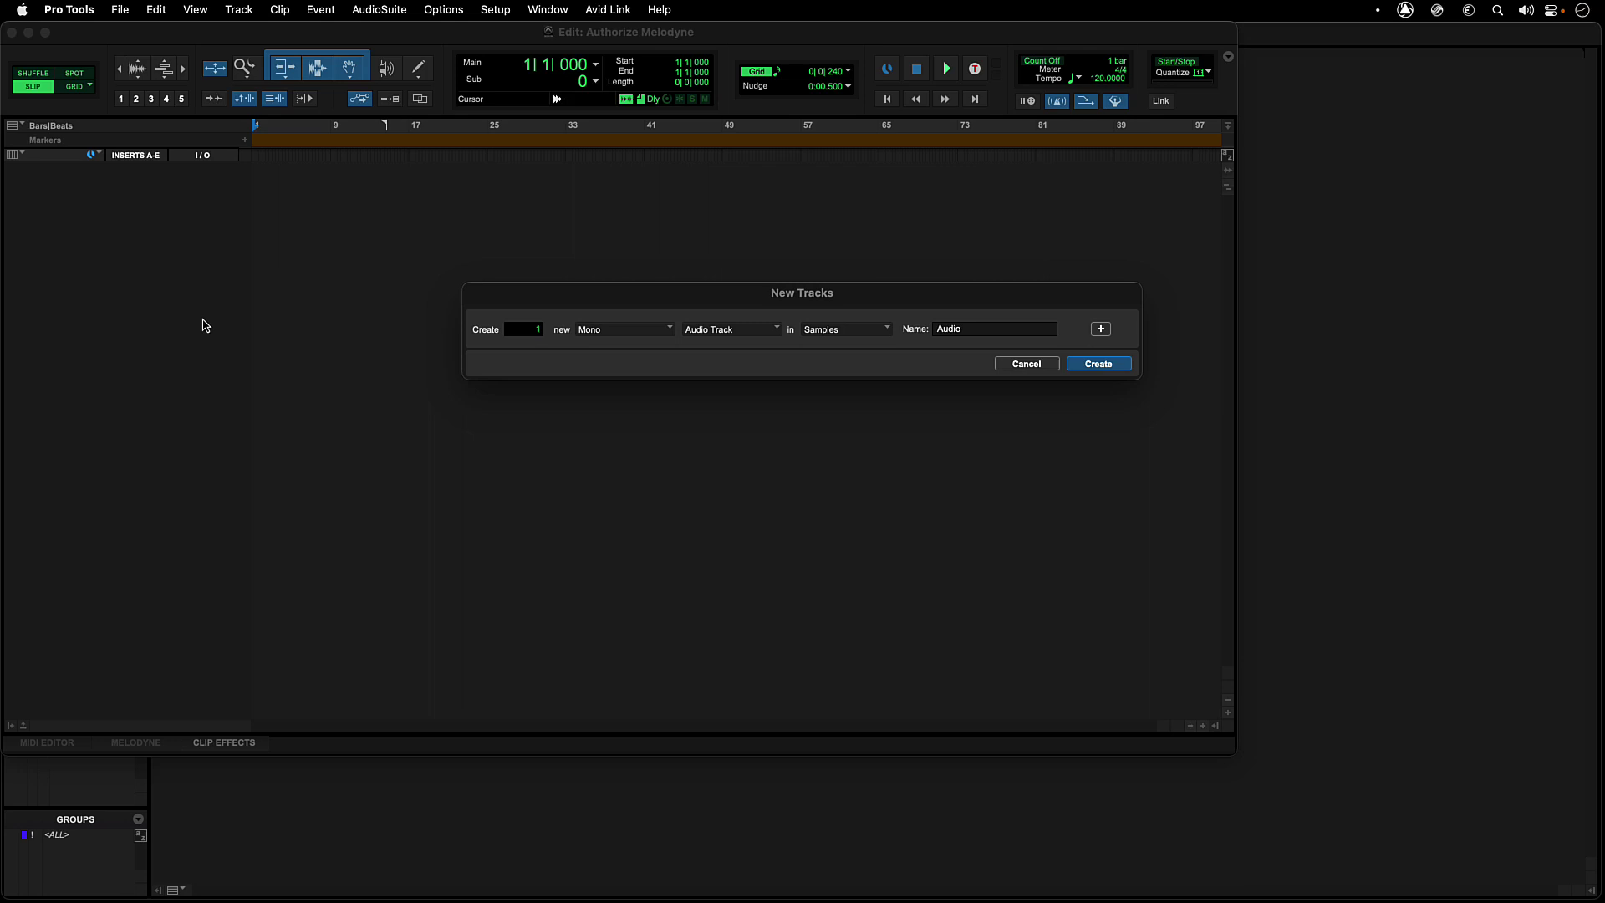
{"action": "key", "text": "Return"}
Assign Melodyne as Audio 1's elastic processor and start Melodyne activation.
{"action": "left_click", "coordinate": [25, 232]}
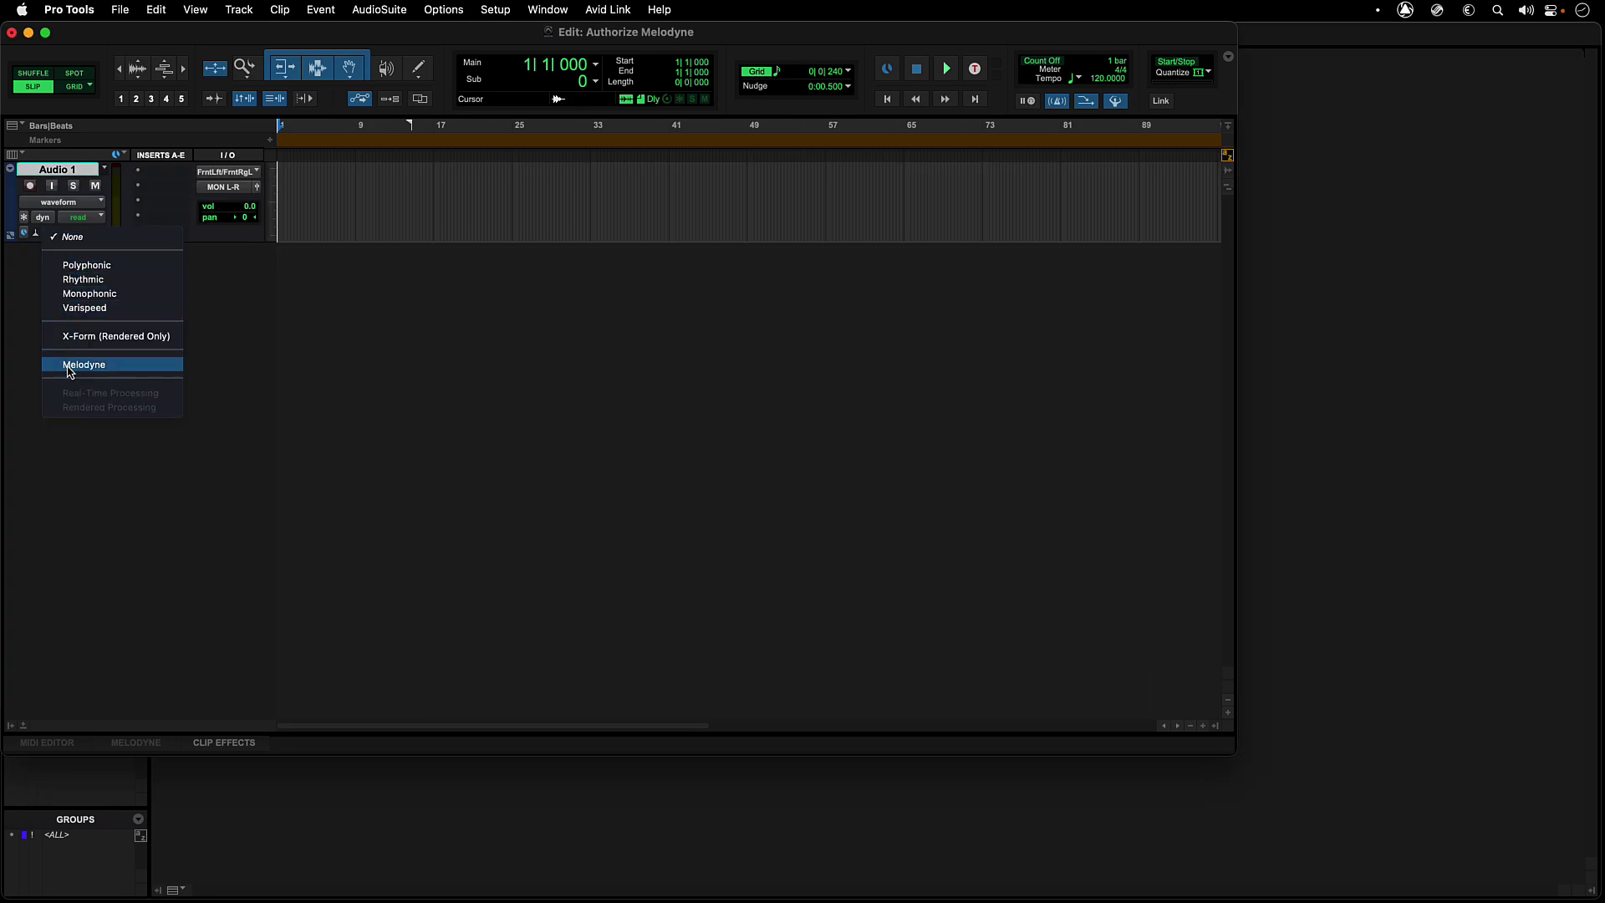
{"action": "left_click", "coordinate": [66, 365]}
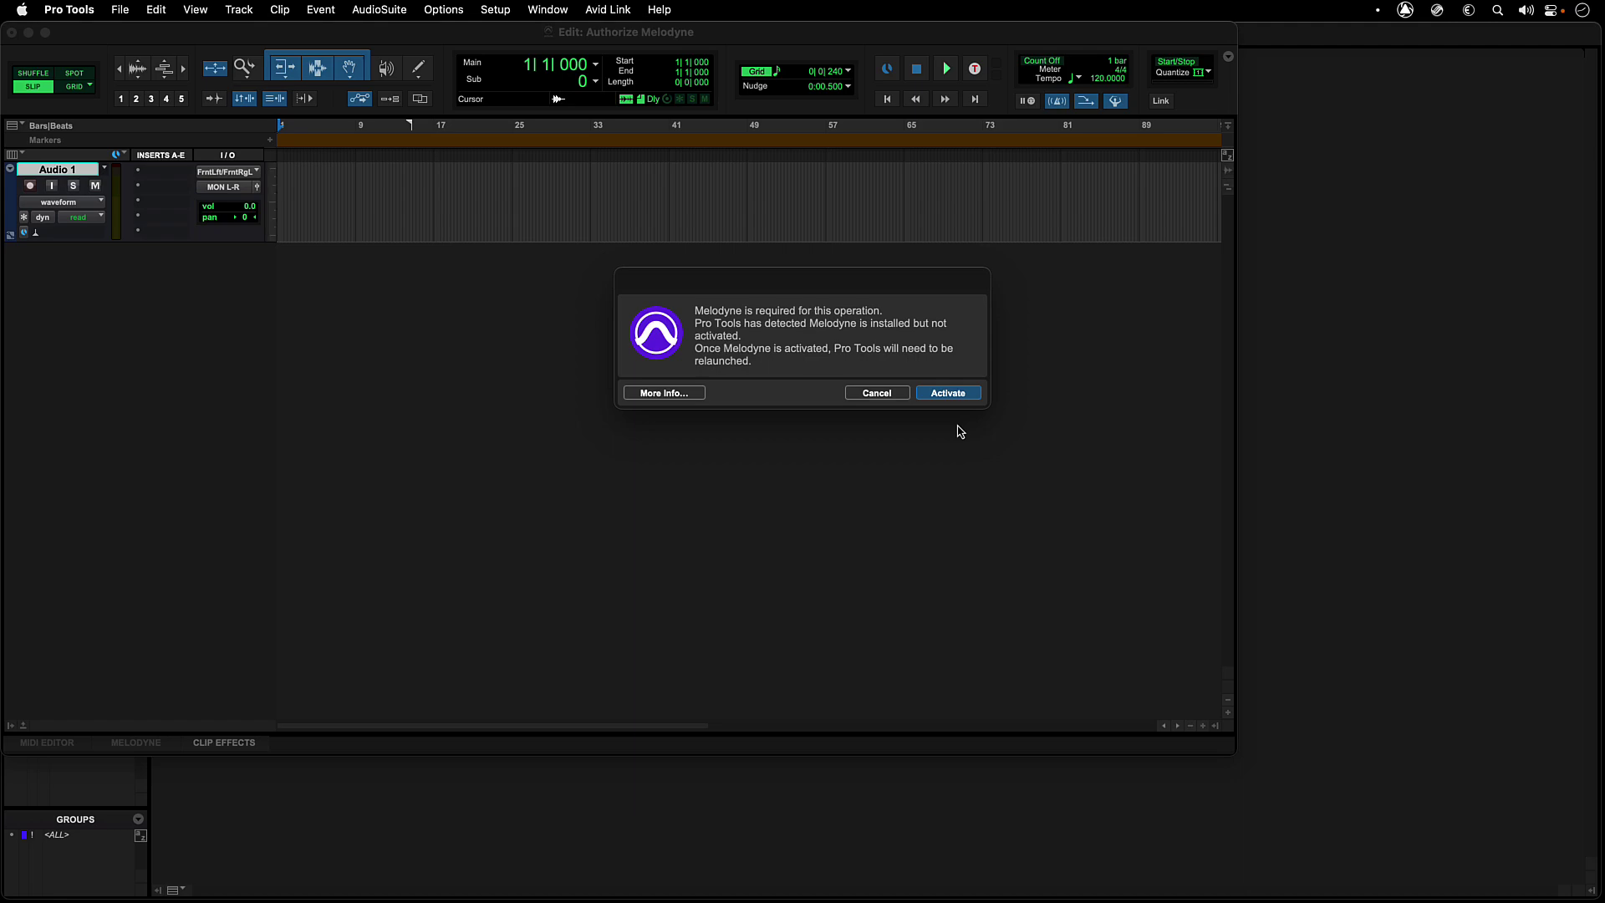
{"action": "left_click", "coordinate": [954, 401]}
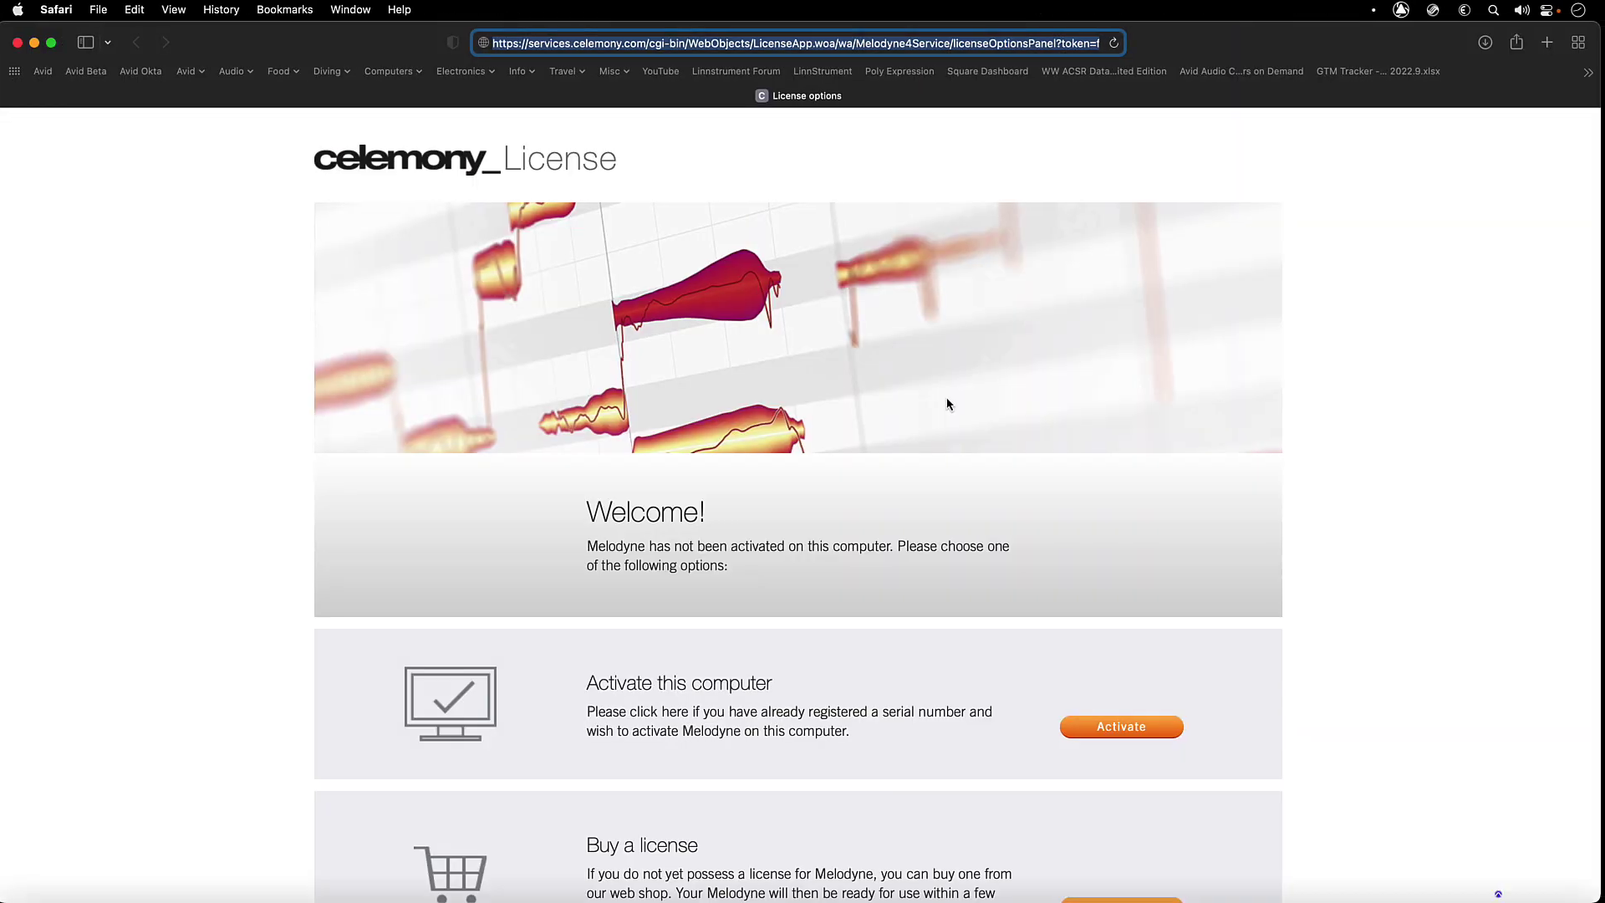
Activate Melodyne 5 essential on this computer with the registered serial.
{"action": "left_click", "coordinate": [1103, 726]}
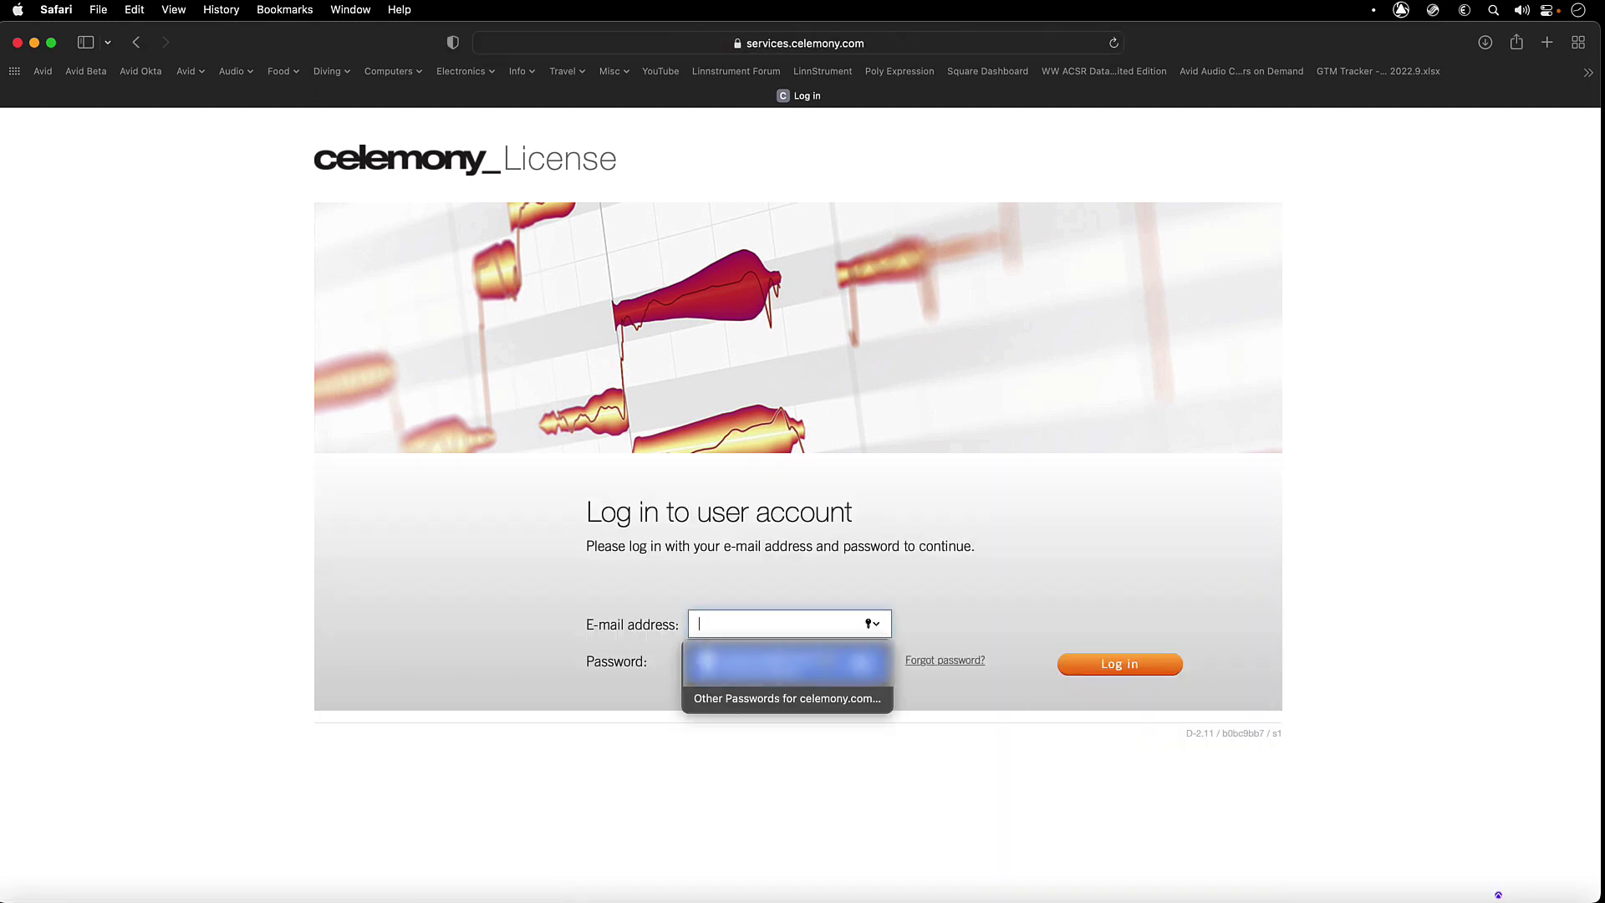
{"action": "scroll", "coordinate": [1042, 688], "scroll_direction": "down", "scroll_amount": 3}
{"action": "left_click", "coordinate": [1121, 801]}
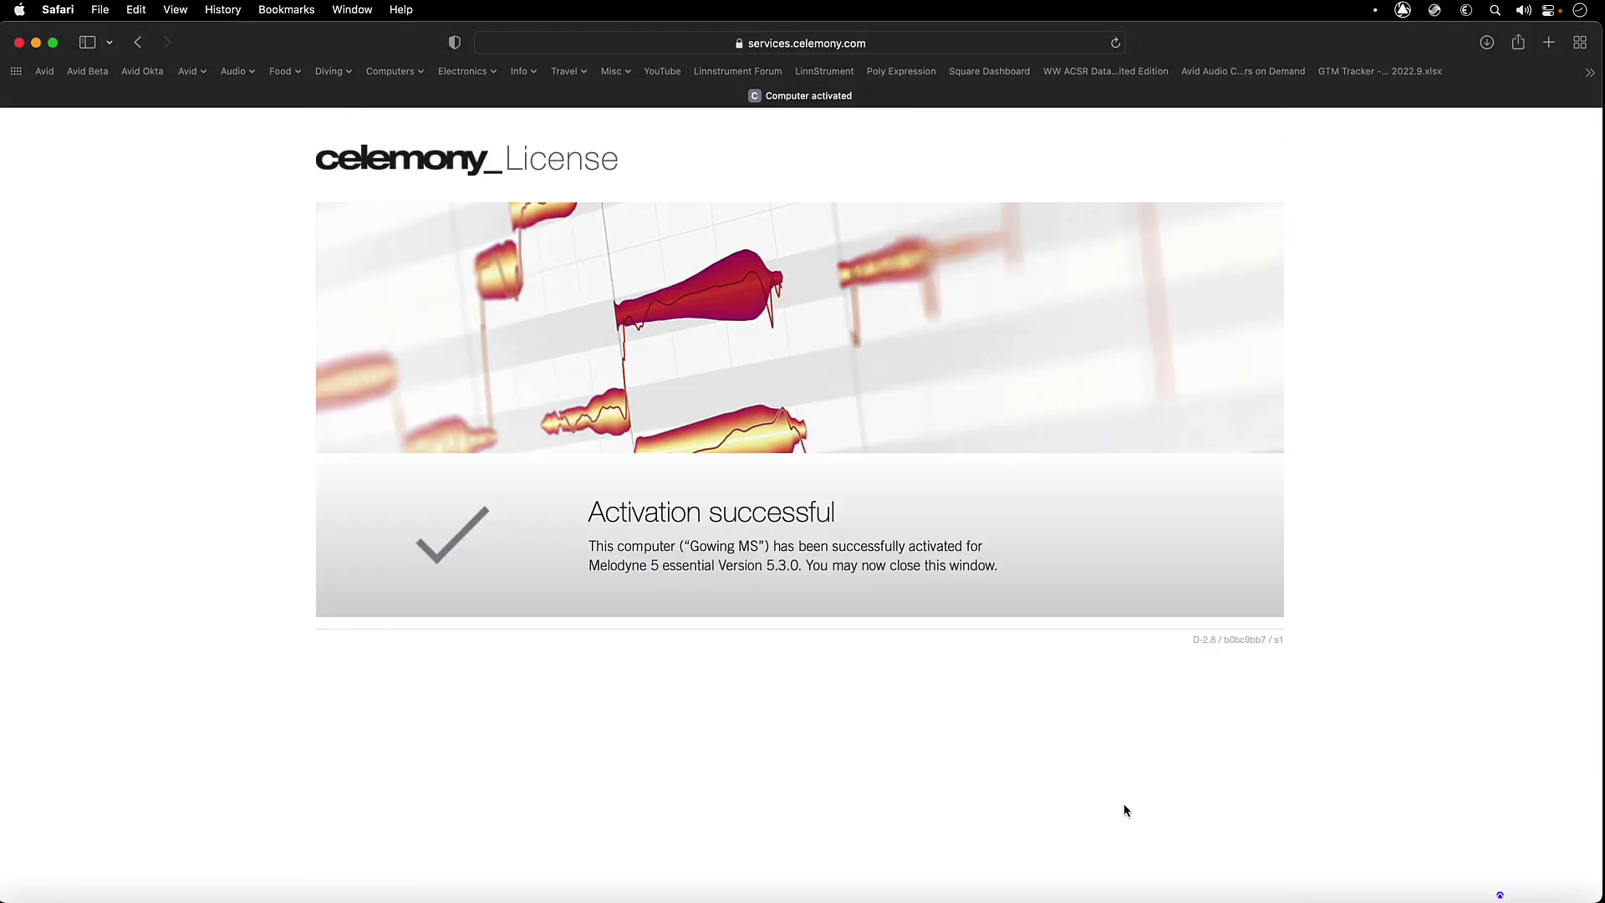
Return to Pro Tools and quit it so it can relaunch.
{"action": "key", "text": "ctrl+Left"}
{"action": "left_click", "coordinate": [72, 10]}
{"action": "left_click", "coordinate": [75, 190]}
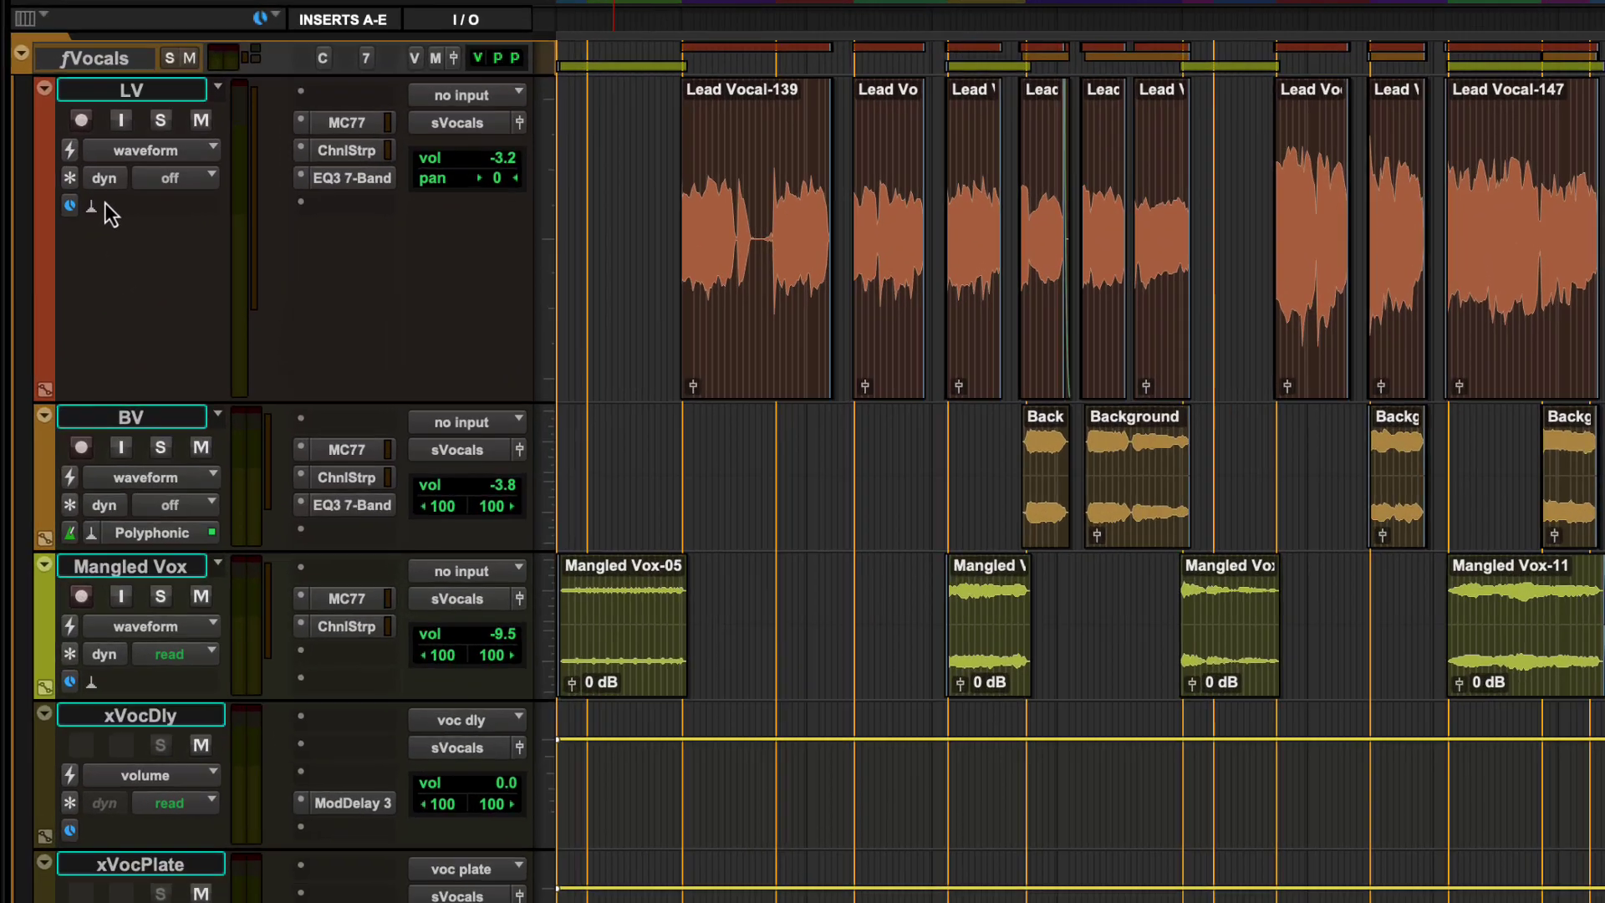
Set Melodyne as the LV track's elastic processor, then close the Melodyne note editor.
{"action": "left_click", "coordinate": [50, 258]}
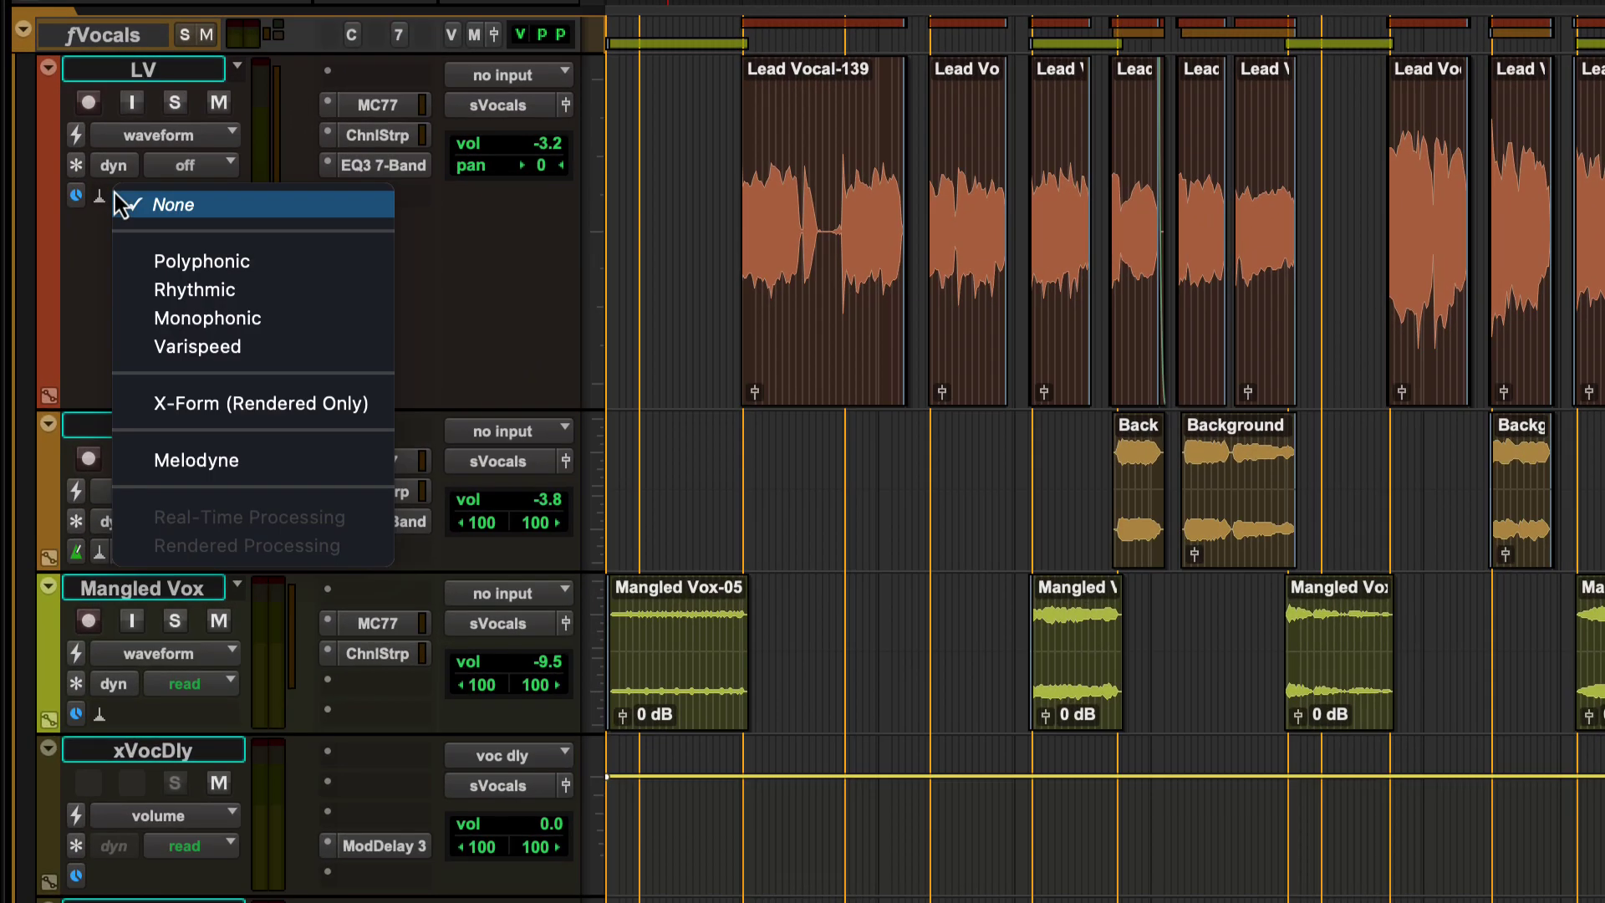
{"action": "left_click", "coordinate": [126, 462]}
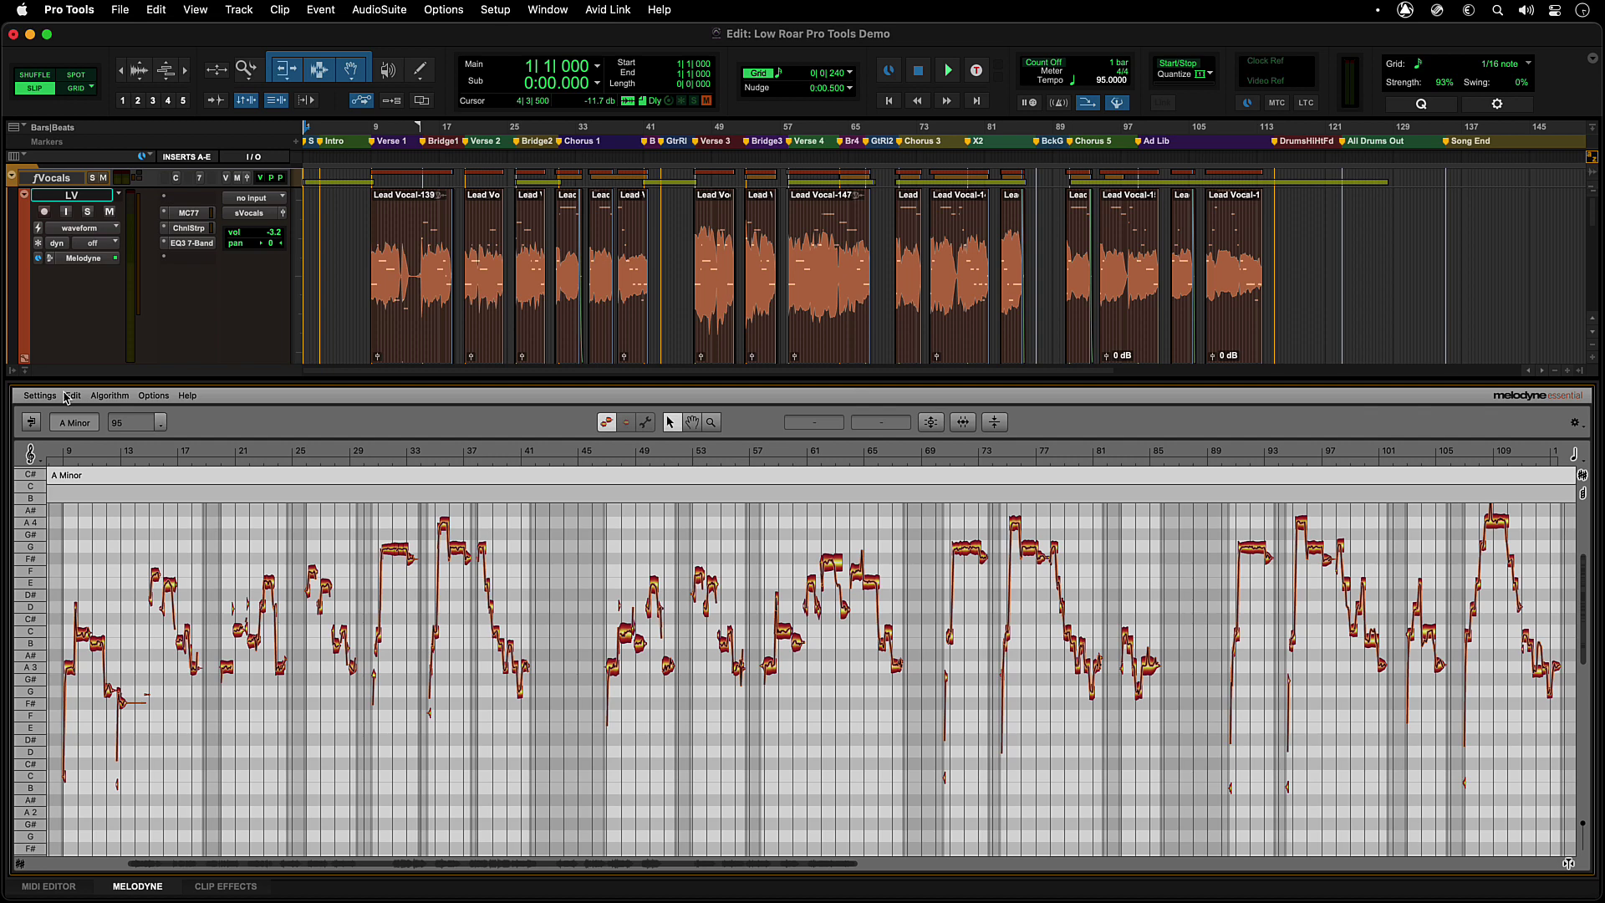
{"action": "left_click", "coordinate": [67, 387]}
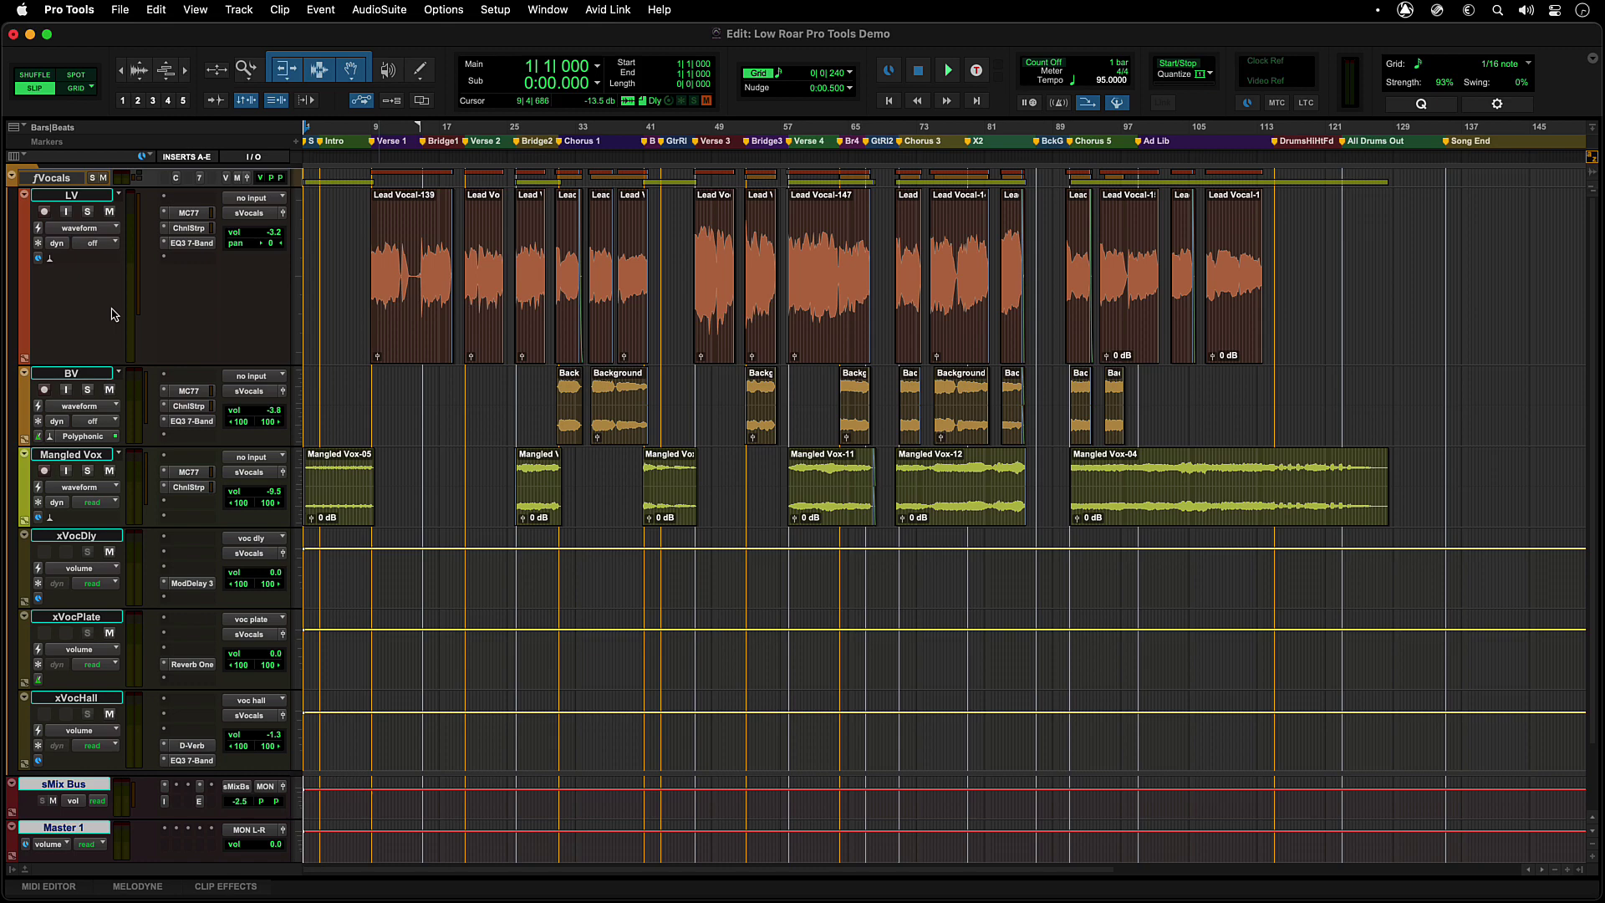
Open the LV track in the Melodyne editor from its track-name menu.
{"action": "right_click", "coordinate": [48, 198]}
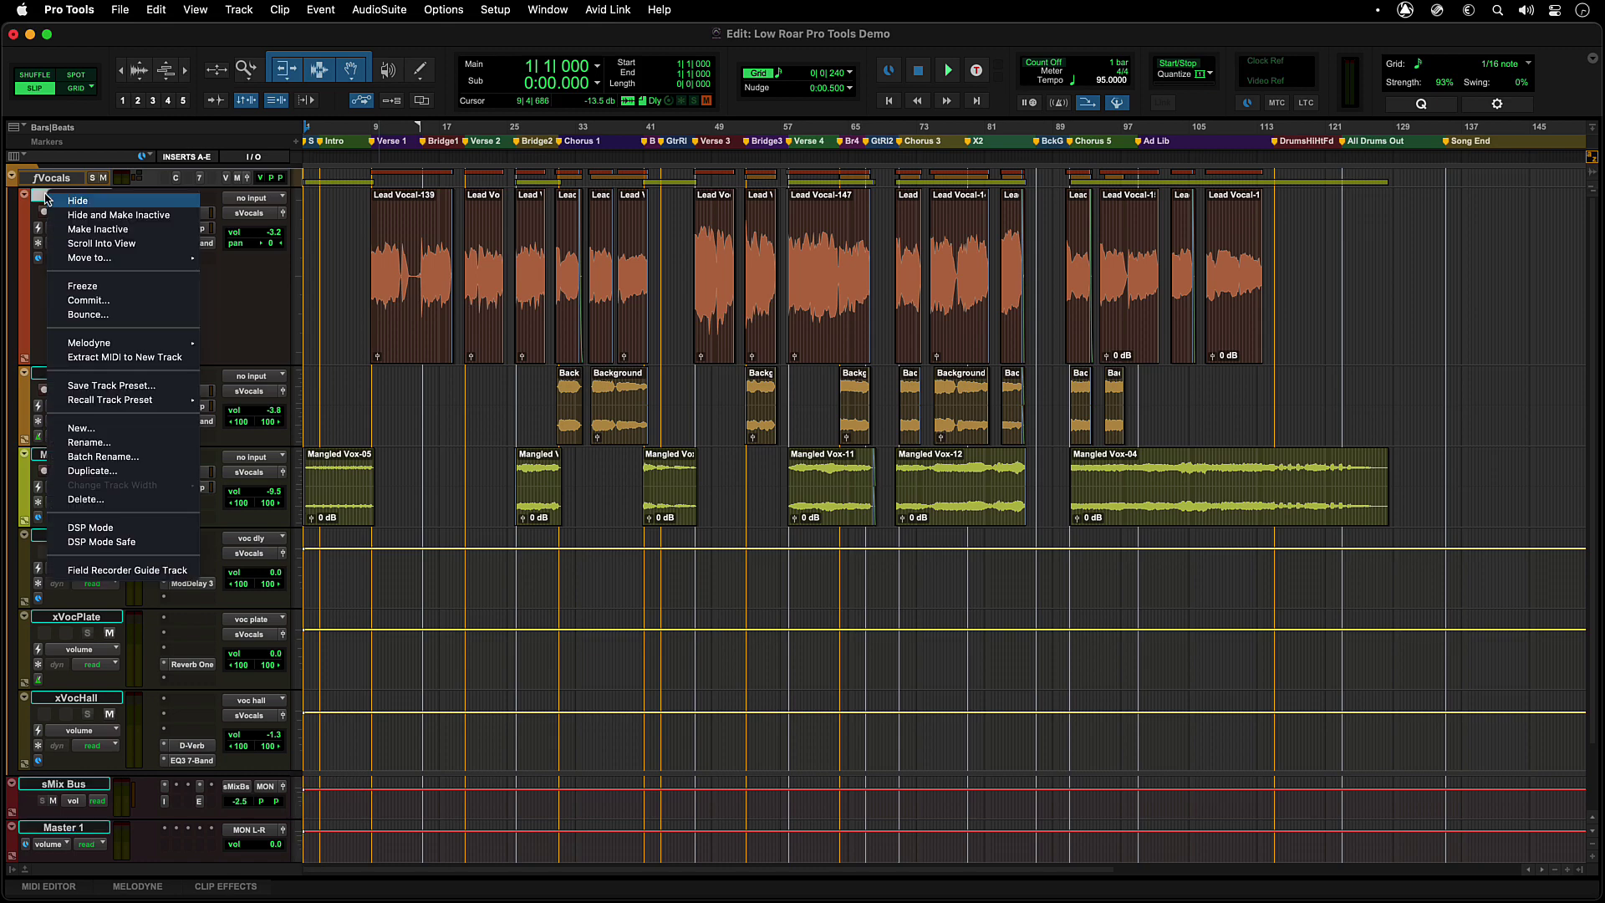
{"action": "mouse_move", "coordinate": [71, 345]}
{"action": "left_click", "coordinate": [225, 347]}
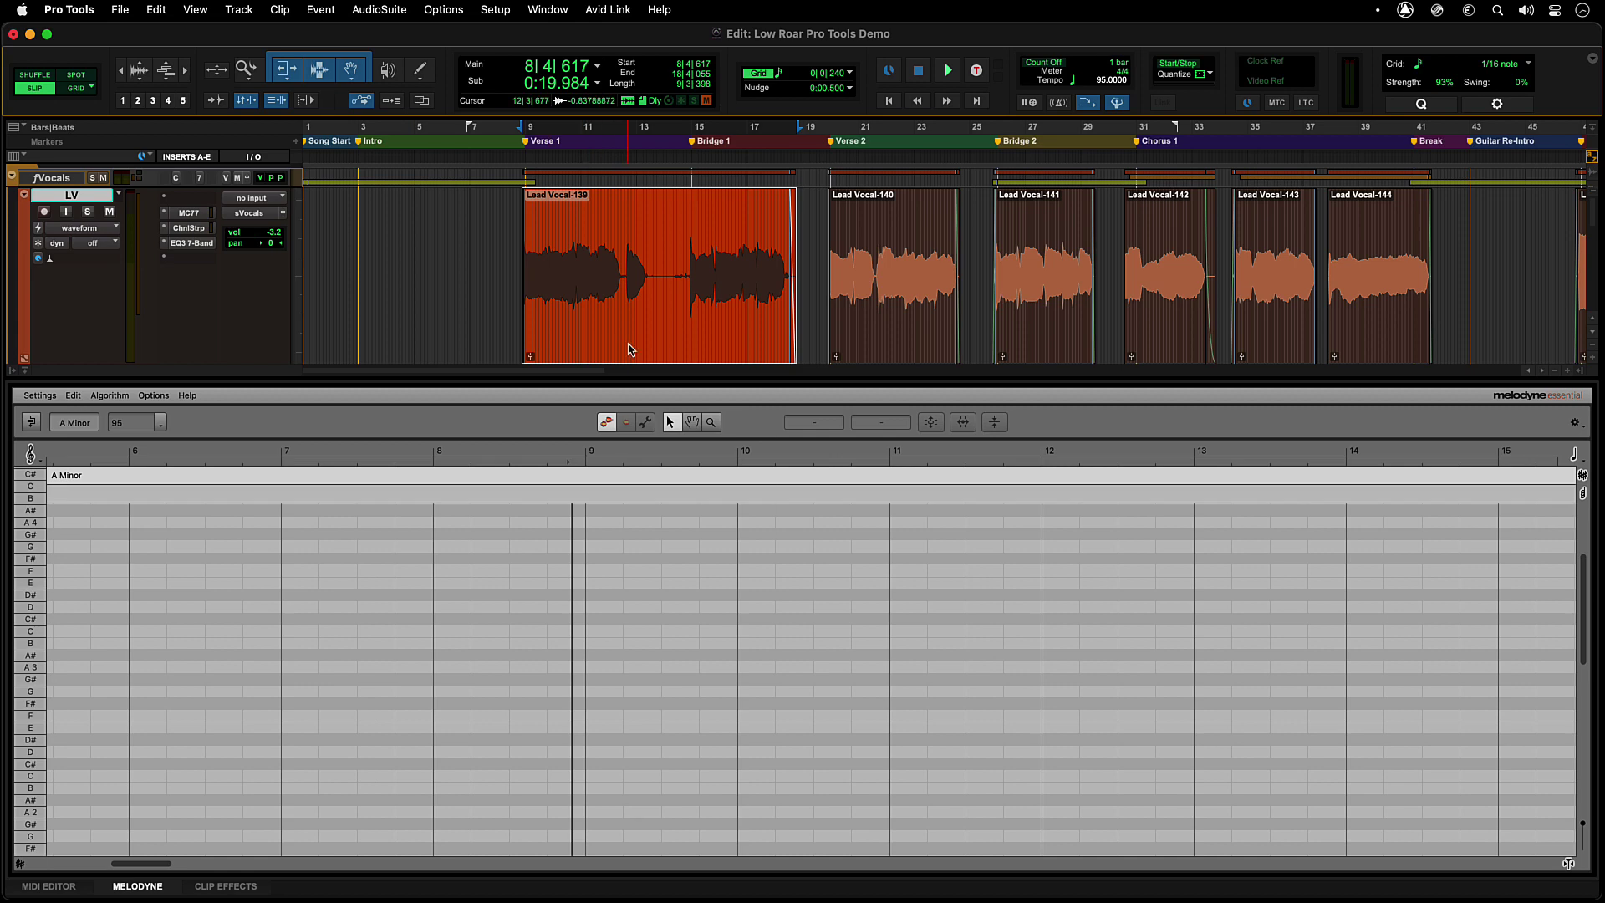
Show the Lead Vocal-139 clip's notes in Melodyne for editing.
{"action": "right_click", "coordinate": [630, 349]}
{"action": "mouse_move", "coordinate": [679, 570]}
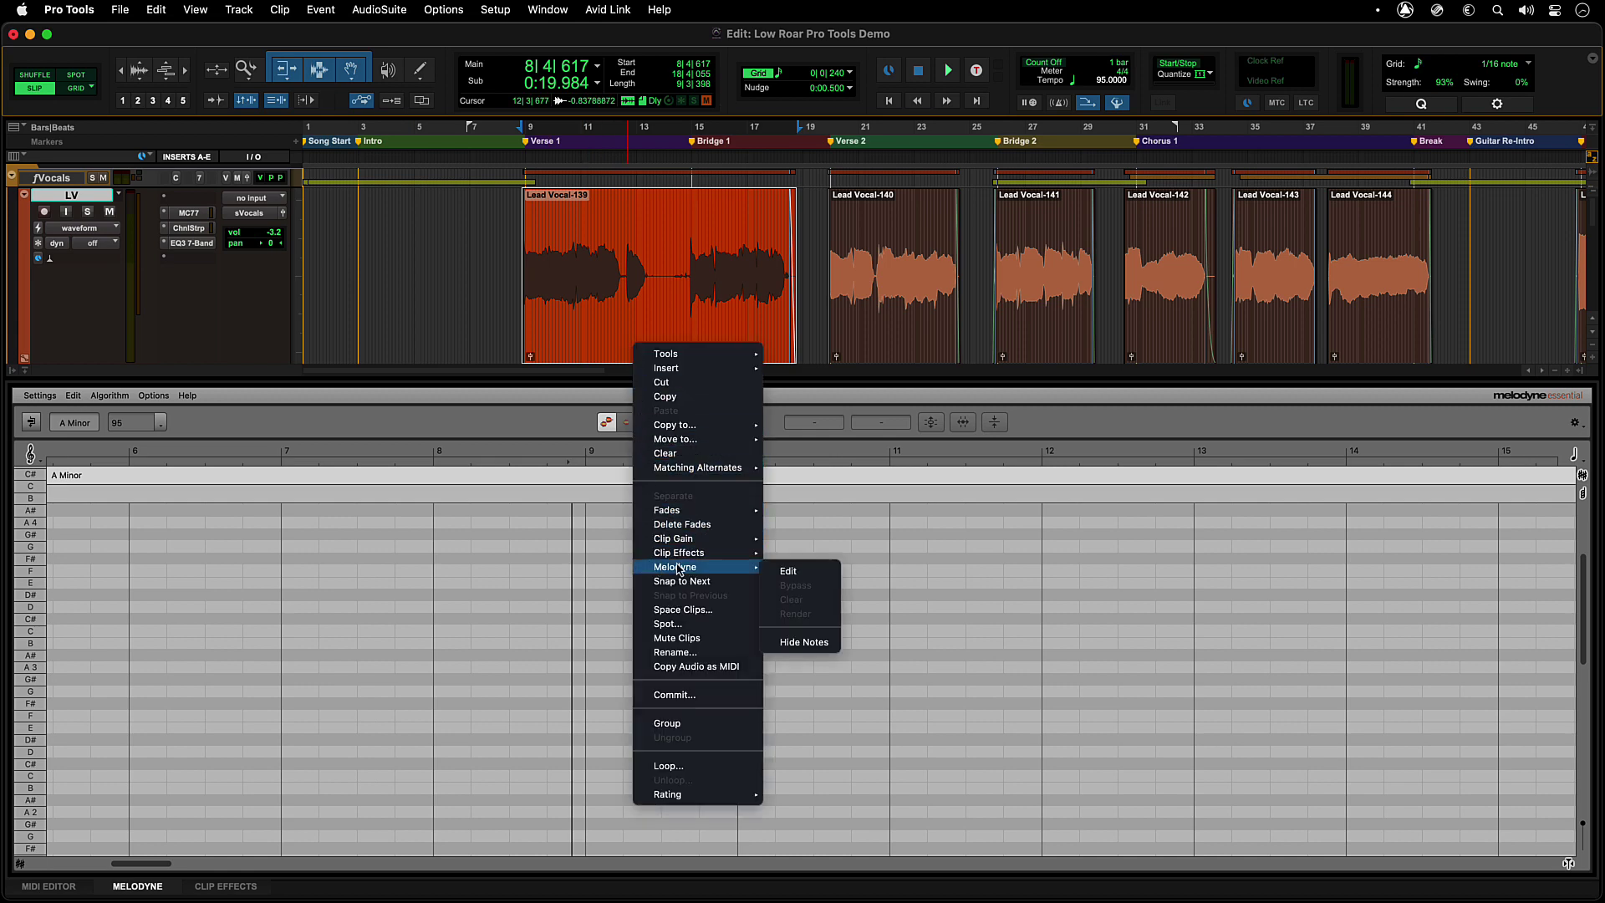
{"action": "left_click", "coordinate": [784, 572]}
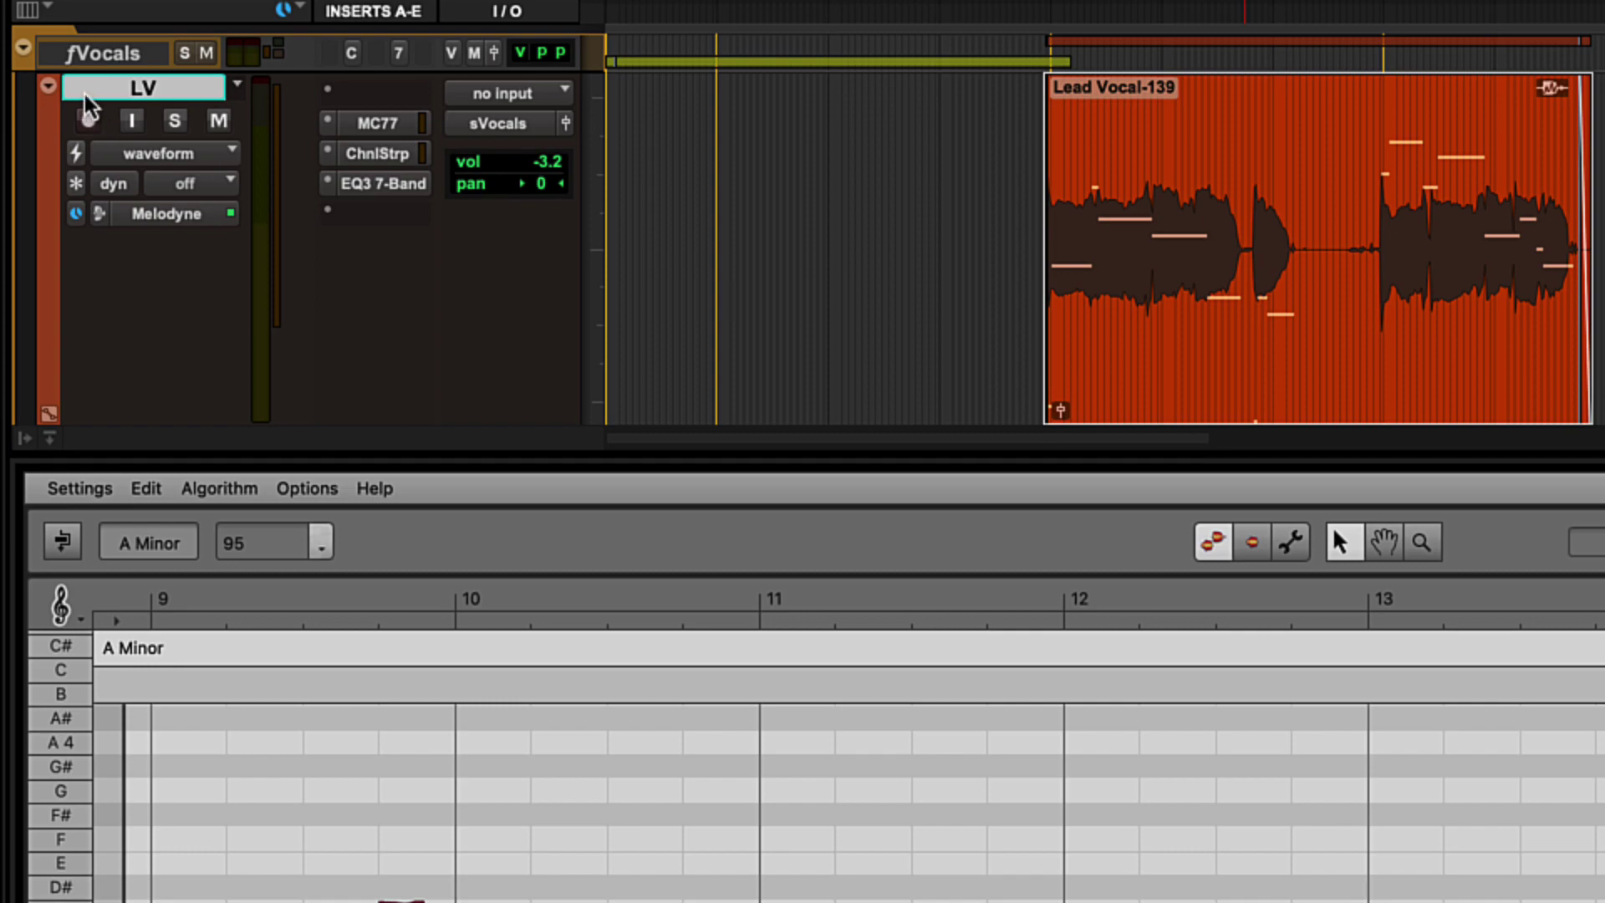
Bypass Melodyne on the LV track.
{"action": "right_click", "coordinate": [88, 94]}
{"action": "mouse_move", "coordinate": [151, 385]}
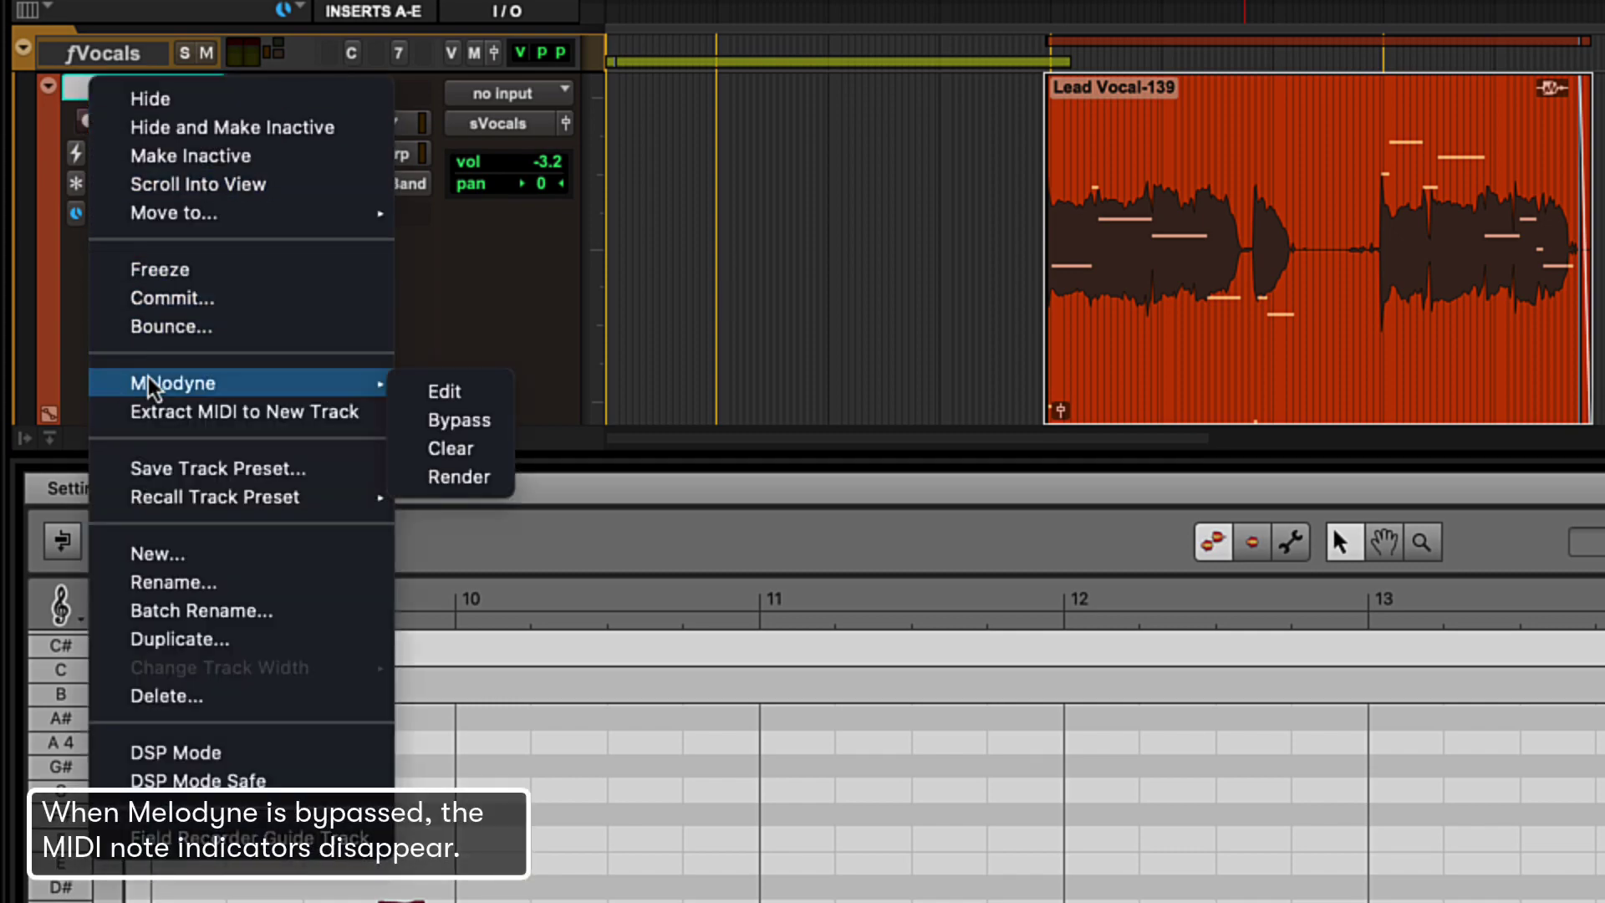
{"action": "left_click", "coordinate": [421, 421]}
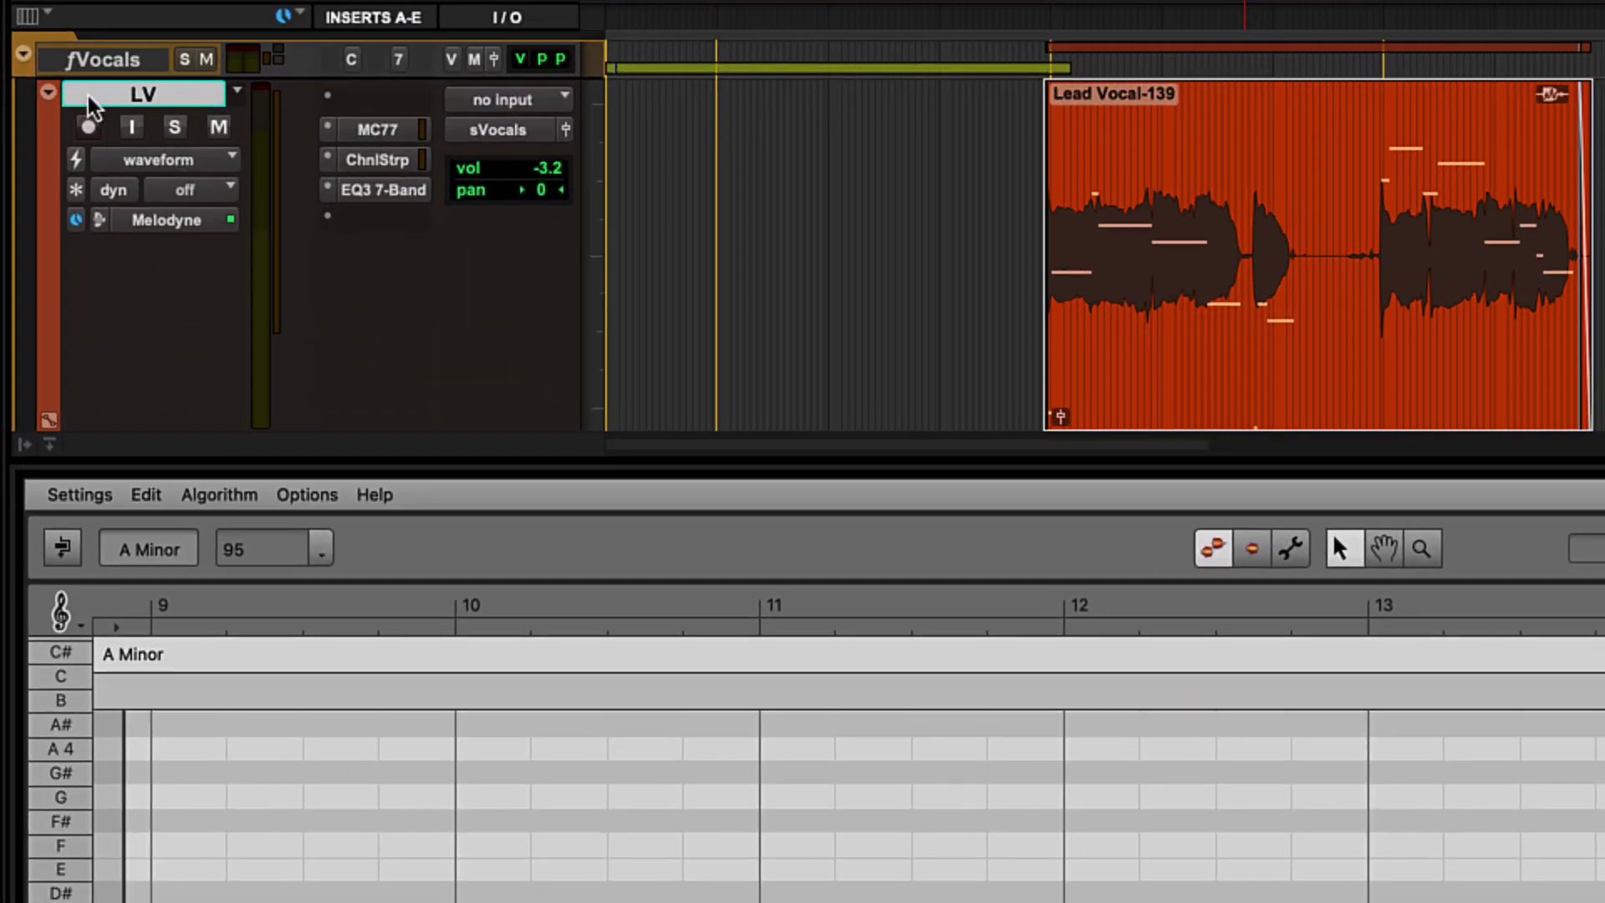
Clear the LV track's Melodyne edits.
{"action": "right_click", "coordinate": [46, 198]}
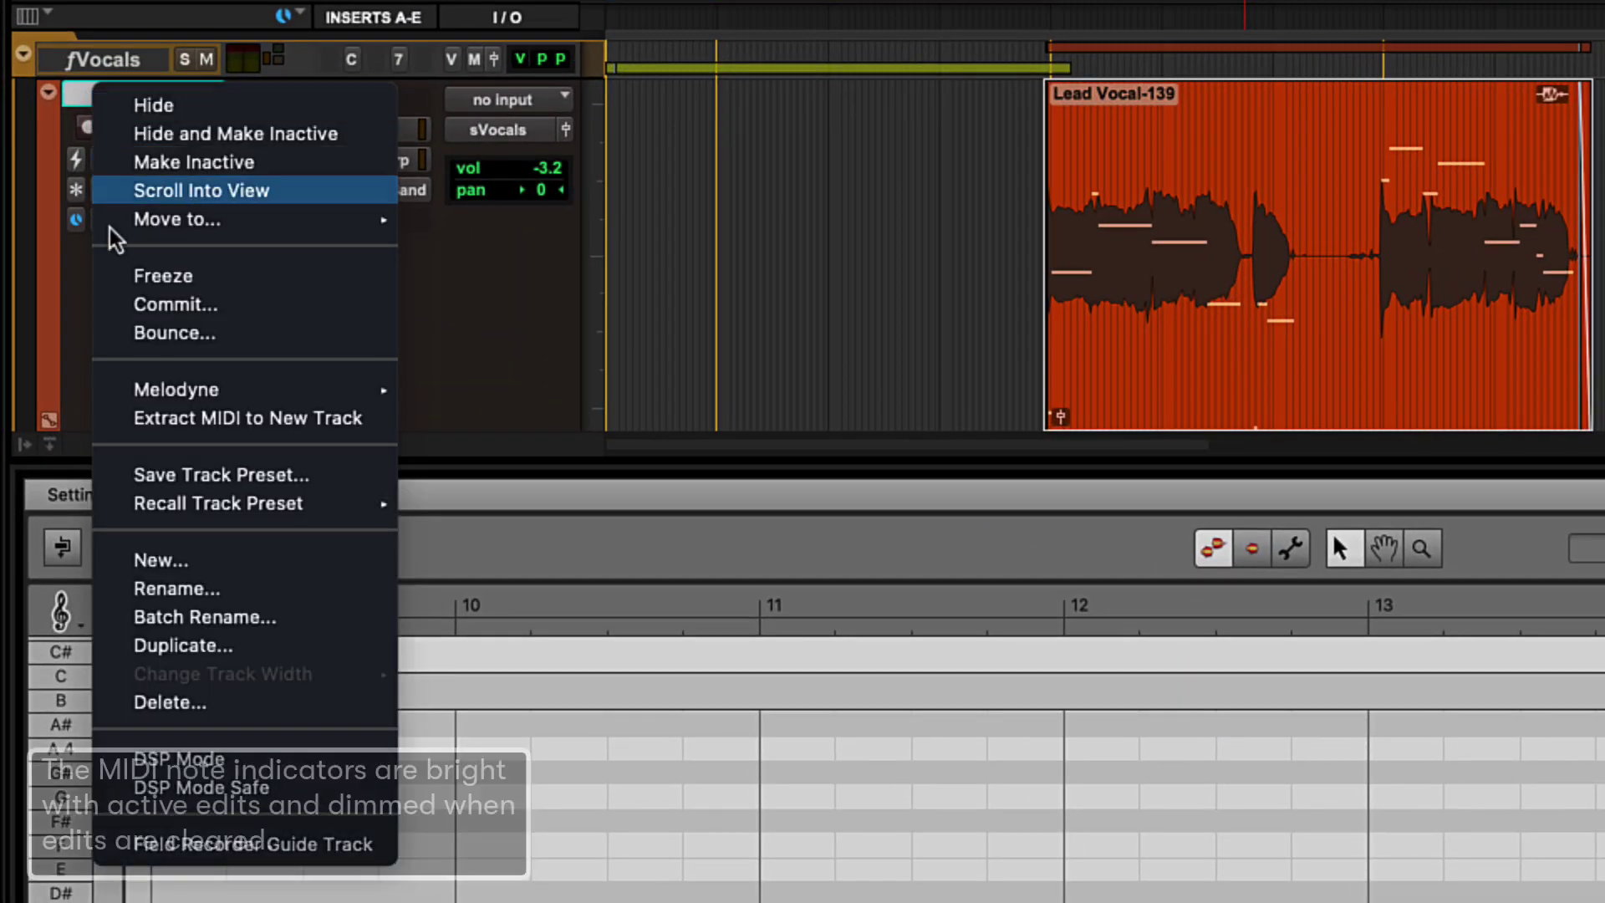
{"action": "mouse_move", "coordinate": [126, 391]}
{"action": "left_click", "coordinate": [478, 454]}
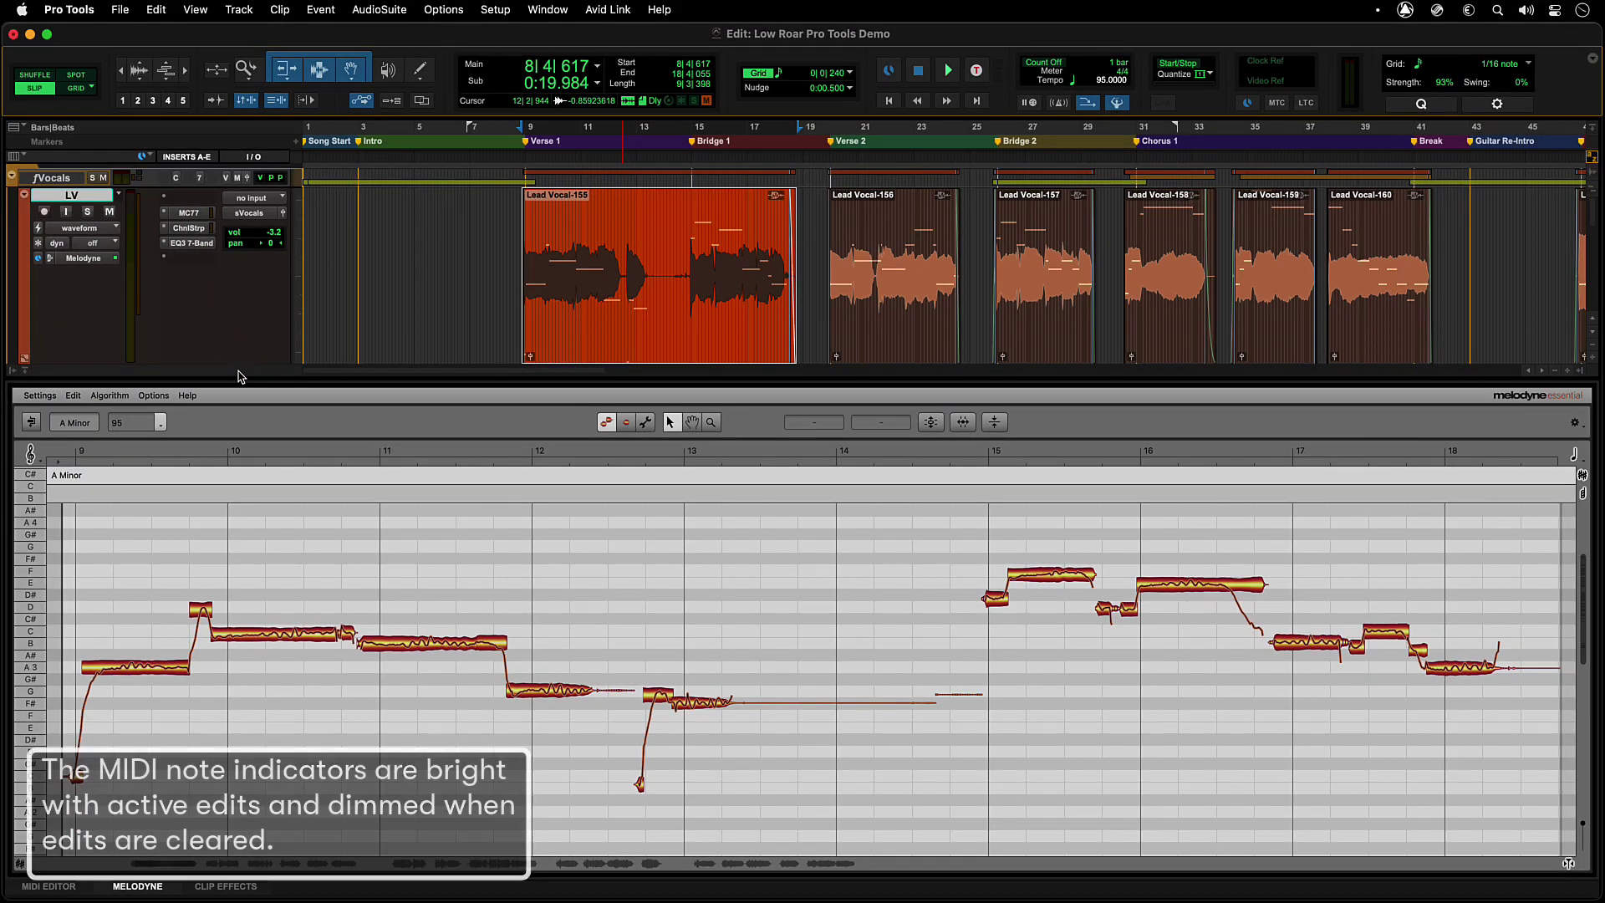
Render the LV track's Melodyne processing into new clips Lead Vocal-155 through -160.
{"action": "right_click", "coordinate": [47, 200]}
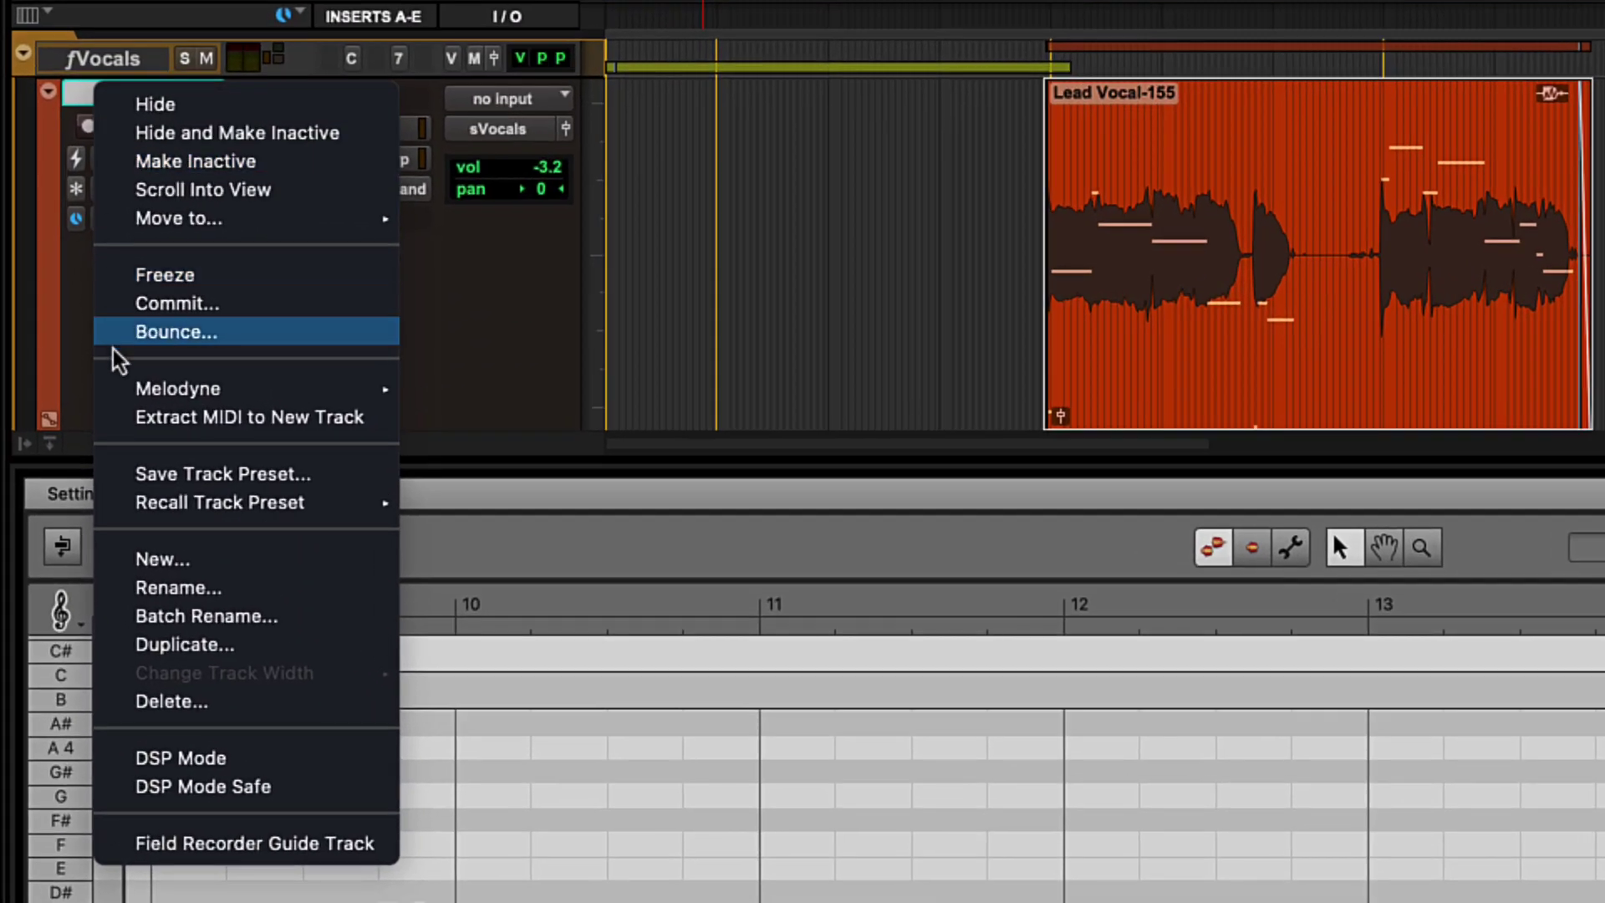
{"action": "mouse_move", "coordinate": [102, 371]}
{"action": "left_click", "coordinate": [431, 484]}
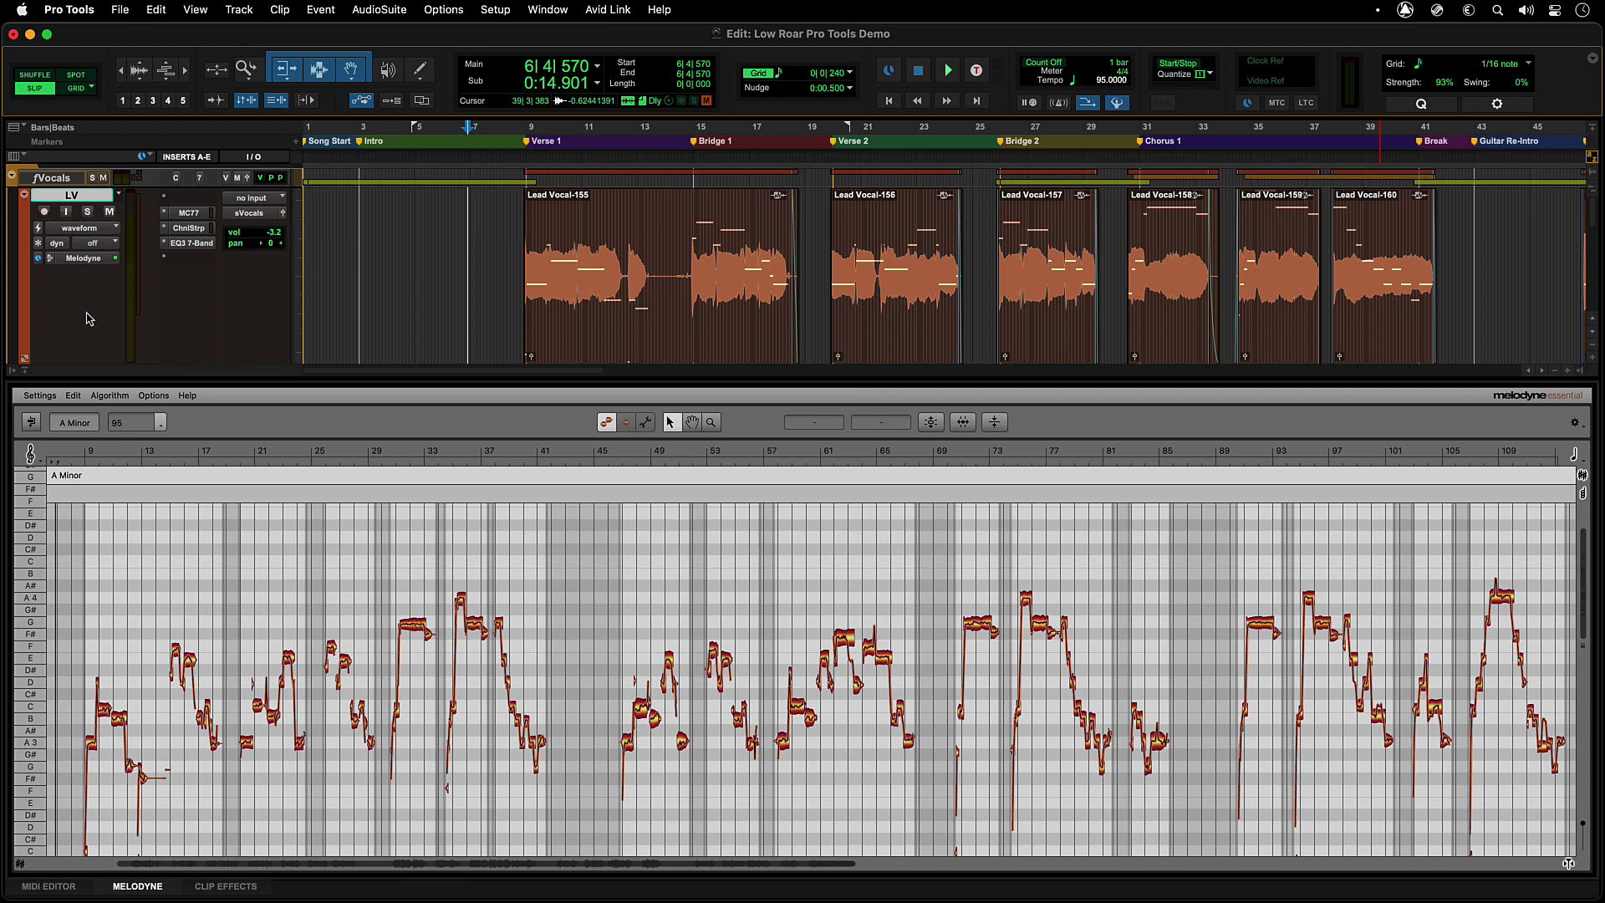
Check Melodyne's display options and view the Lead Vocal-155 to -157 clips' notes together.
{"action": "left_click", "coordinate": [141, 398]}
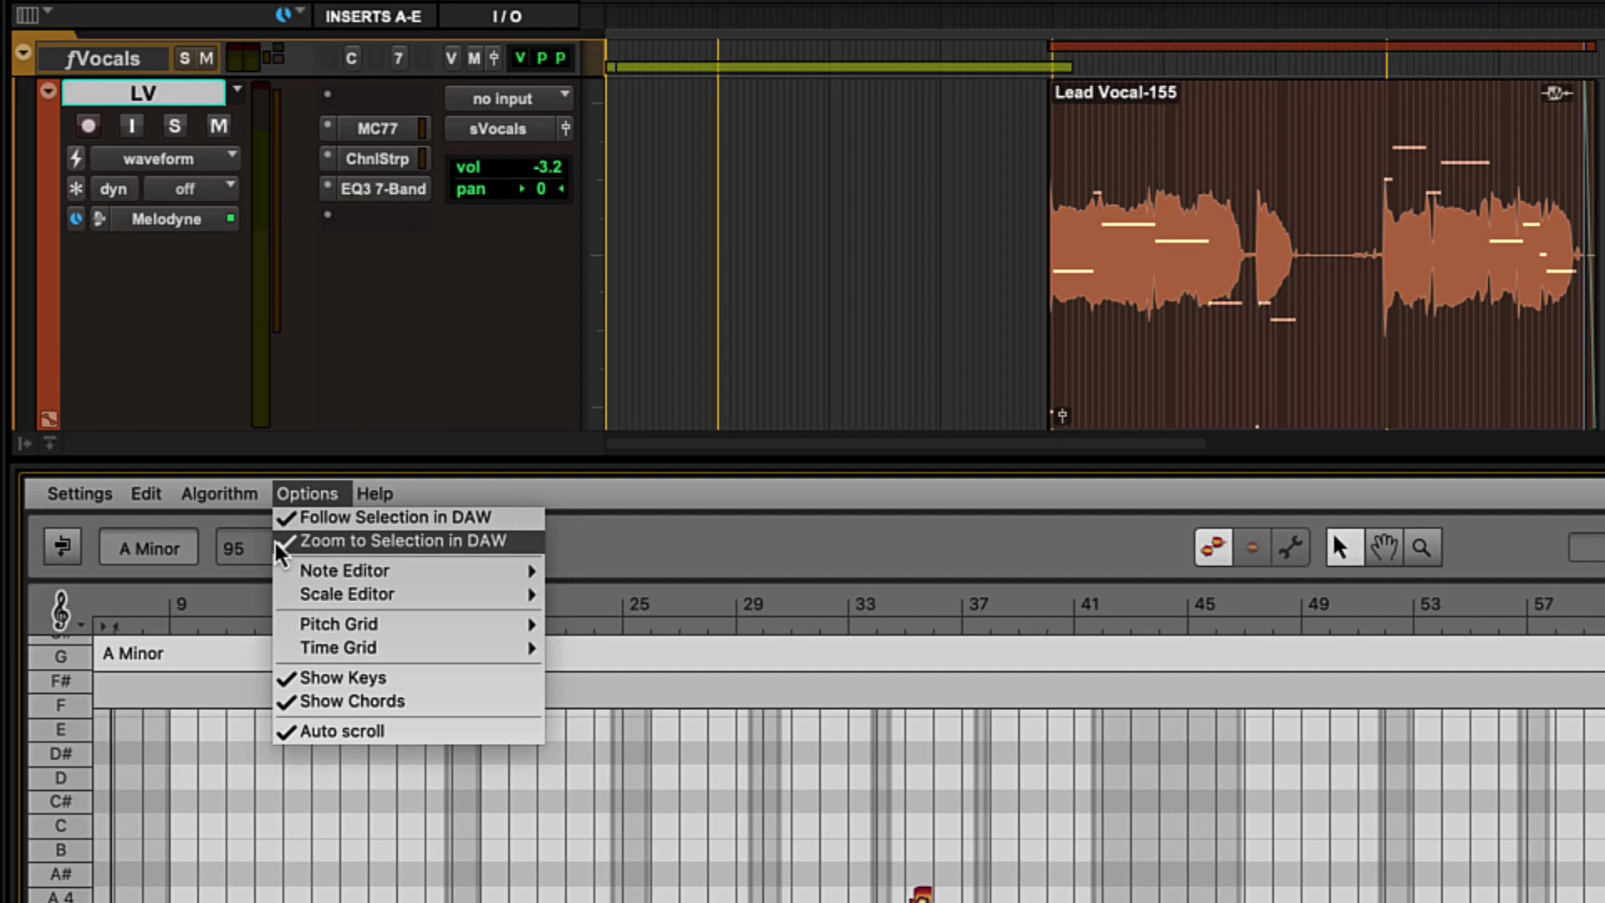
{"action": "left_click", "coordinate": [209, 525]}
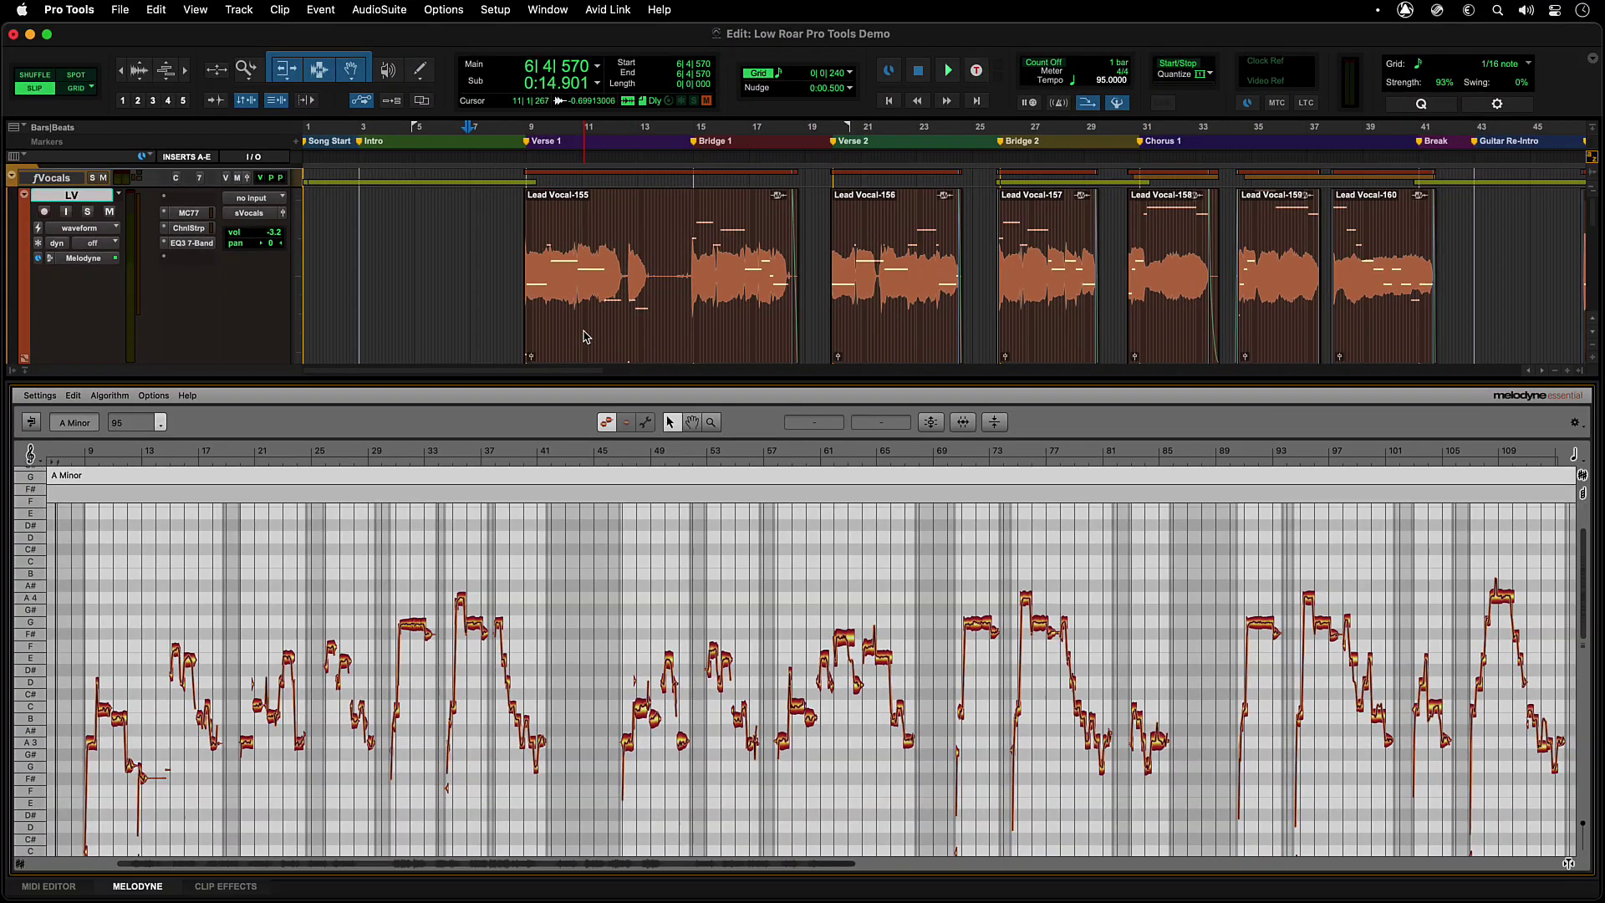
{"action": "left_click", "coordinate": [1158, 376]}
{"action": "left_click", "coordinate": [892, 328]}
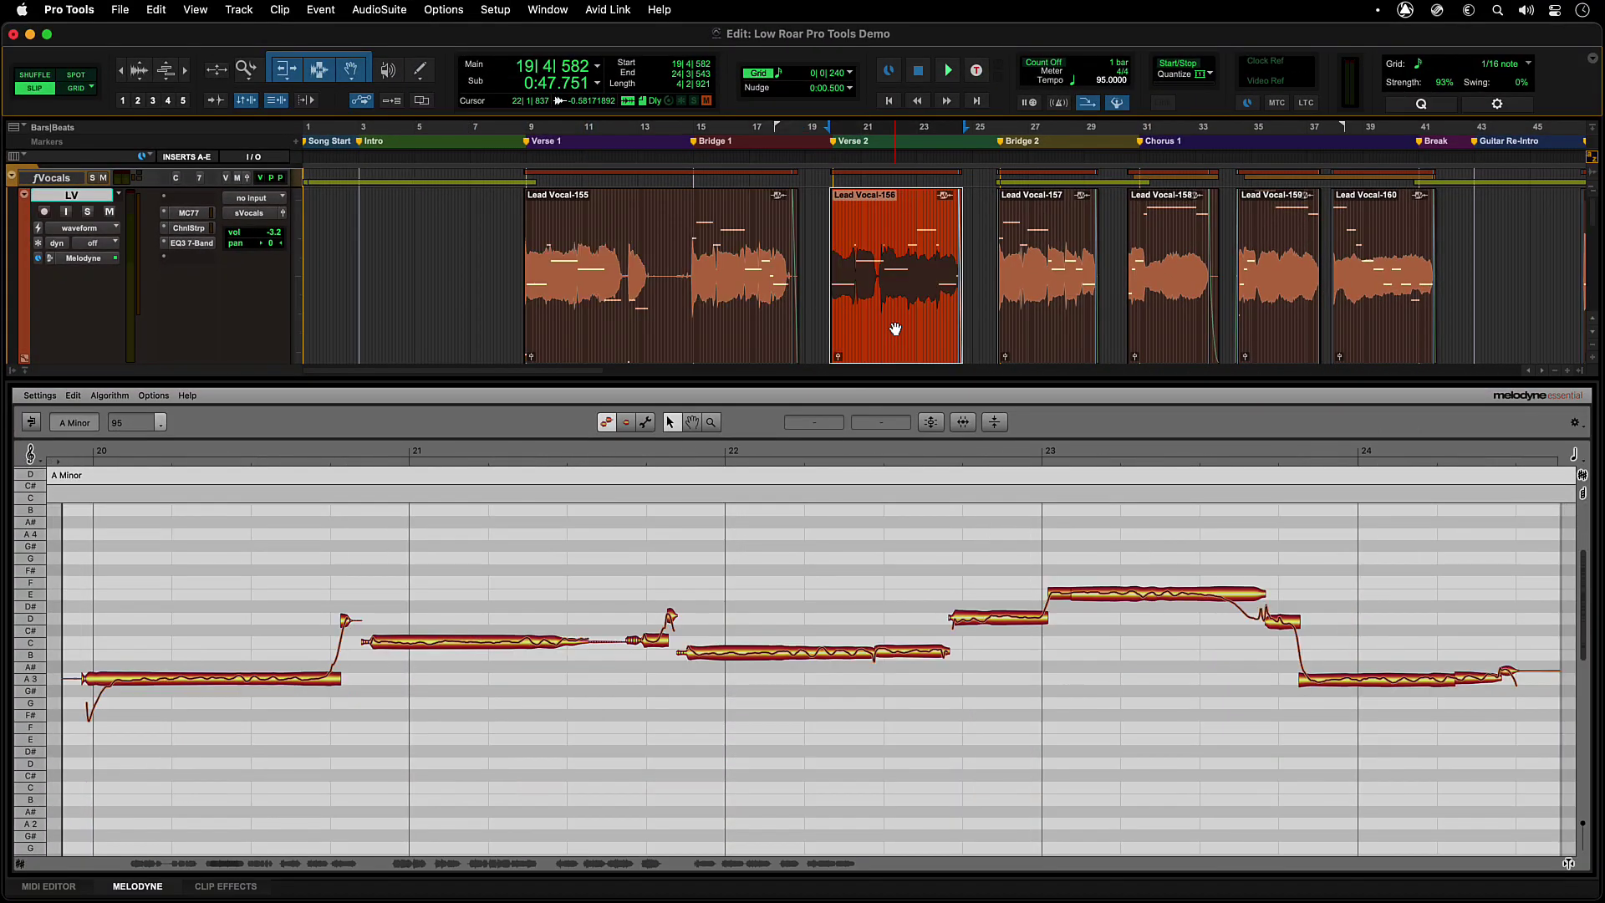
{"action": "left_click", "coordinate": [1058, 331]}
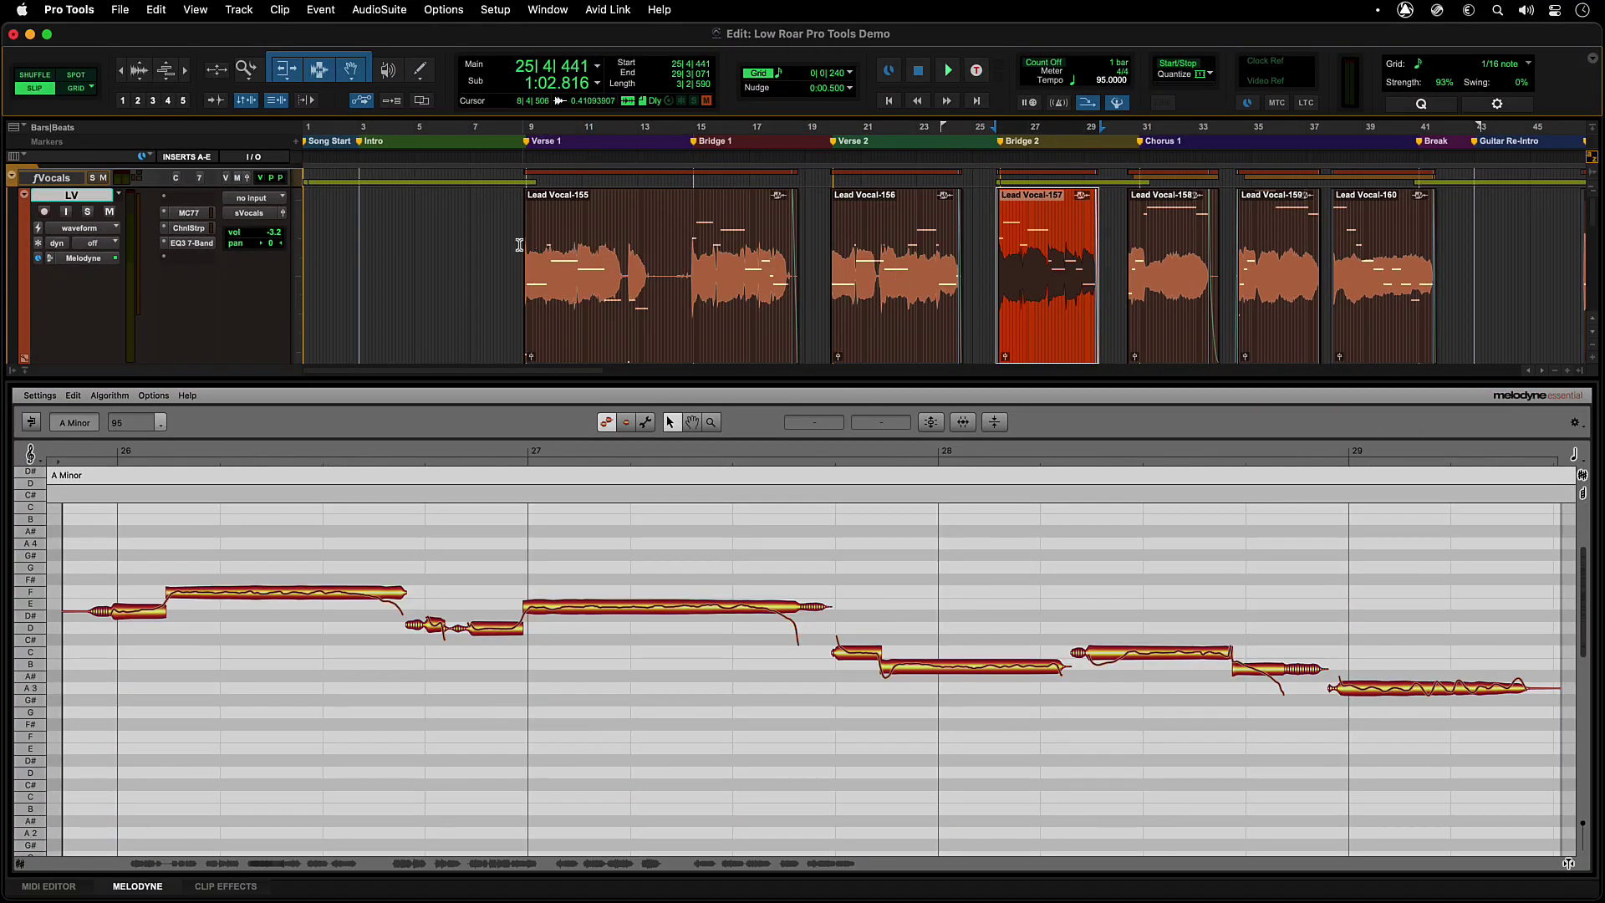
{"action": "left_click_drag", "start_coordinate": [510, 222], "coordinate": [1106, 243]}
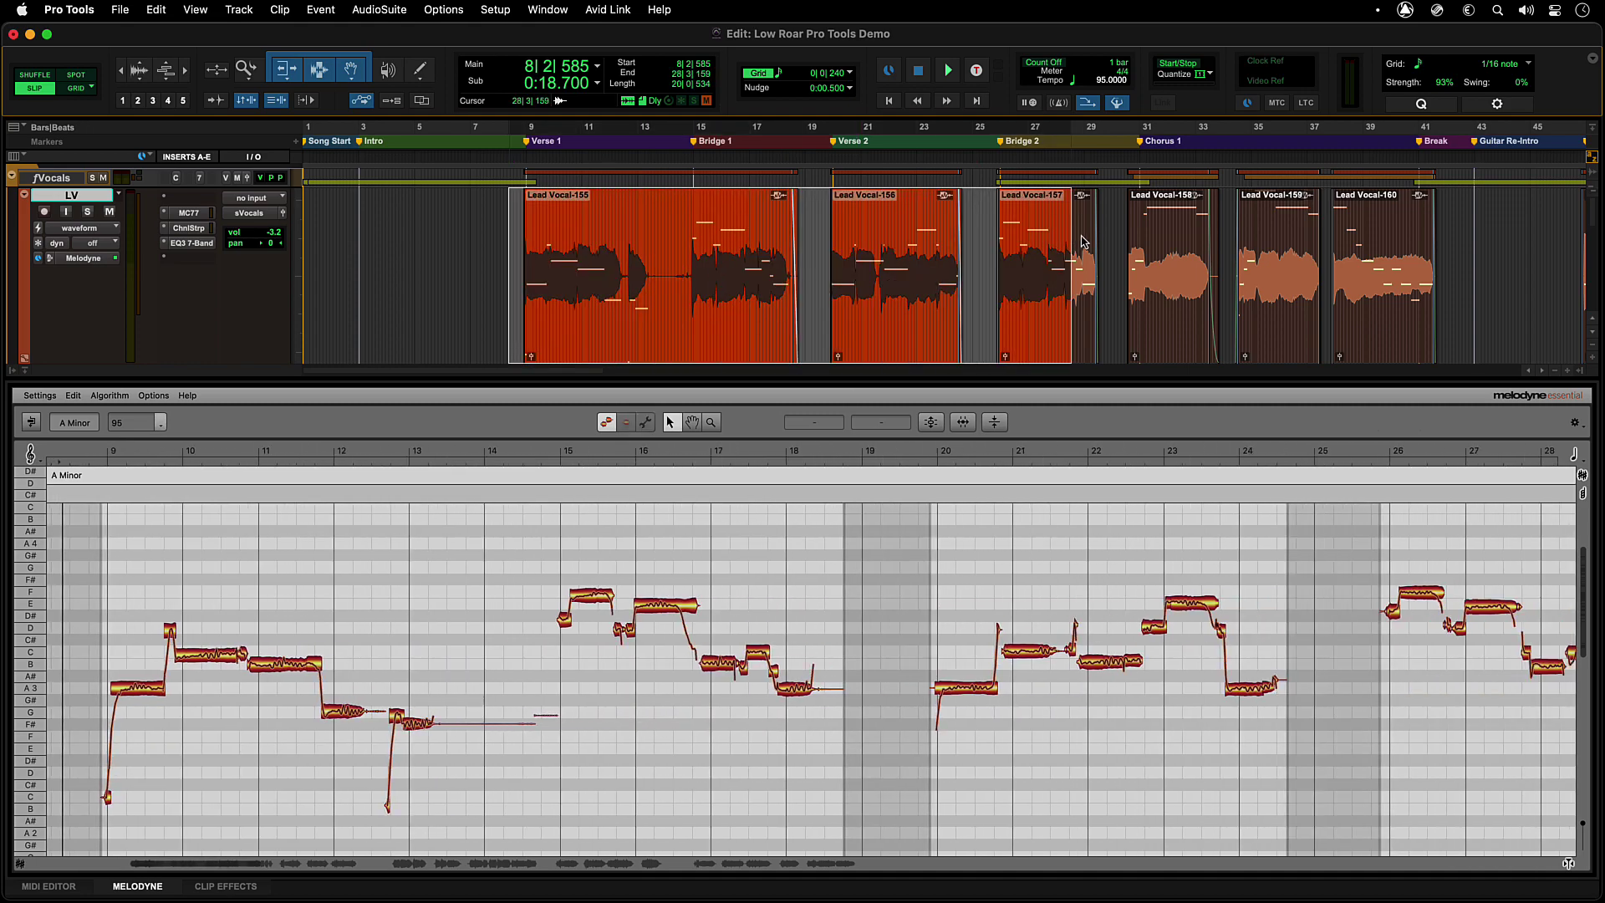
Select Lead Vocal-155 and zoom in on Verse 1's opening phrase.
{"action": "left_click", "coordinate": [661, 276]}
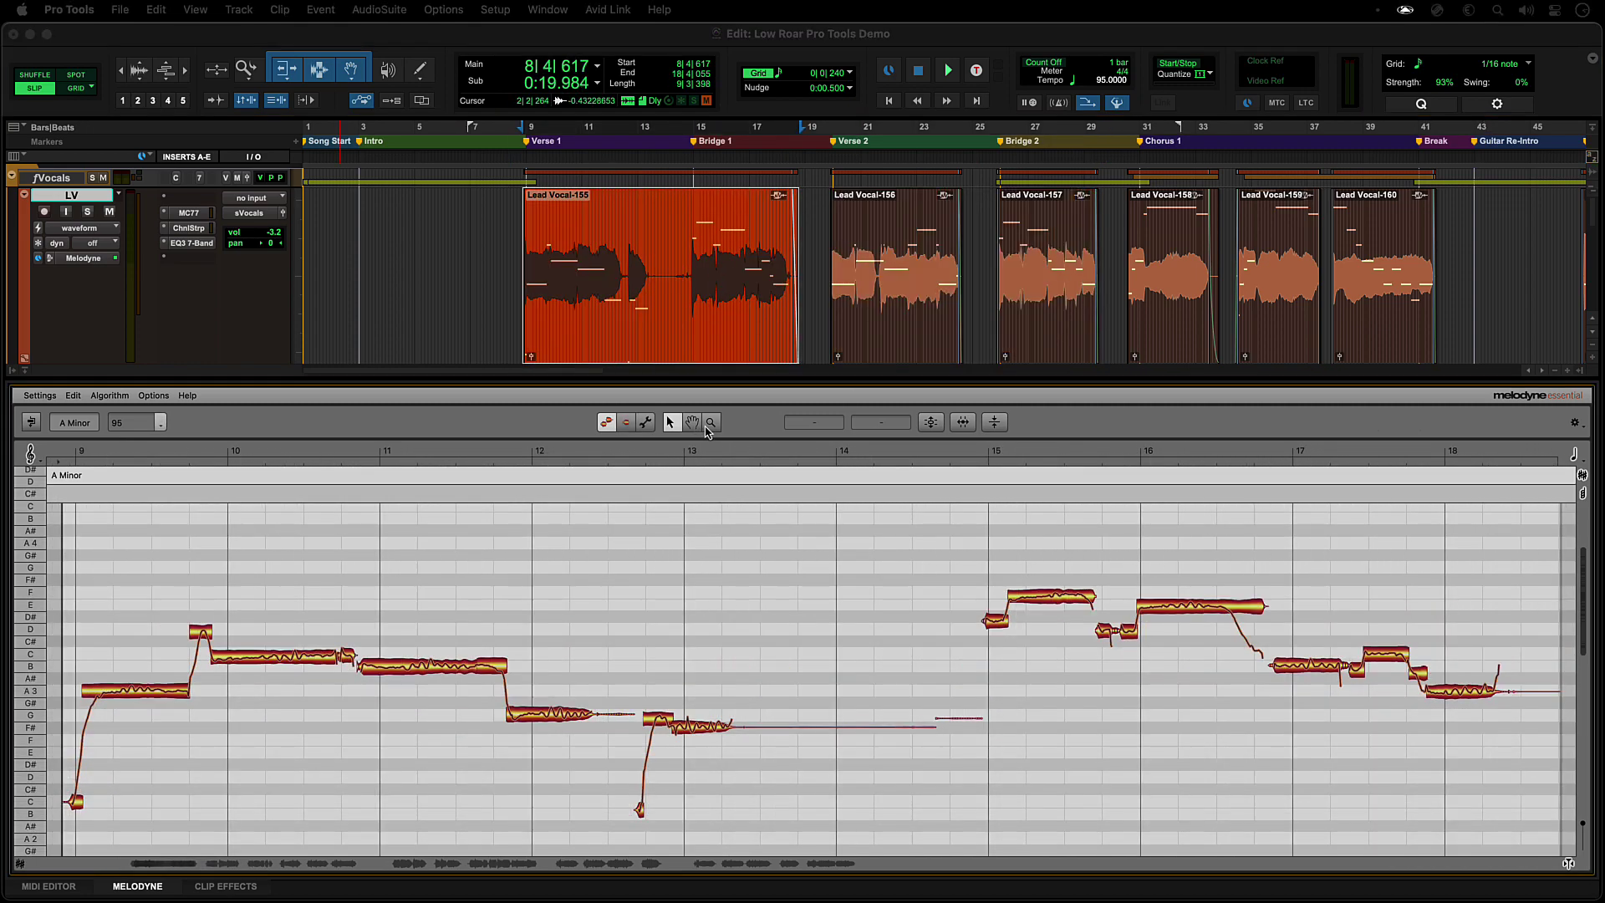
{"action": "left_click", "coordinate": [710, 422]}
{"action": "left_click_drag", "start_coordinate": [725, 599], "coordinate": [472, 516]}
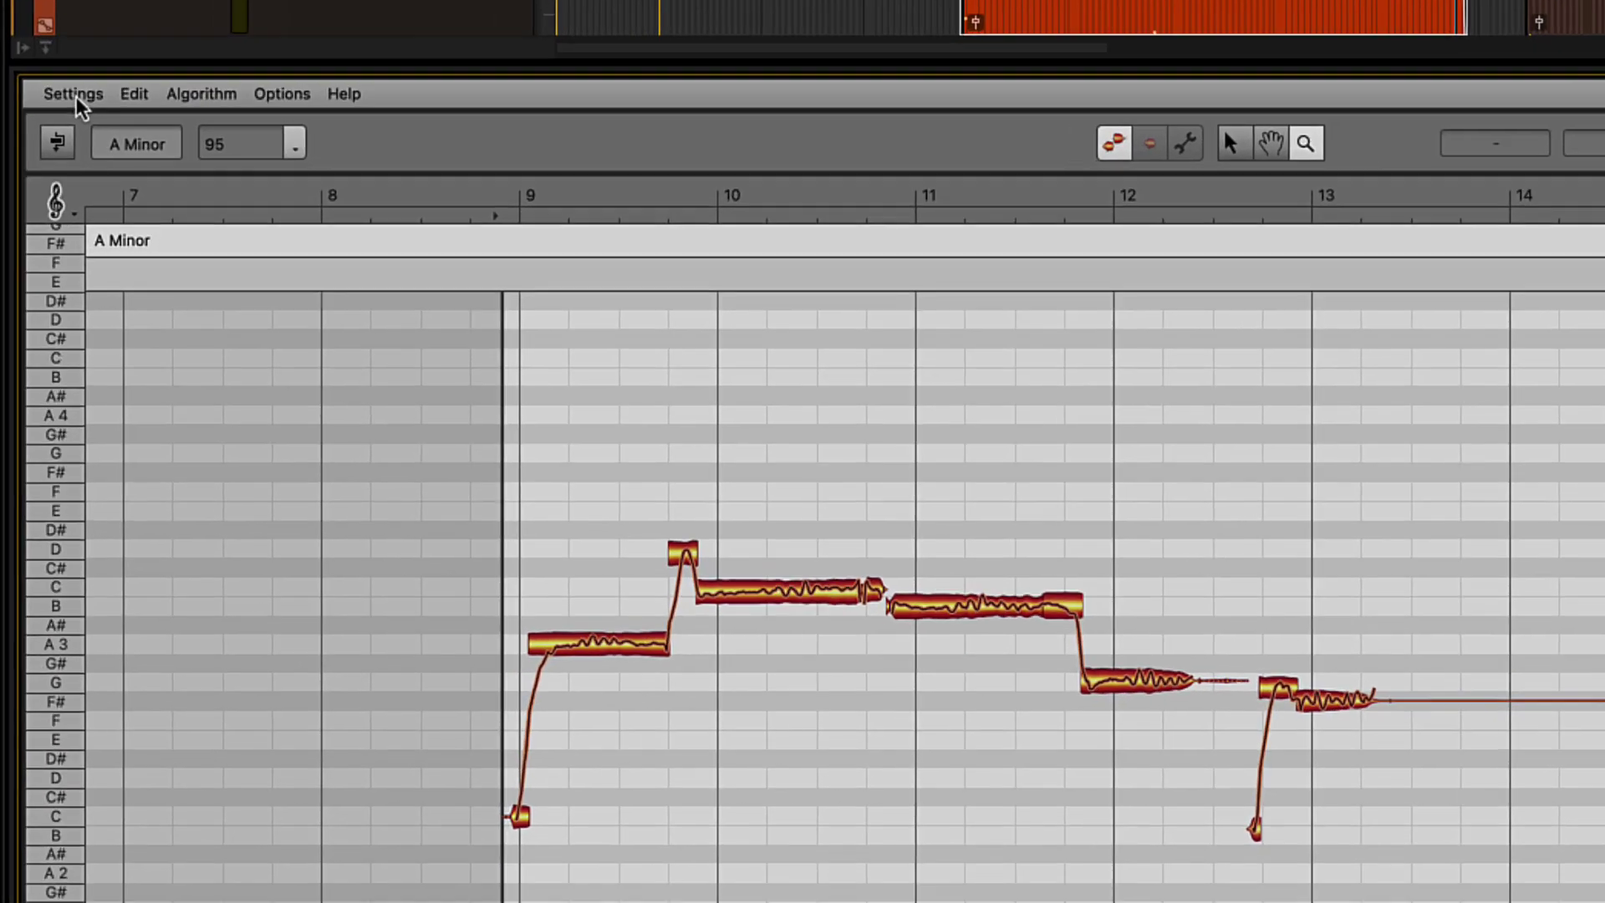
Open Melodyne's Preferences and browse the Shortcuts page's preset list.
{"action": "left_click", "coordinate": [39, 395]}
{"action": "left_click", "coordinate": [54, 55]}
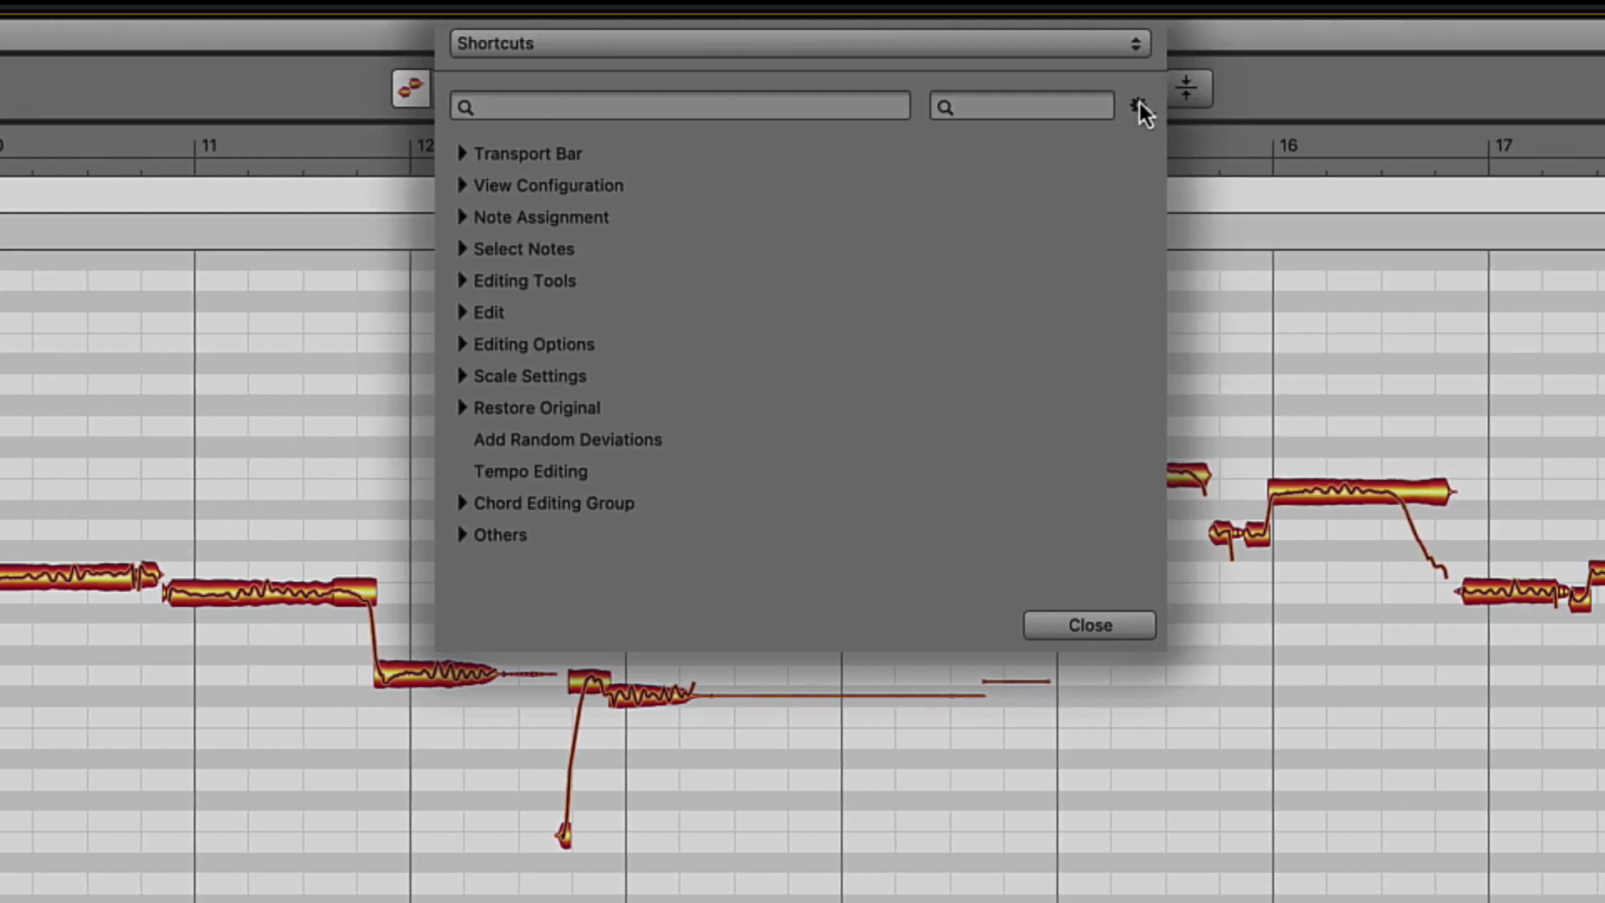
{"action": "left_click", "coordinate": [1139, 104]}
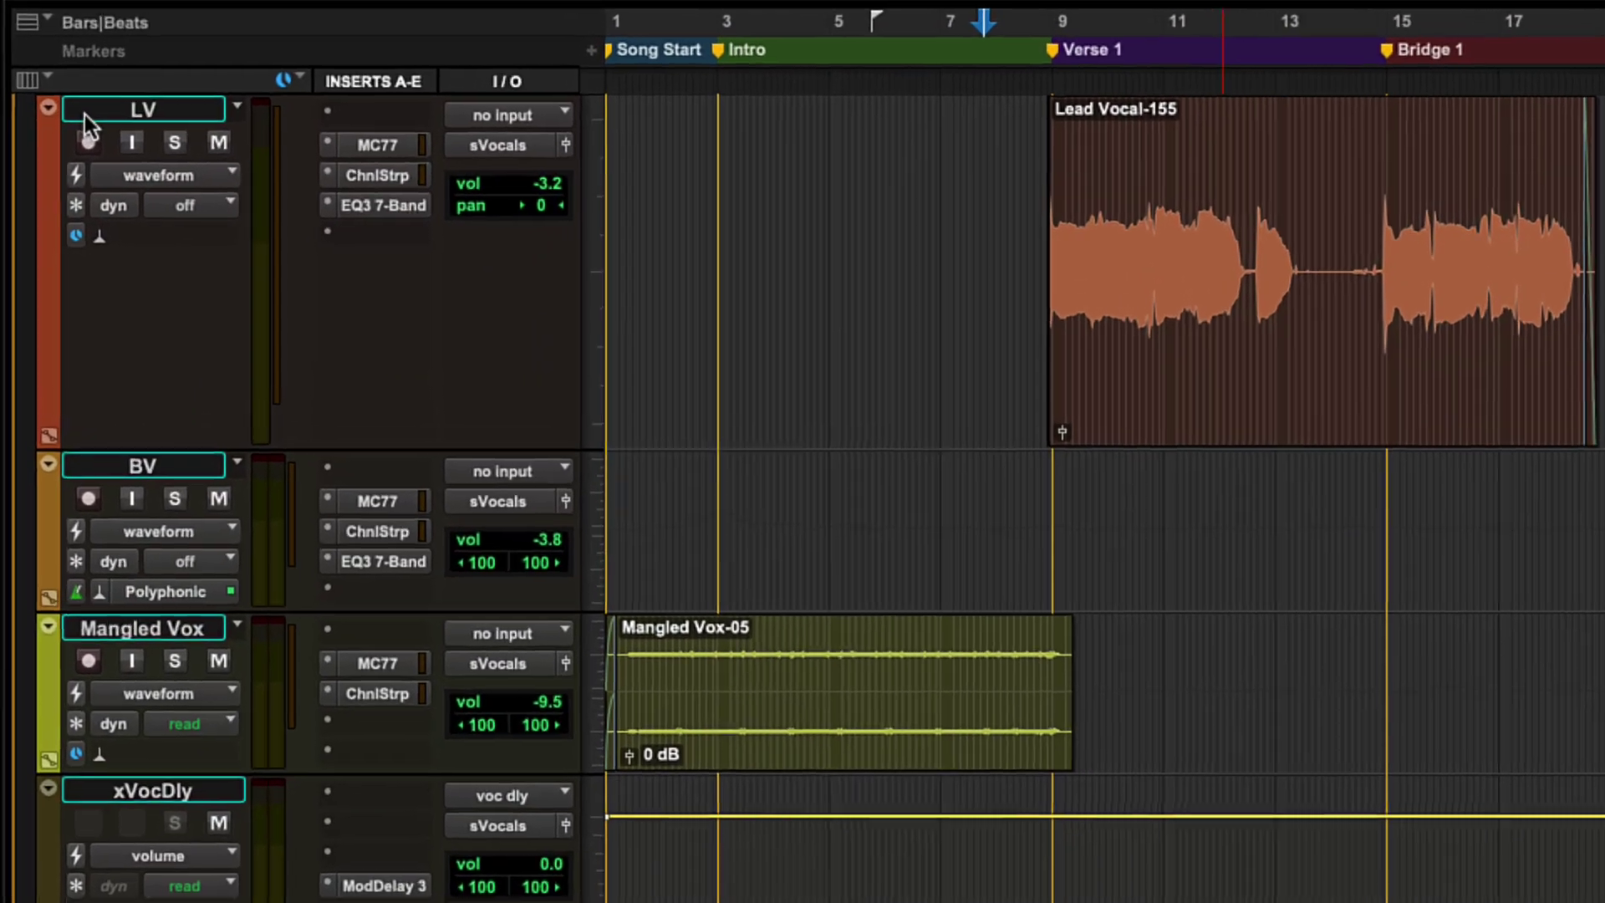
Open the LV track in Melodyne, select Lead Vocal-155, and open the Correct Pitch macro.
{"action": "right_click", "coordinate": [42, 173]}
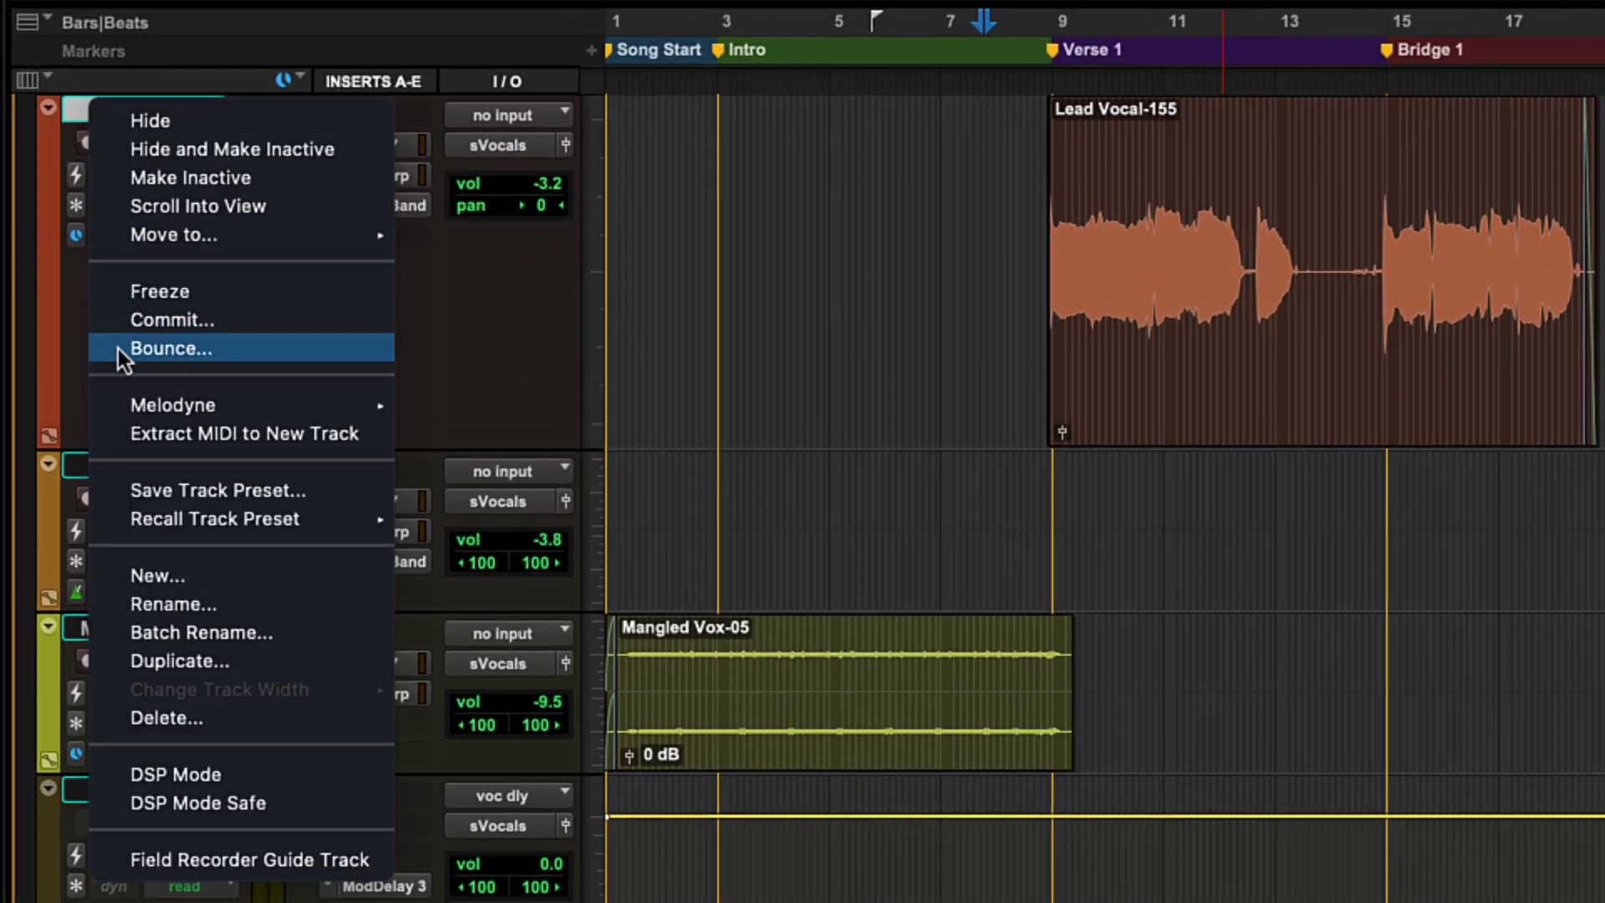
{"action": "mouse_move", "coordinate": [113, 399]}
{"action": "left_click", "coordinate": [479, 410]}
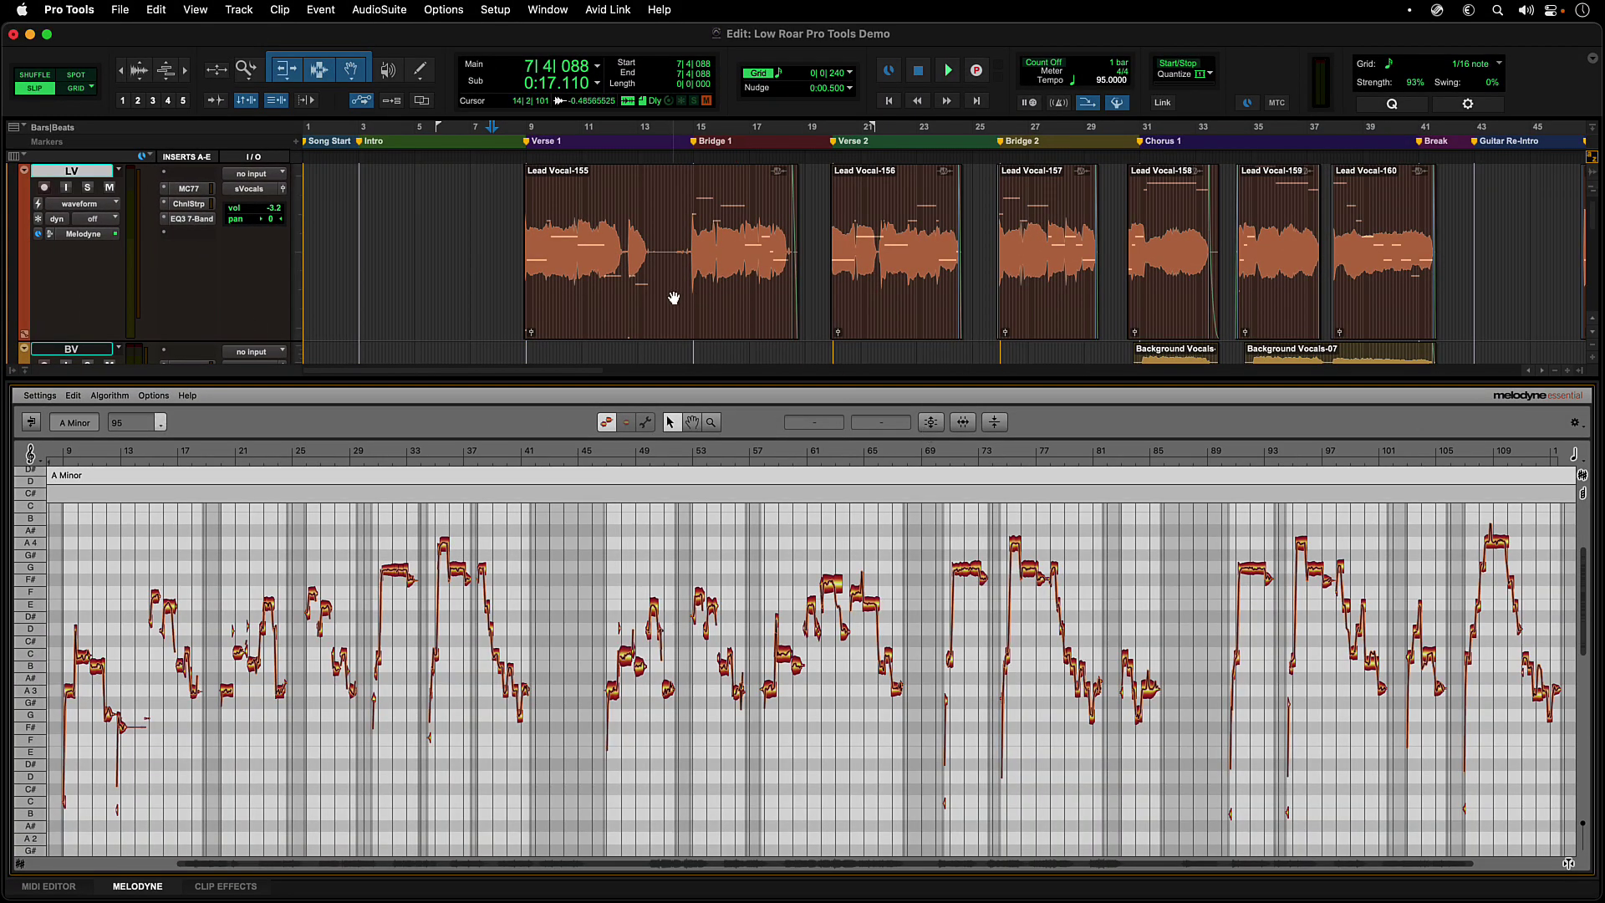
{"action": "left_click", "coordinate": [763, 335]}
{"action": "left_click", "coordinate": [931, 422]}
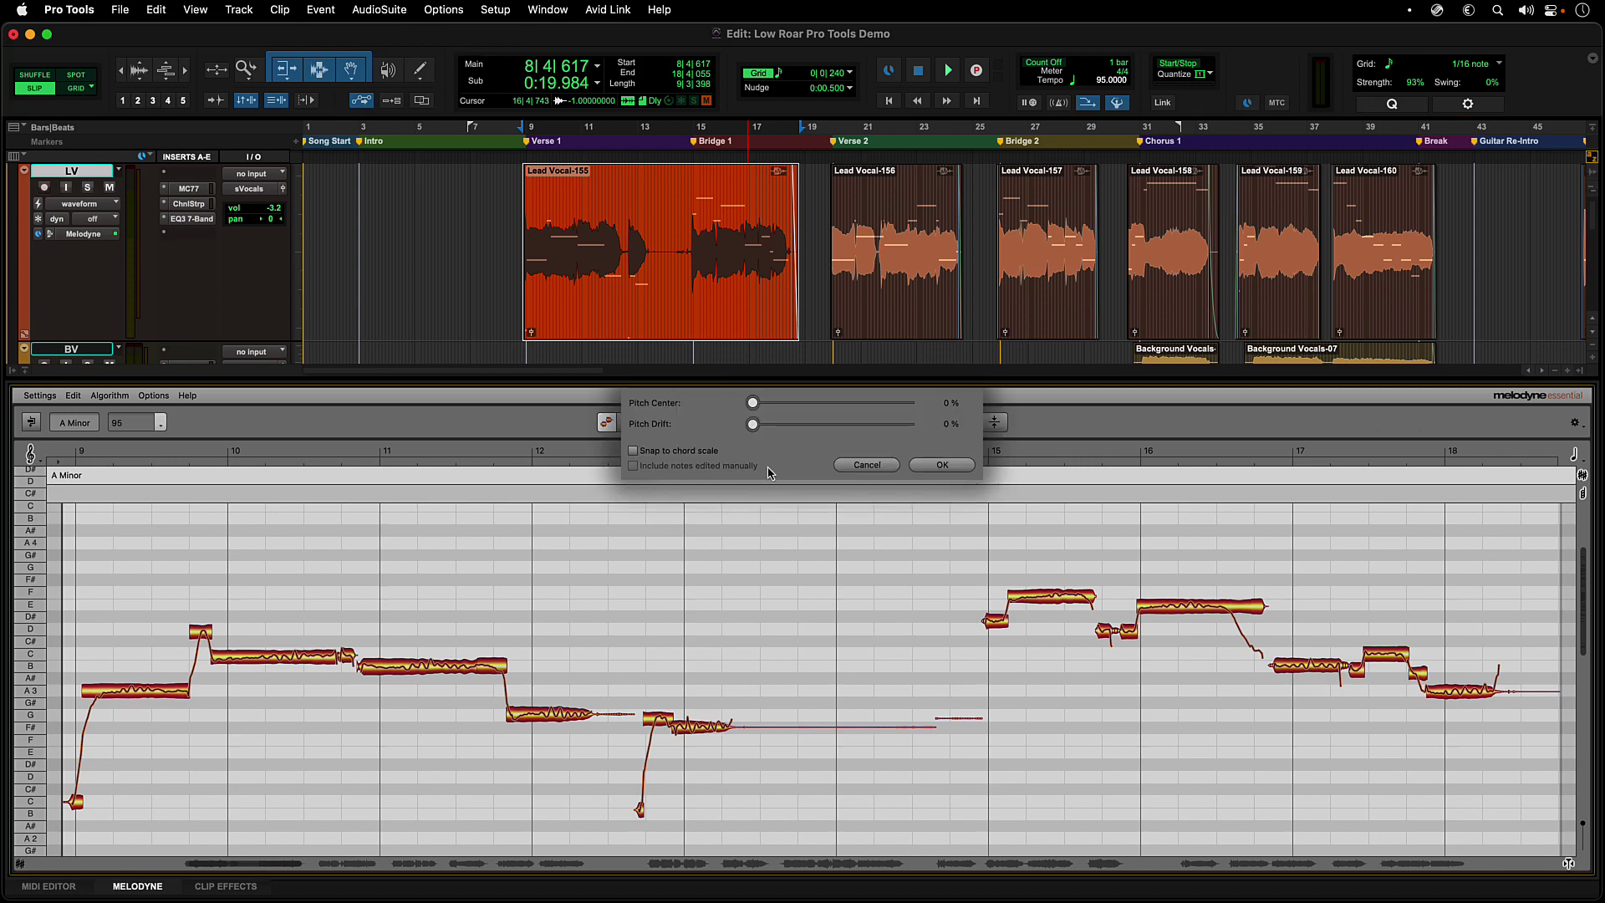
Apply 56% Pitch Center correction and fine-tune the bar 11 B3 note to -2 cents.
{"action": "left_click_drag", "start_coordinate": [752, 399], "coordinate": [844, 423]}
{"action": "left_click", "coordinate": [942, 464]}
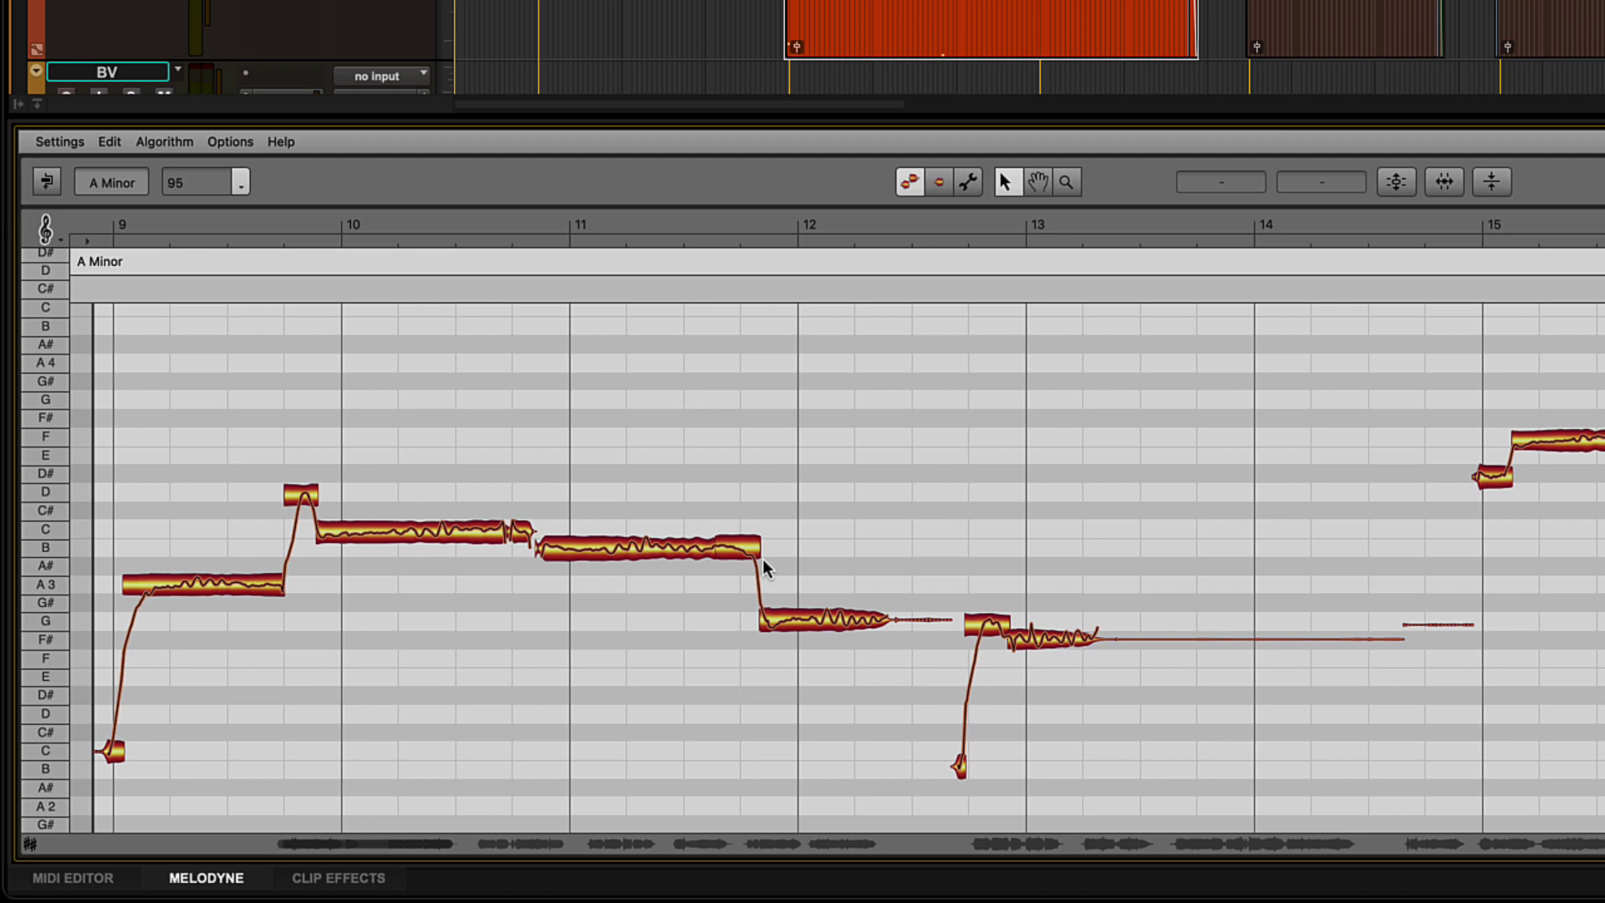
{"action": "left_click", "coordinate": [817, 617]}
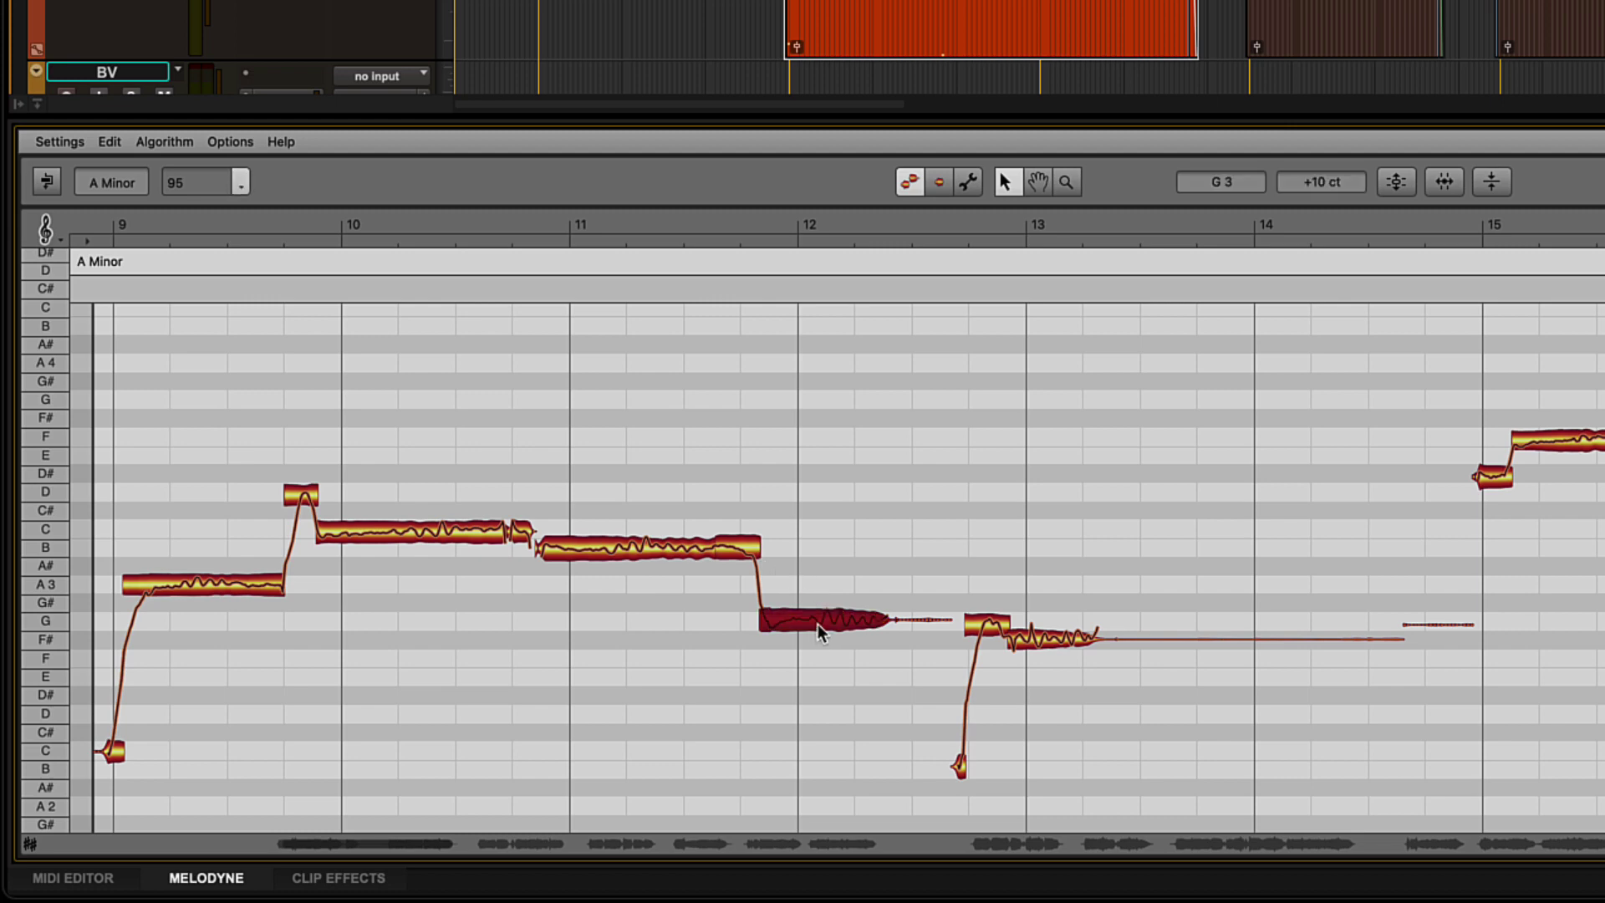
{"action": "left_click", "coordinate": [632, 552]}
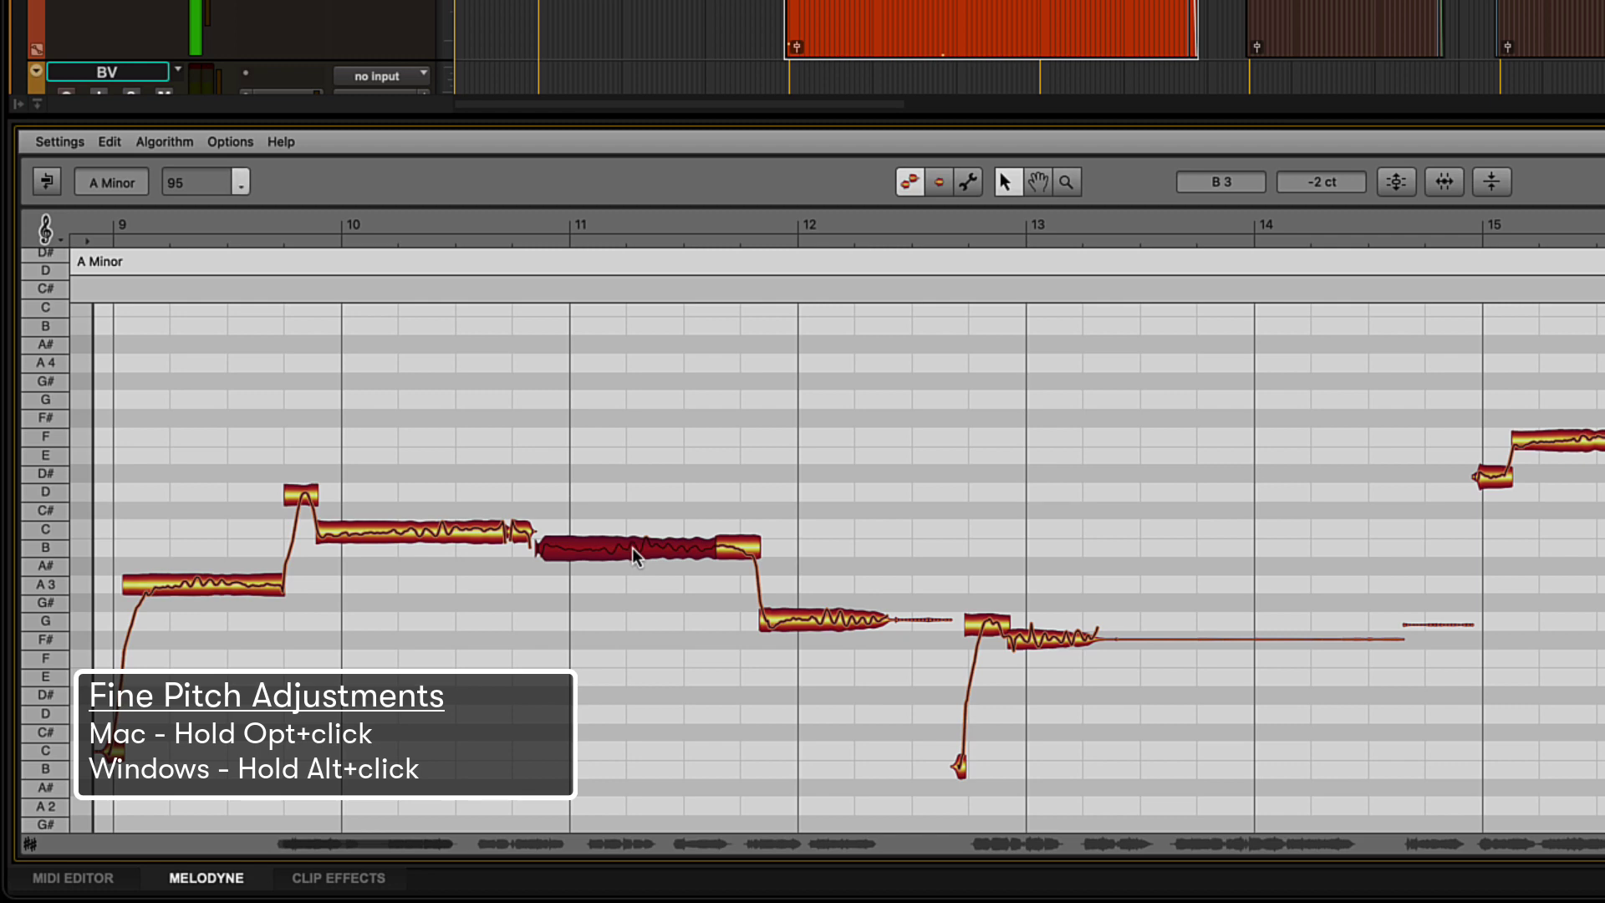
{"action": "left_click_drag", "start_coordinate": [632, 548], "coordinate": [637, 548]}
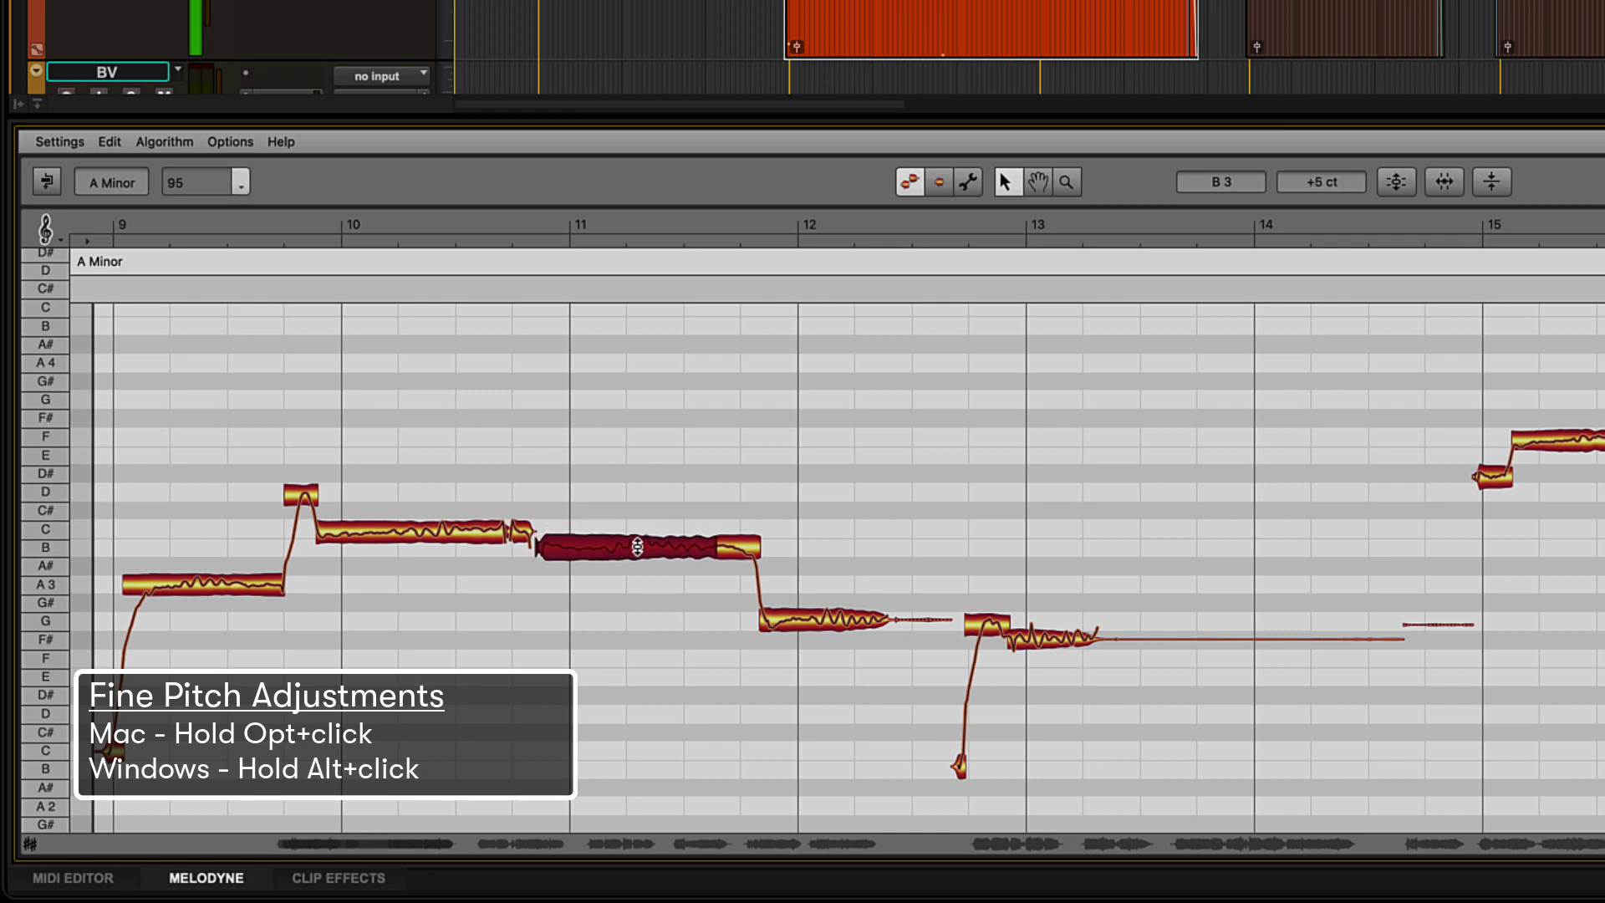
{"action": "left_click_drag", "start_coordinate": [637, 547], "coordinate": [625, 549]}
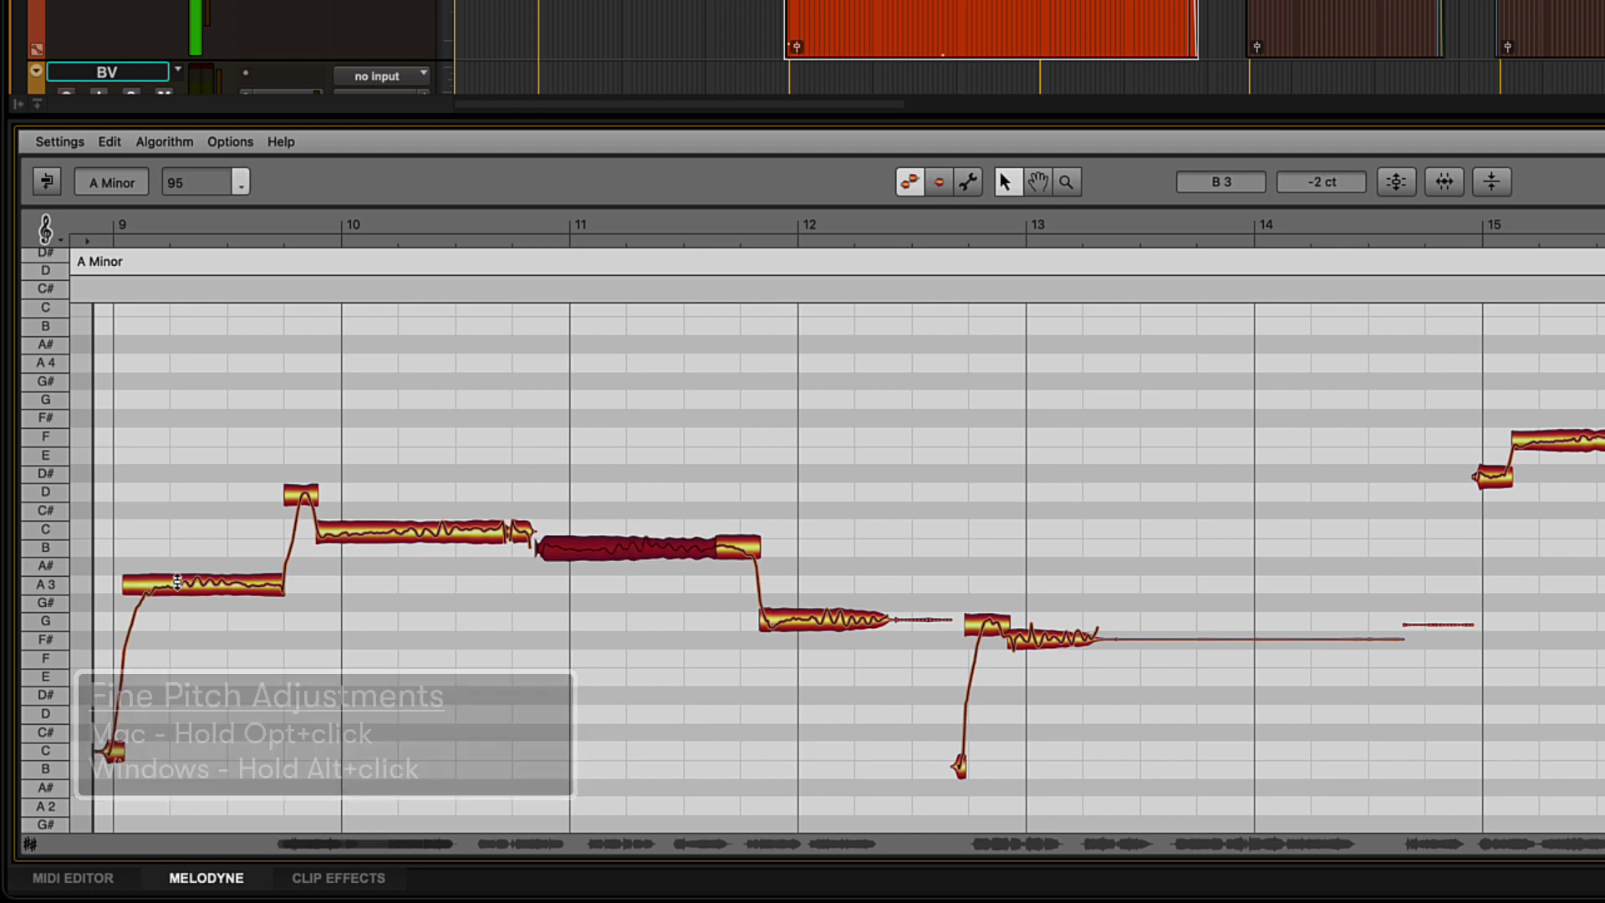
{"action": "left_click", "coordinate": [186, 628]}
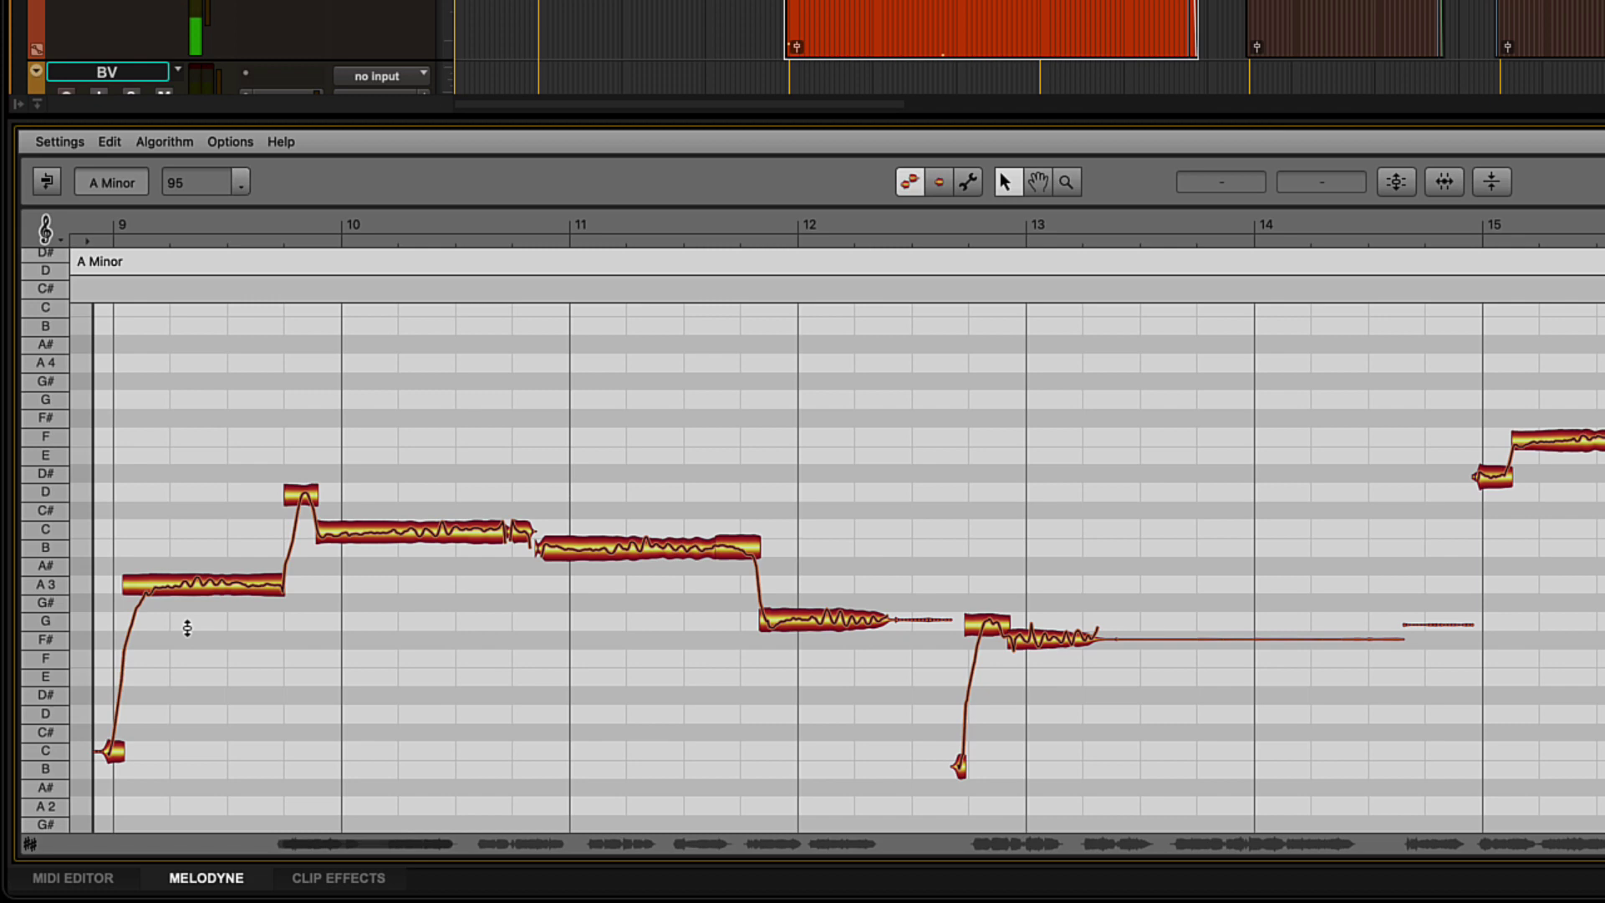
Split bar 9's A3 note and tune its first half from -16 to +4 cents.
{"action": "left_click", "coordinate": [187, 578]}
{"action": "double_click", "coordinate": [186, 578]}
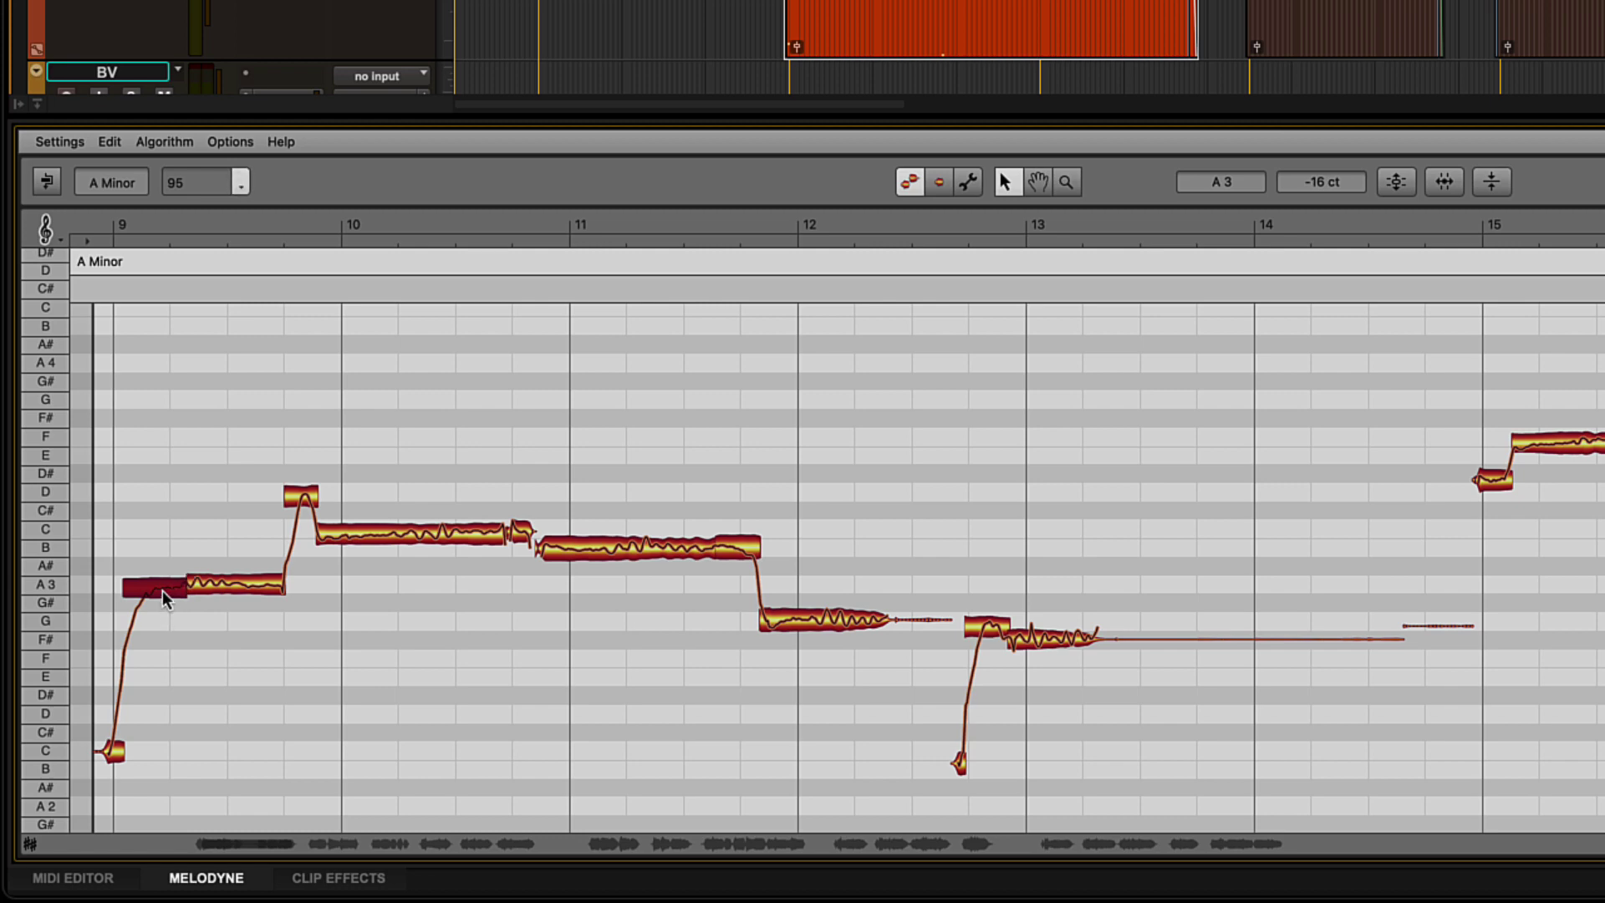
{"action": "left_click_drag", "start_coordinate": [162, 589], "coordinate": [162, 584]}
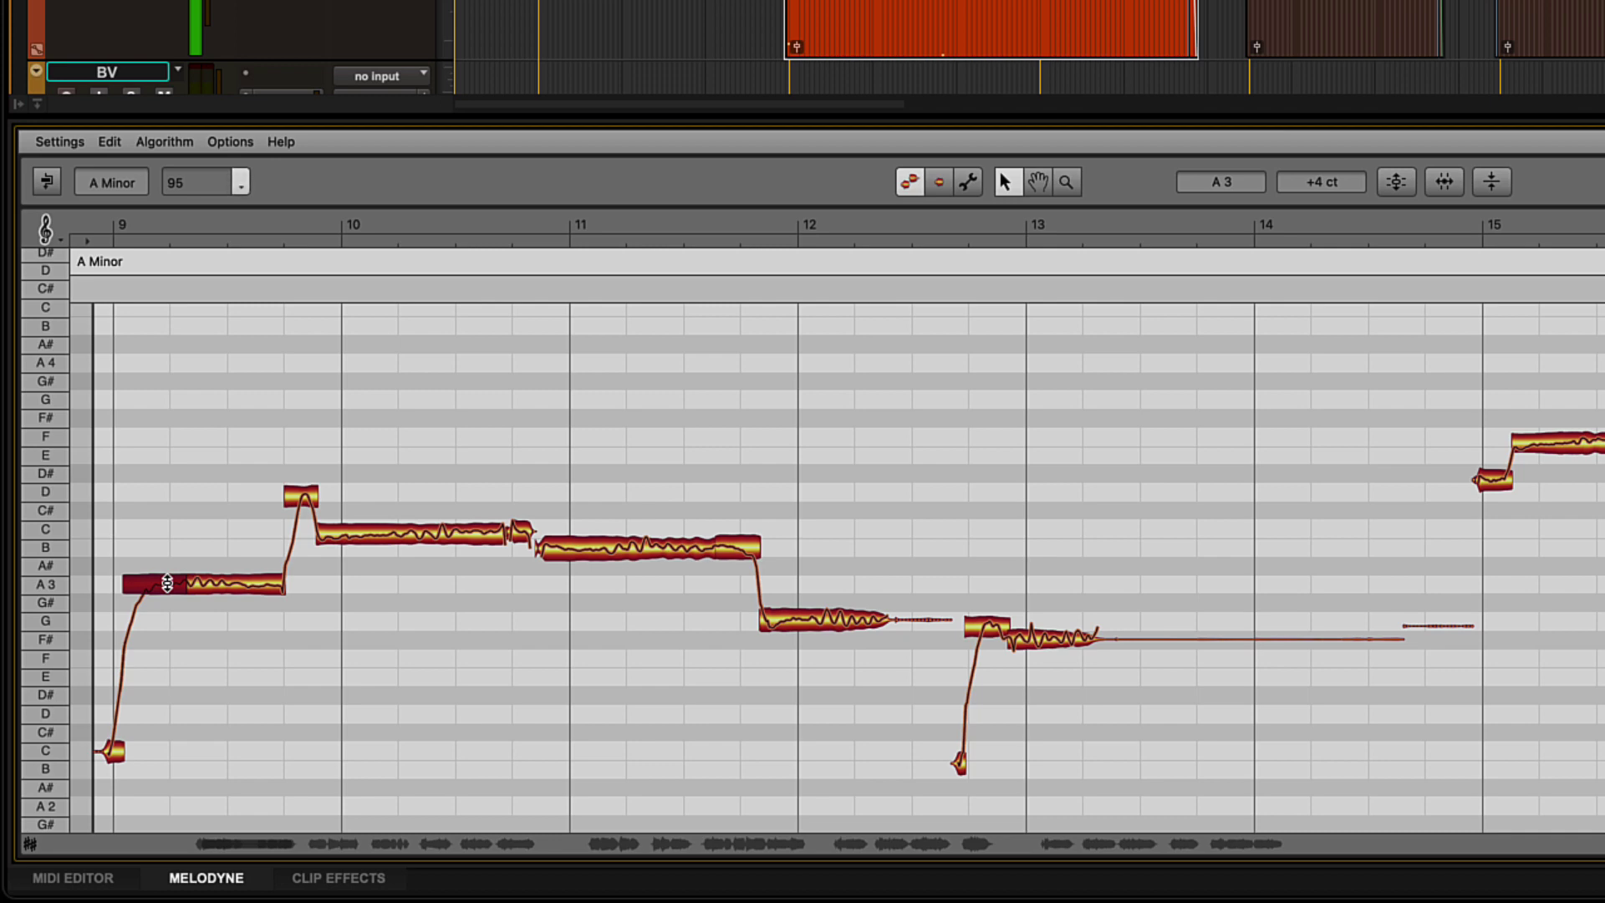
Raise the bar-11 note from B3 to D4 and audition the phrase.
{"action": "left_click", "coordinate": [613, 563]}
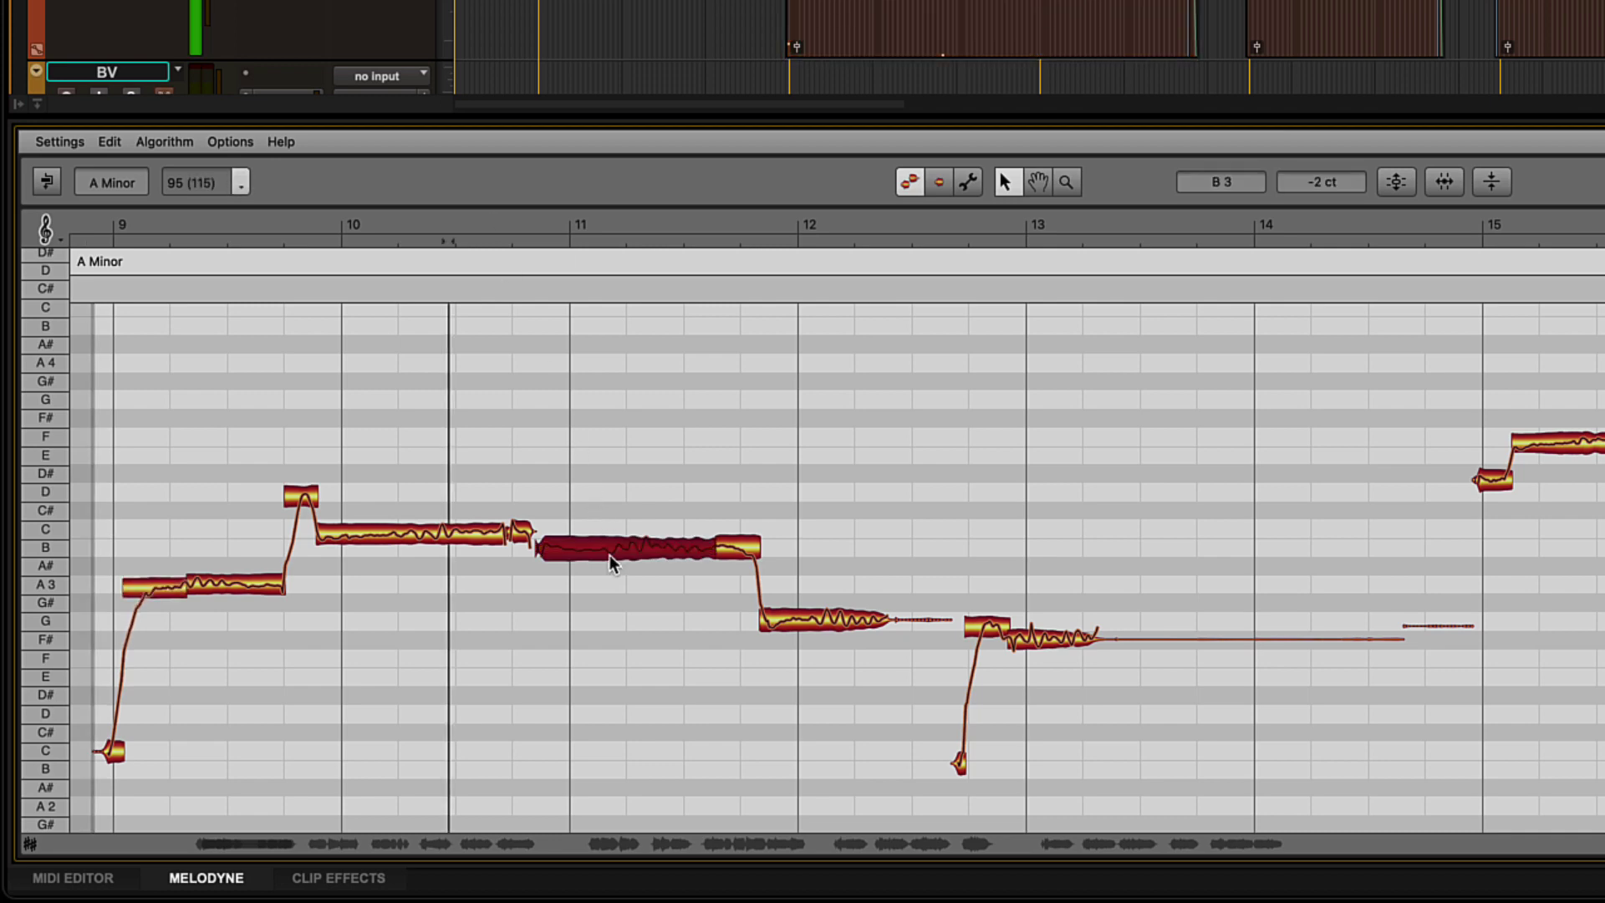
{"action": "left_click_drag", "start_coordinate": [612, 563], "coordinate": [616, 502]}
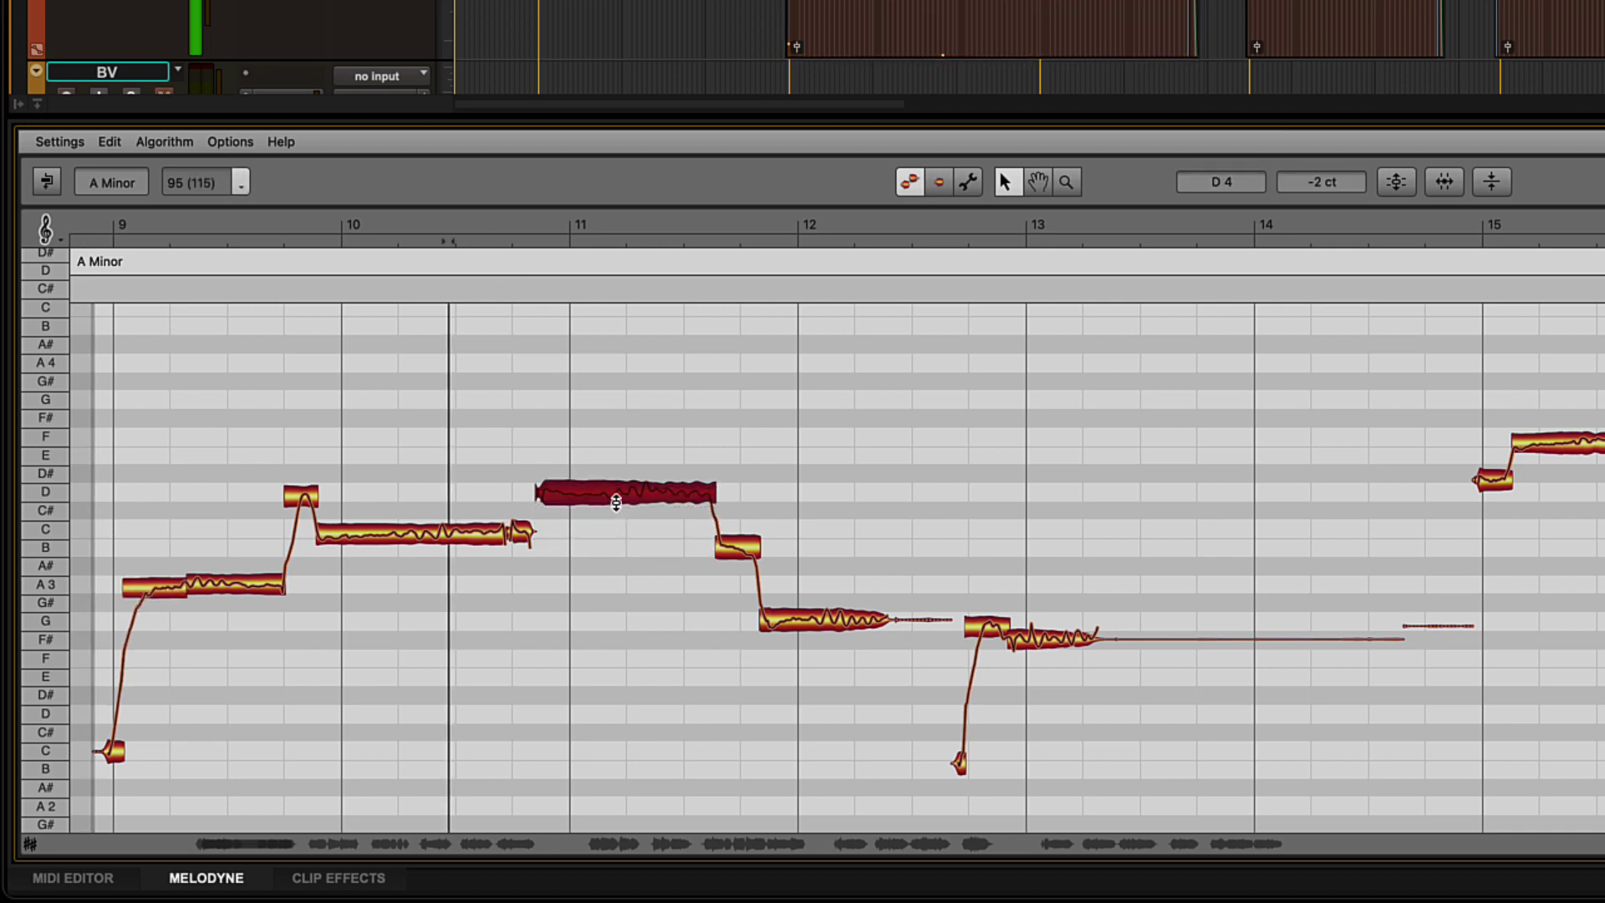
{"action": "key", "text": "space"}
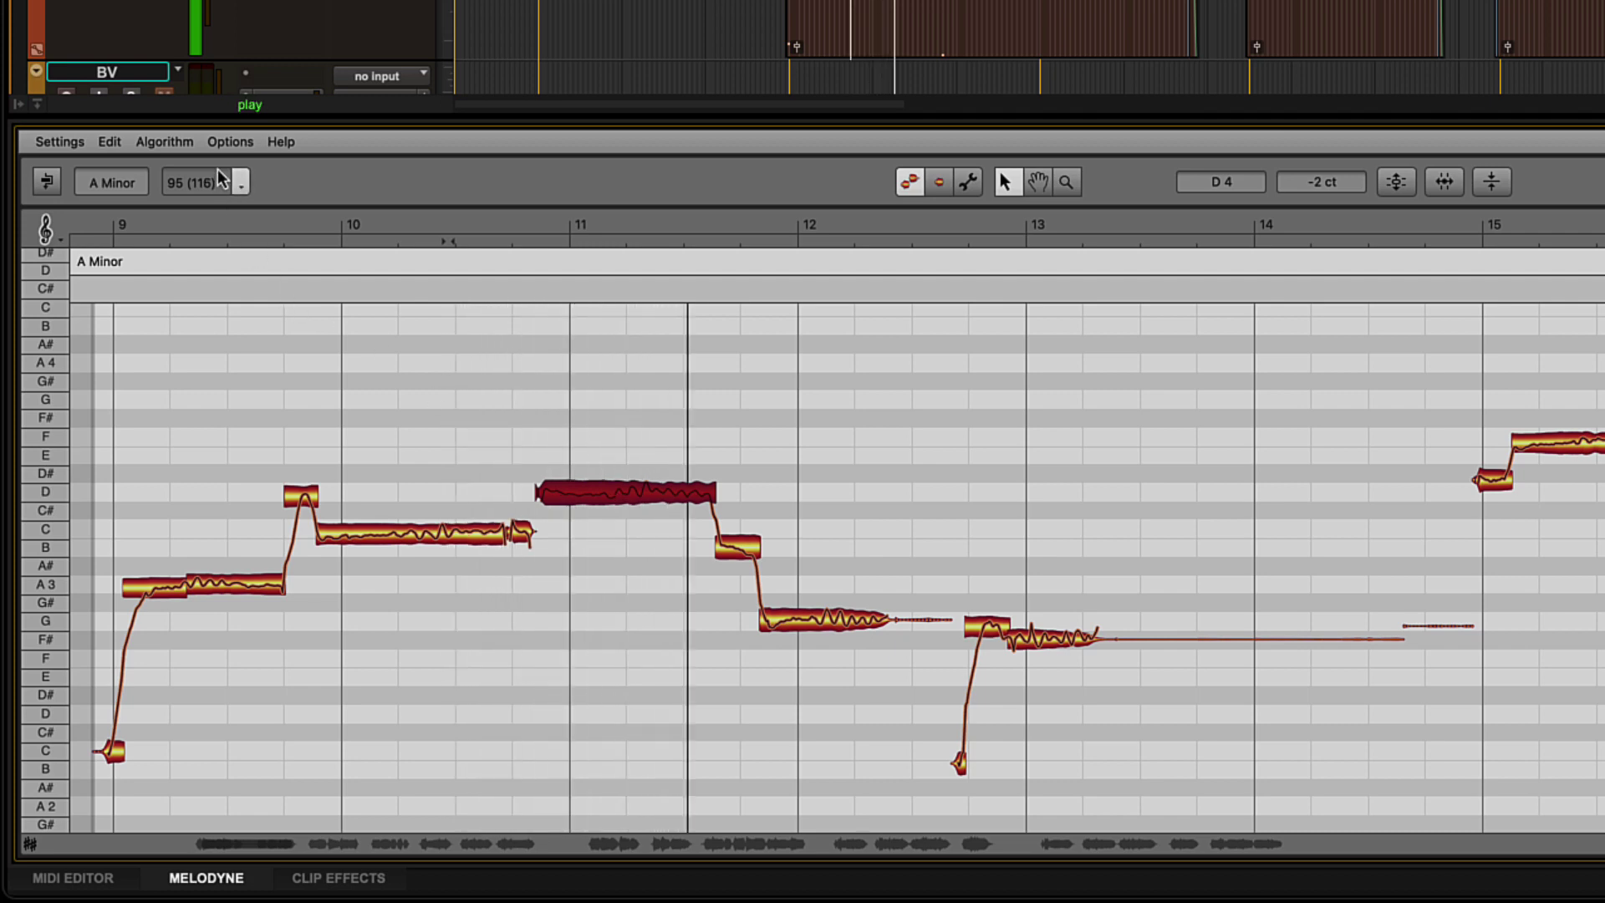
Enable Key Snap to the A Minor scale, then drop the note back from D4 to B3.
{"action": "left_click", "coordinate": [219, 139]}
{"action": "mouse_move", "coordinate": [219, 258]}
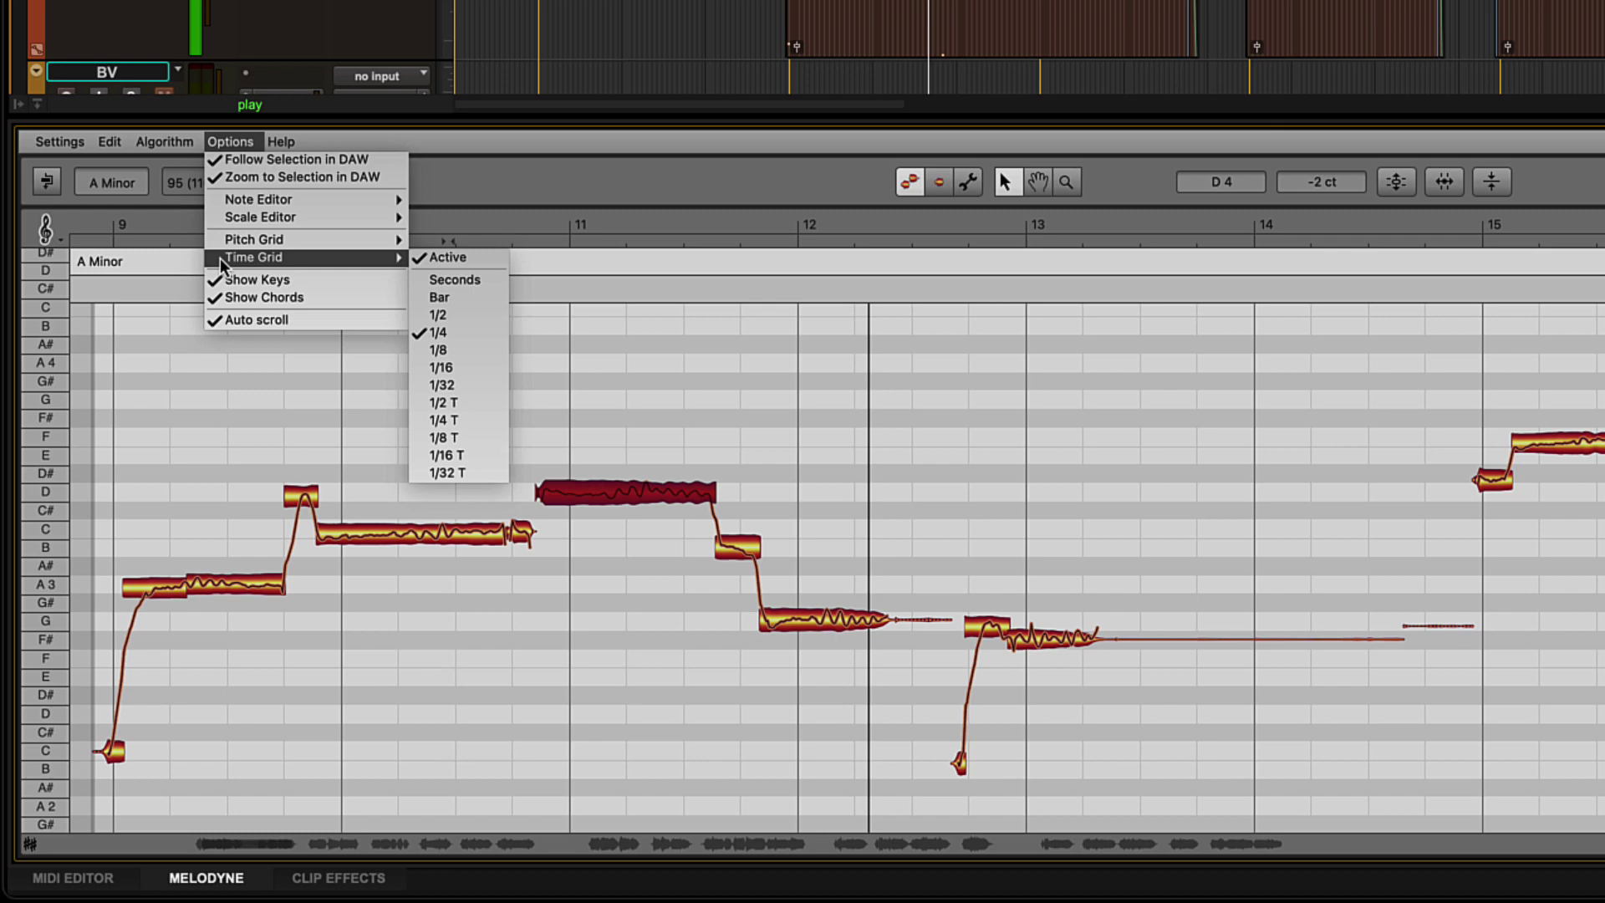
{"action": "mouse_move", "coordinate": [285, 239]}
{"action": "left_click", "coordinate": [435, 257]}
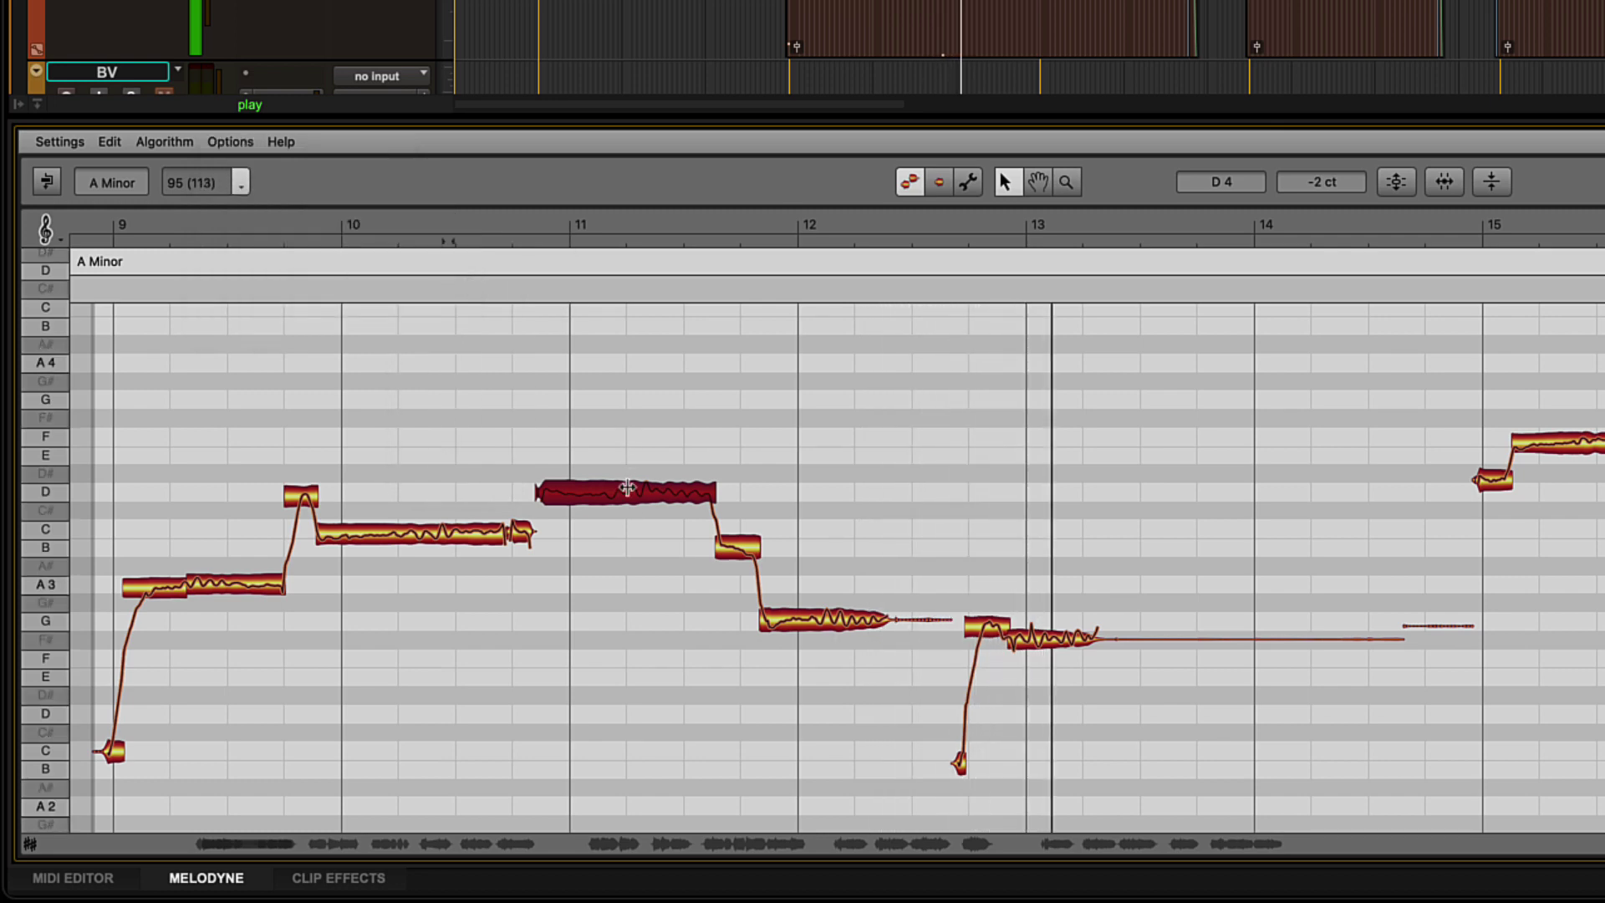
{"action": "left_click_drag", "start_coordinate": [617, 500], "coordinate": [621, 557]}
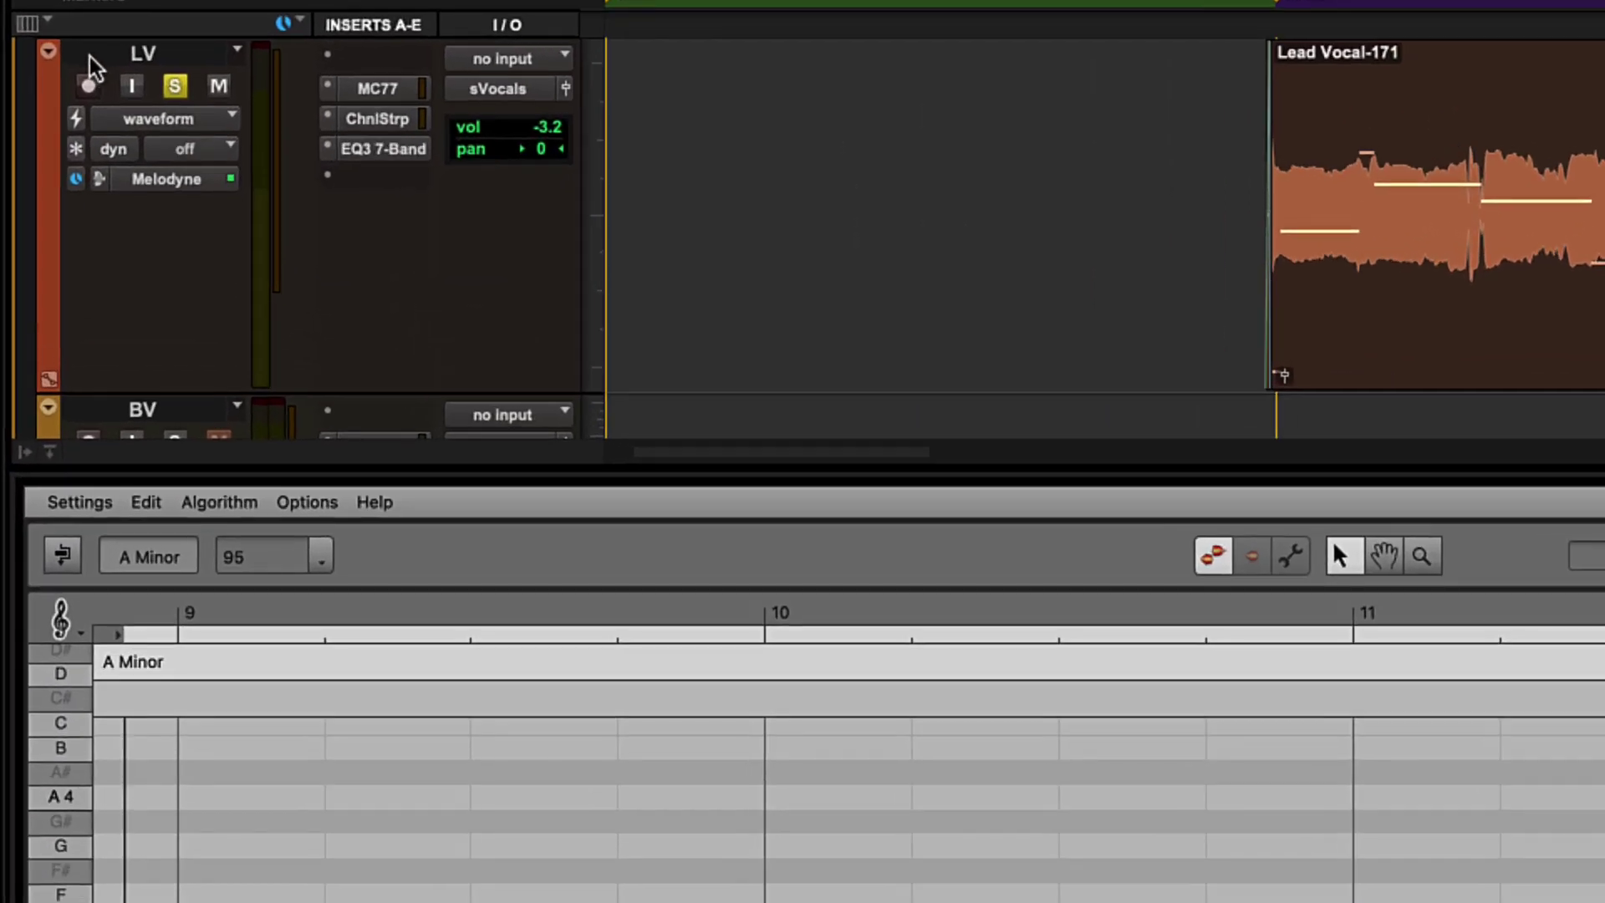
Duplicate the LV track with default settings to create LV.dup1.
{"action": "right_click", "coordinate": [44, 168]}
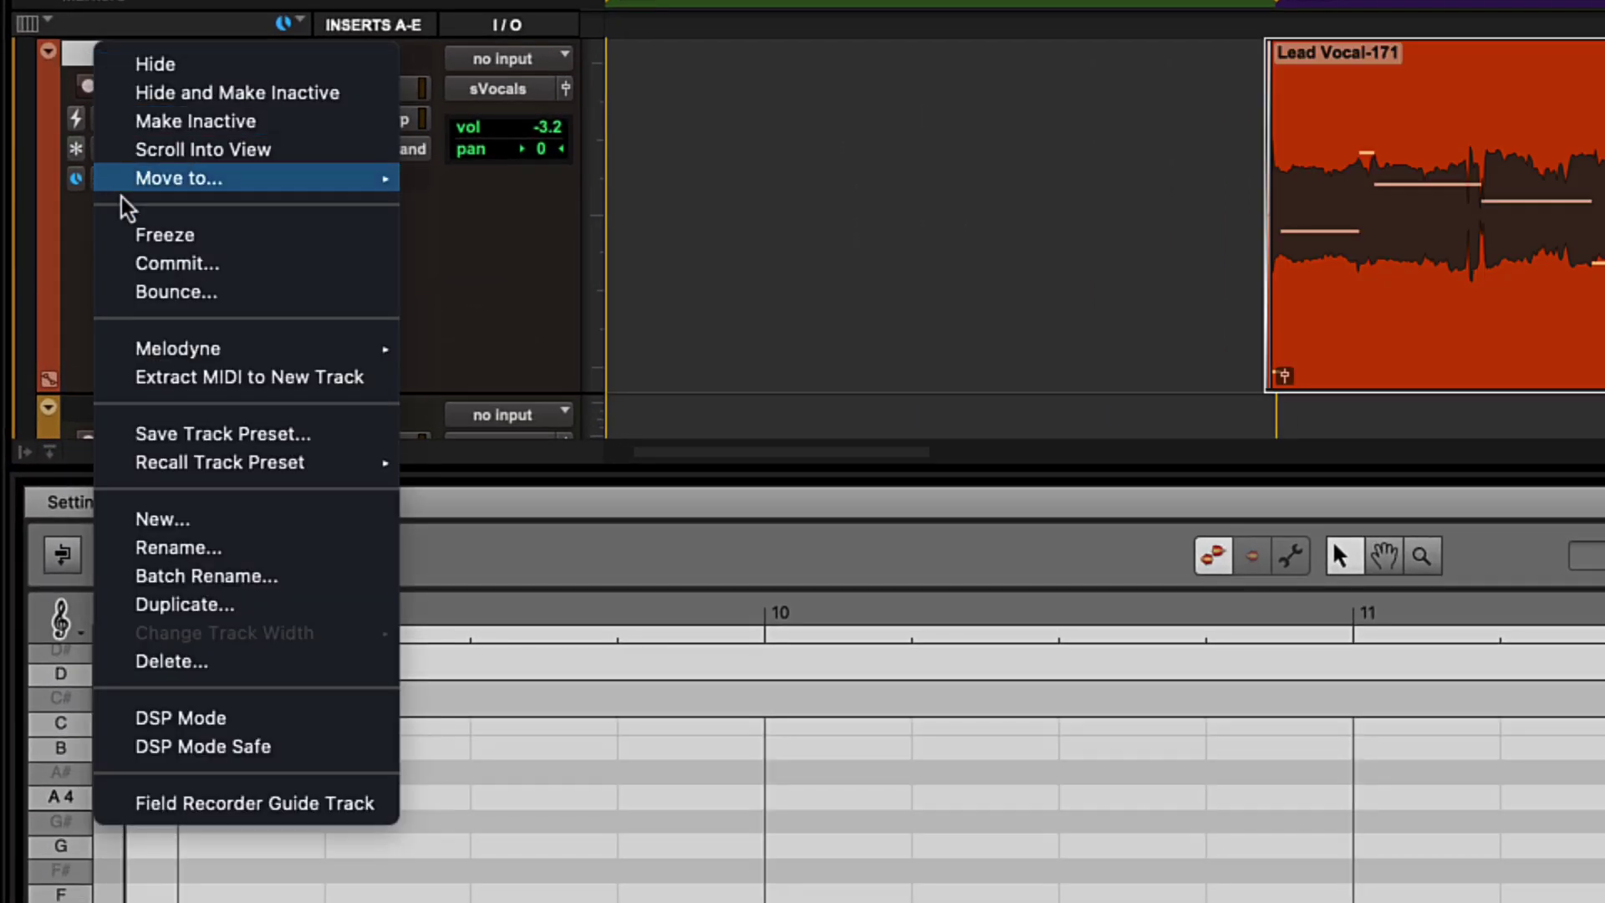
{"action": "left_click", "coordinate": [128, 605]}
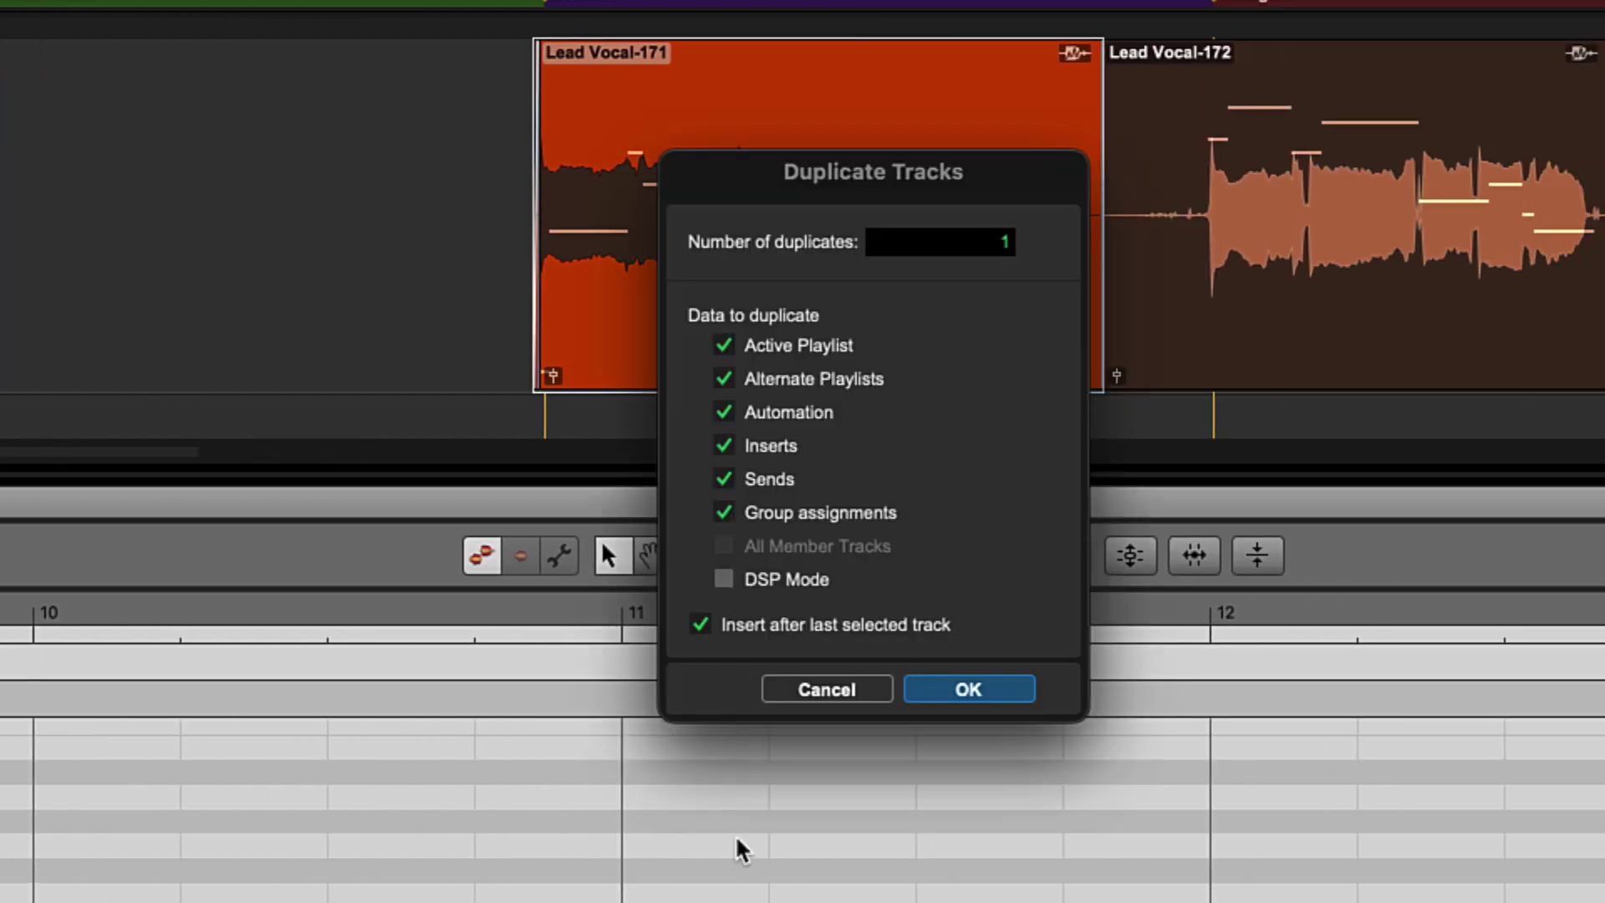
{"action": "key", "text": "Return"}
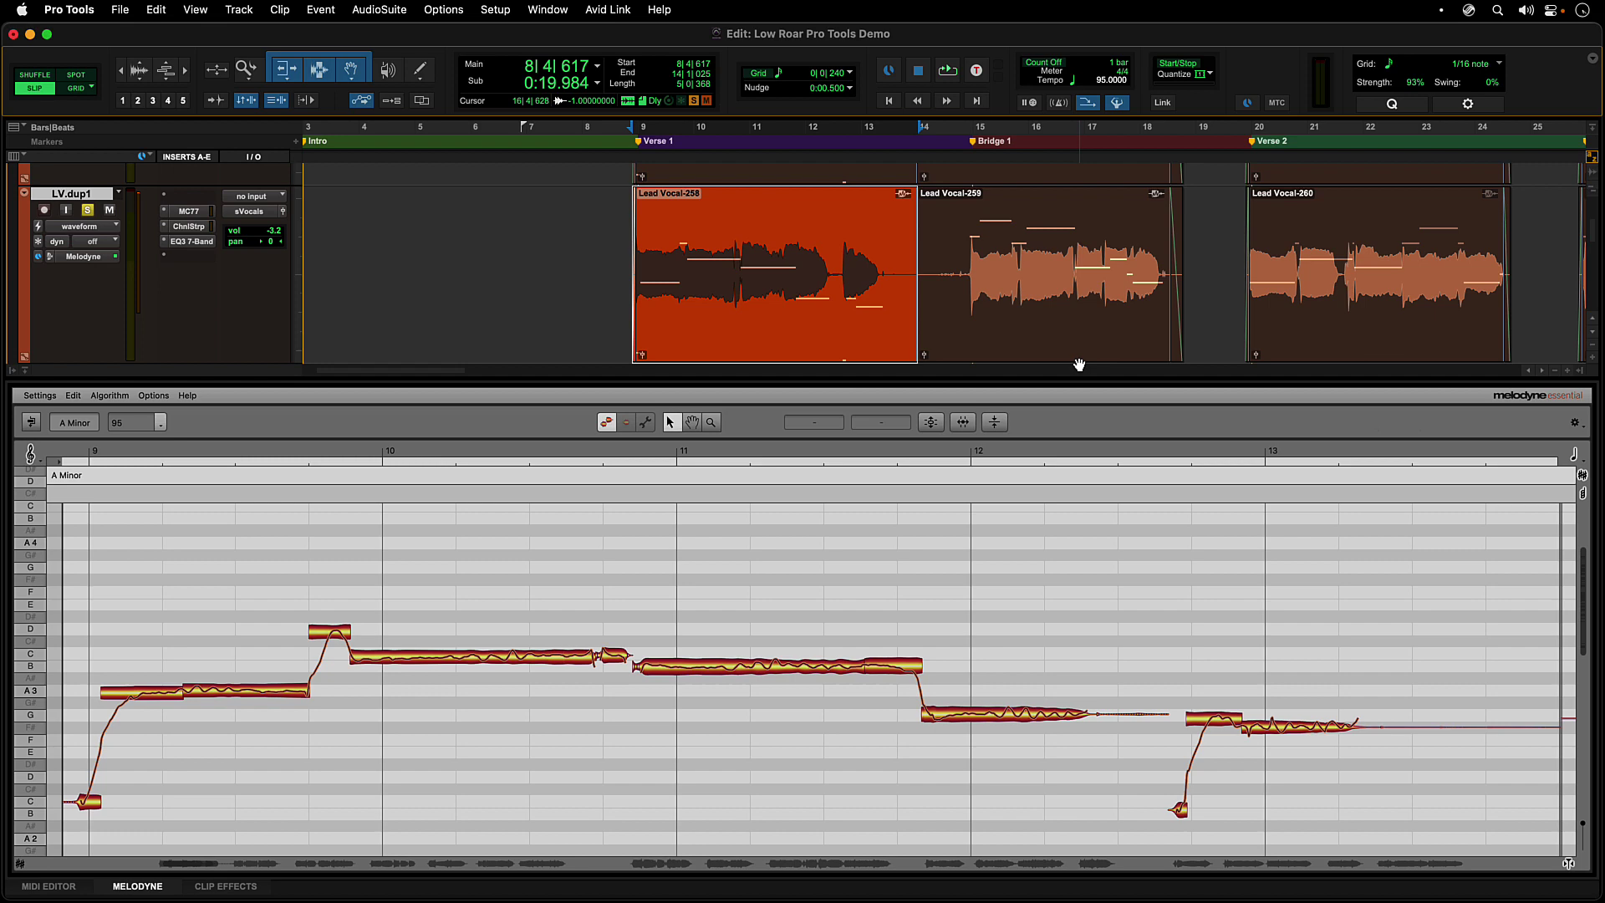
Delete the Lead Vocal-259 clip and raise four Lead Vocal-258 harmony notes around bars 10–12 to D4.
{"action": "left_click", "coordinate": [1070, 344]}
{"action": "key", "text": "Delete"}
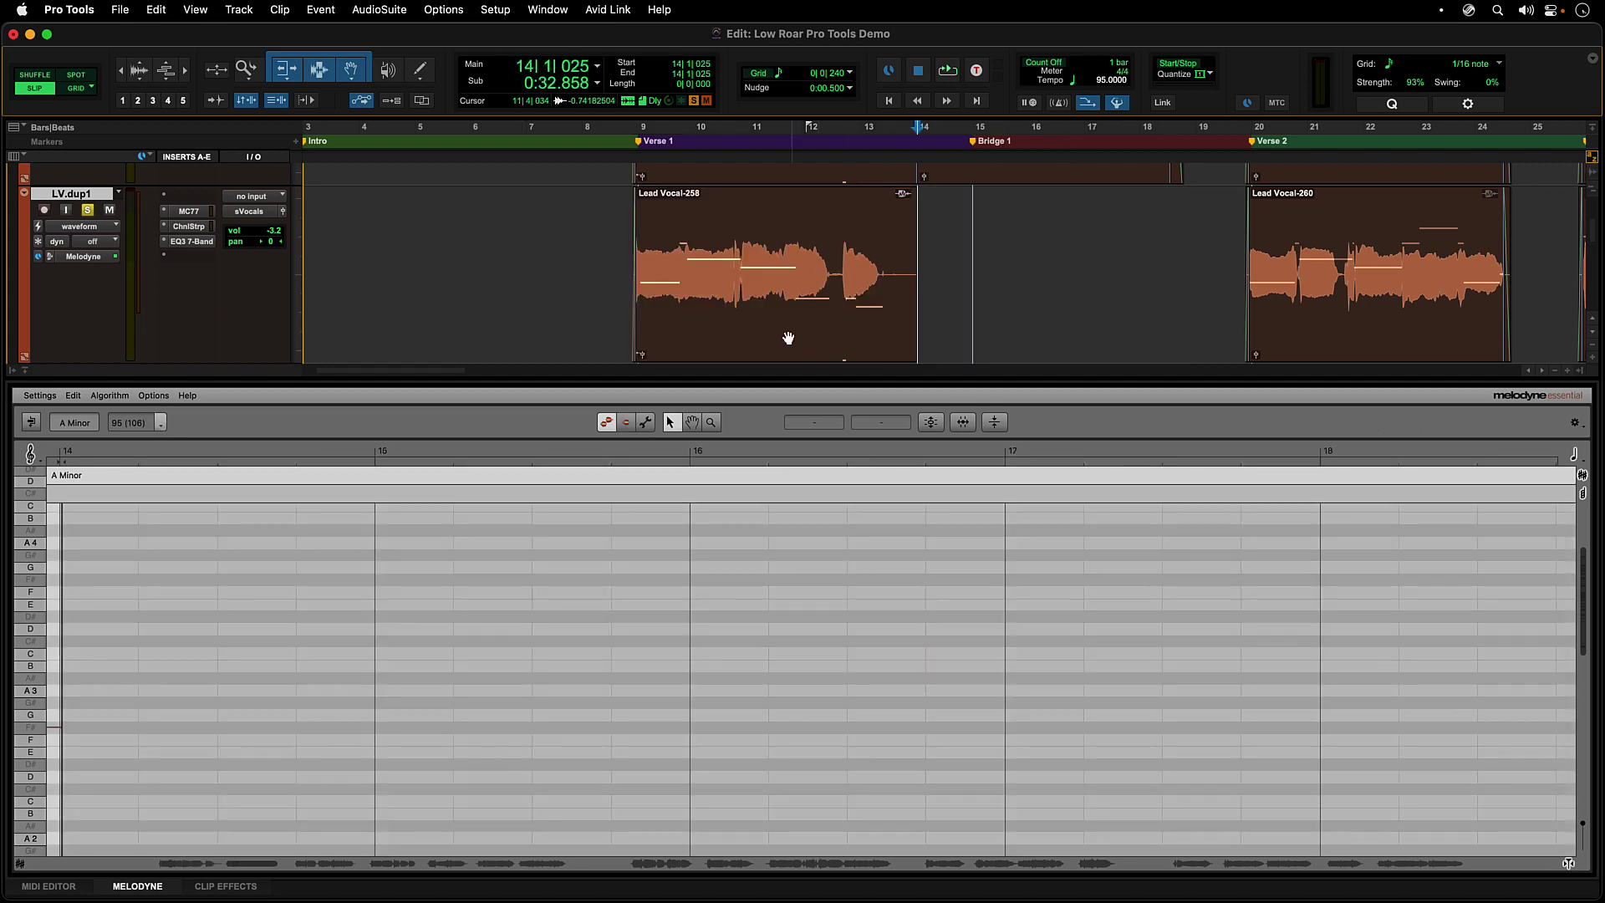
{"action": "left_click", "coordinate": [694, 352]}
{"action": "left_click", "coordinate": [469, 666]}
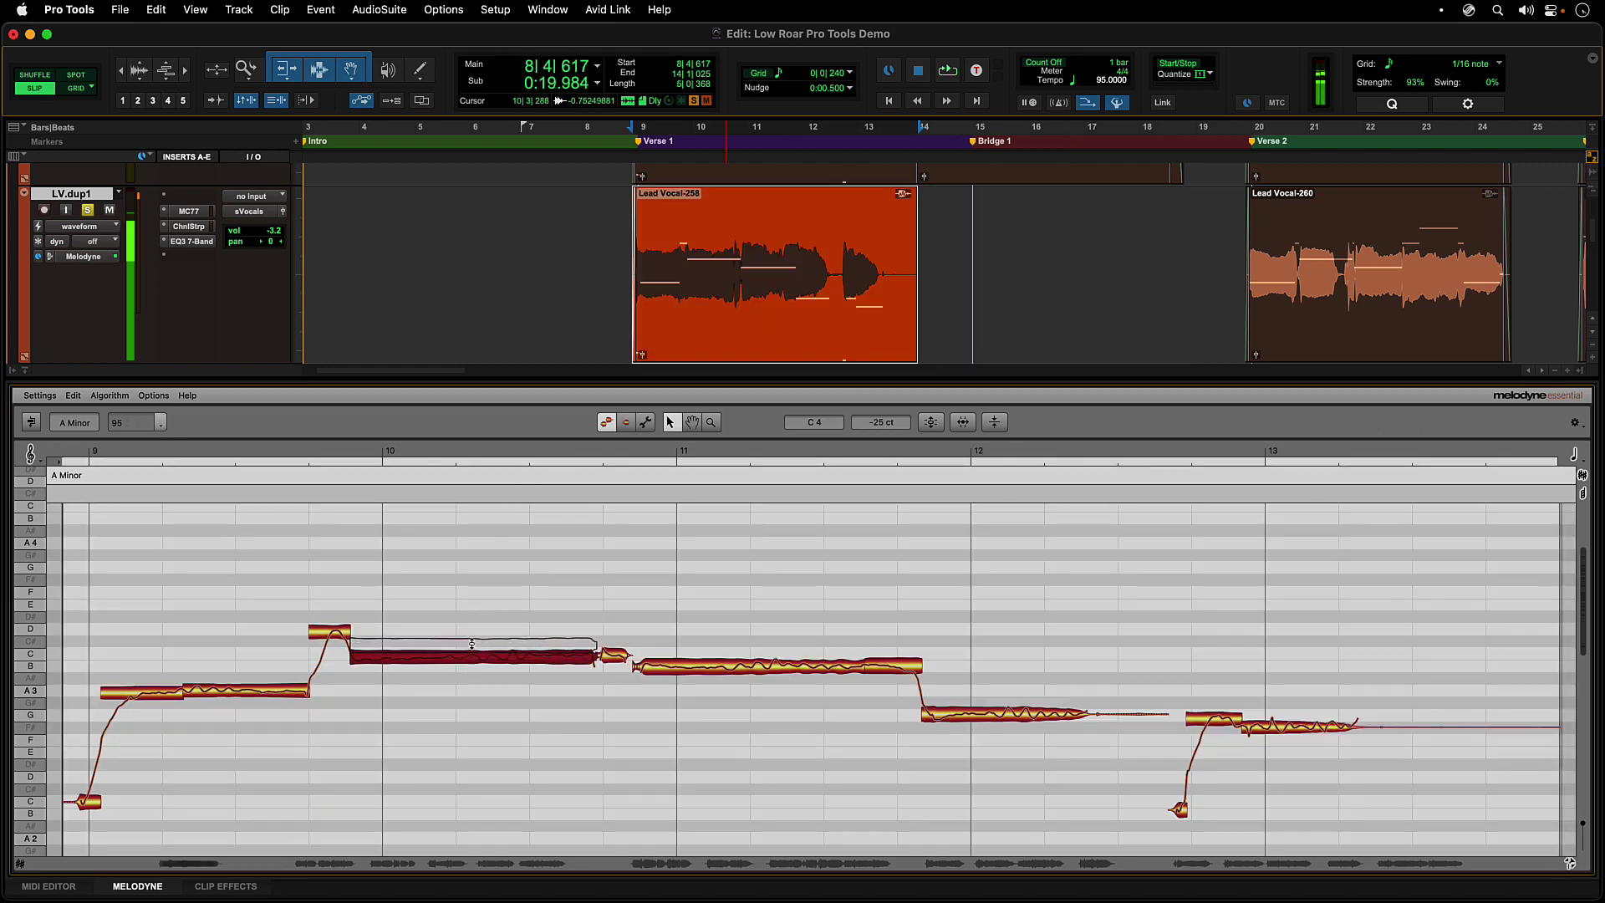
{"action": "left_click_drag", "start_coordinate": [469, 666], "coordinate": [469, 643]}
{"action": "left_click", "coordinate": [615, 661]}
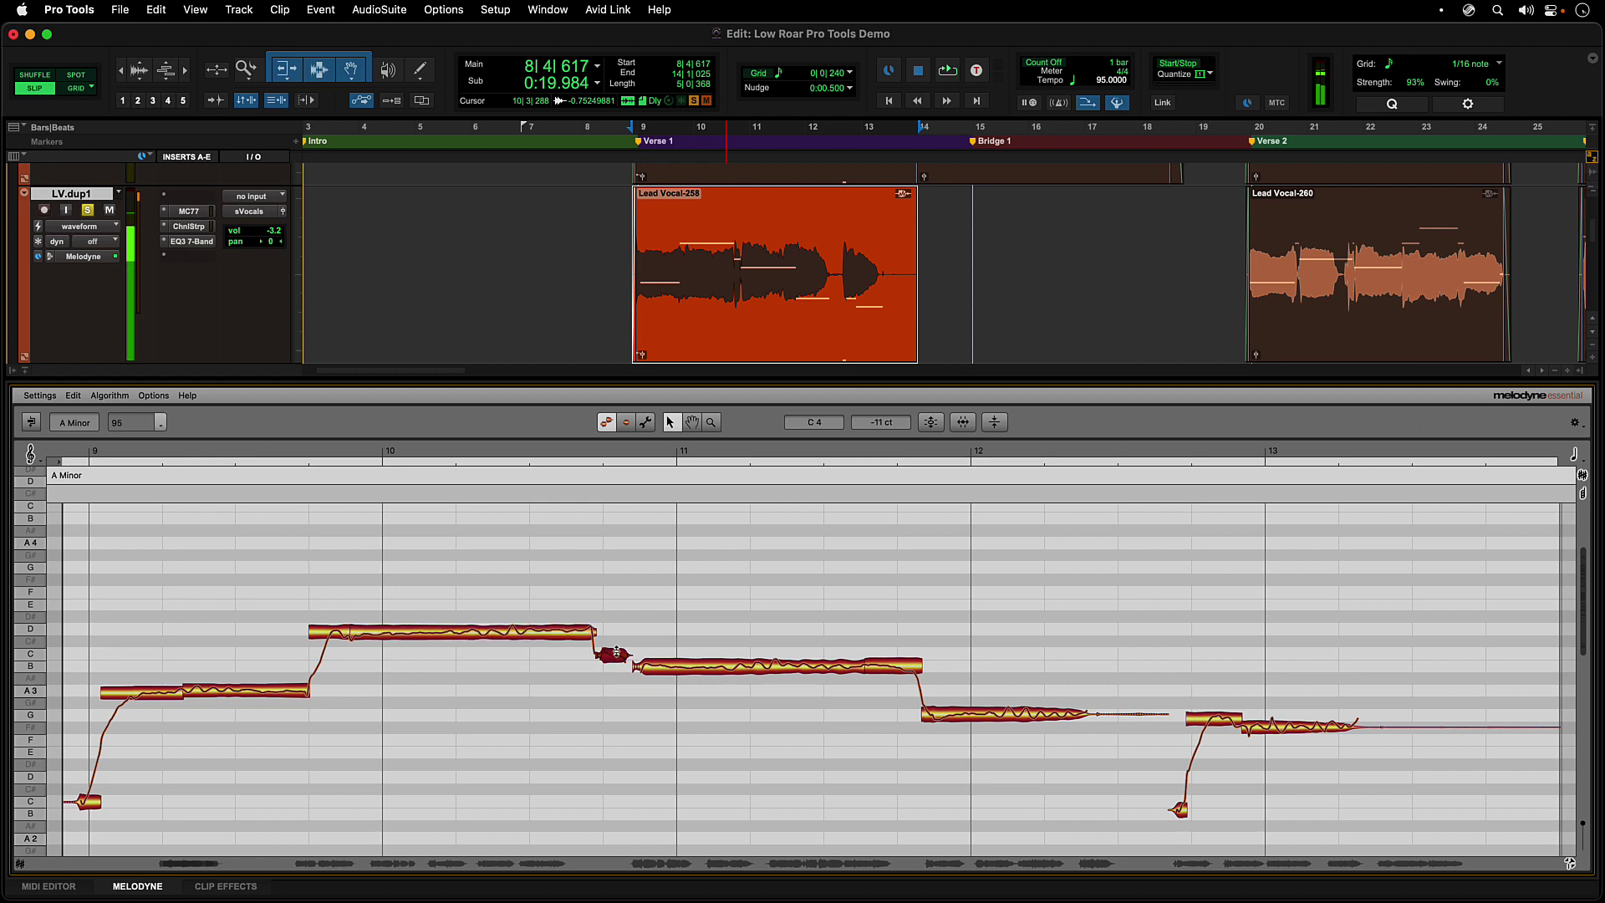
{"action": "left_click_drag", "start_coordinate": [614, 661], "coordinate": [617, 635]}
{"action": "left_click_drag", "start_coordinate": [727, 675], "coordinate": [728, 639]}
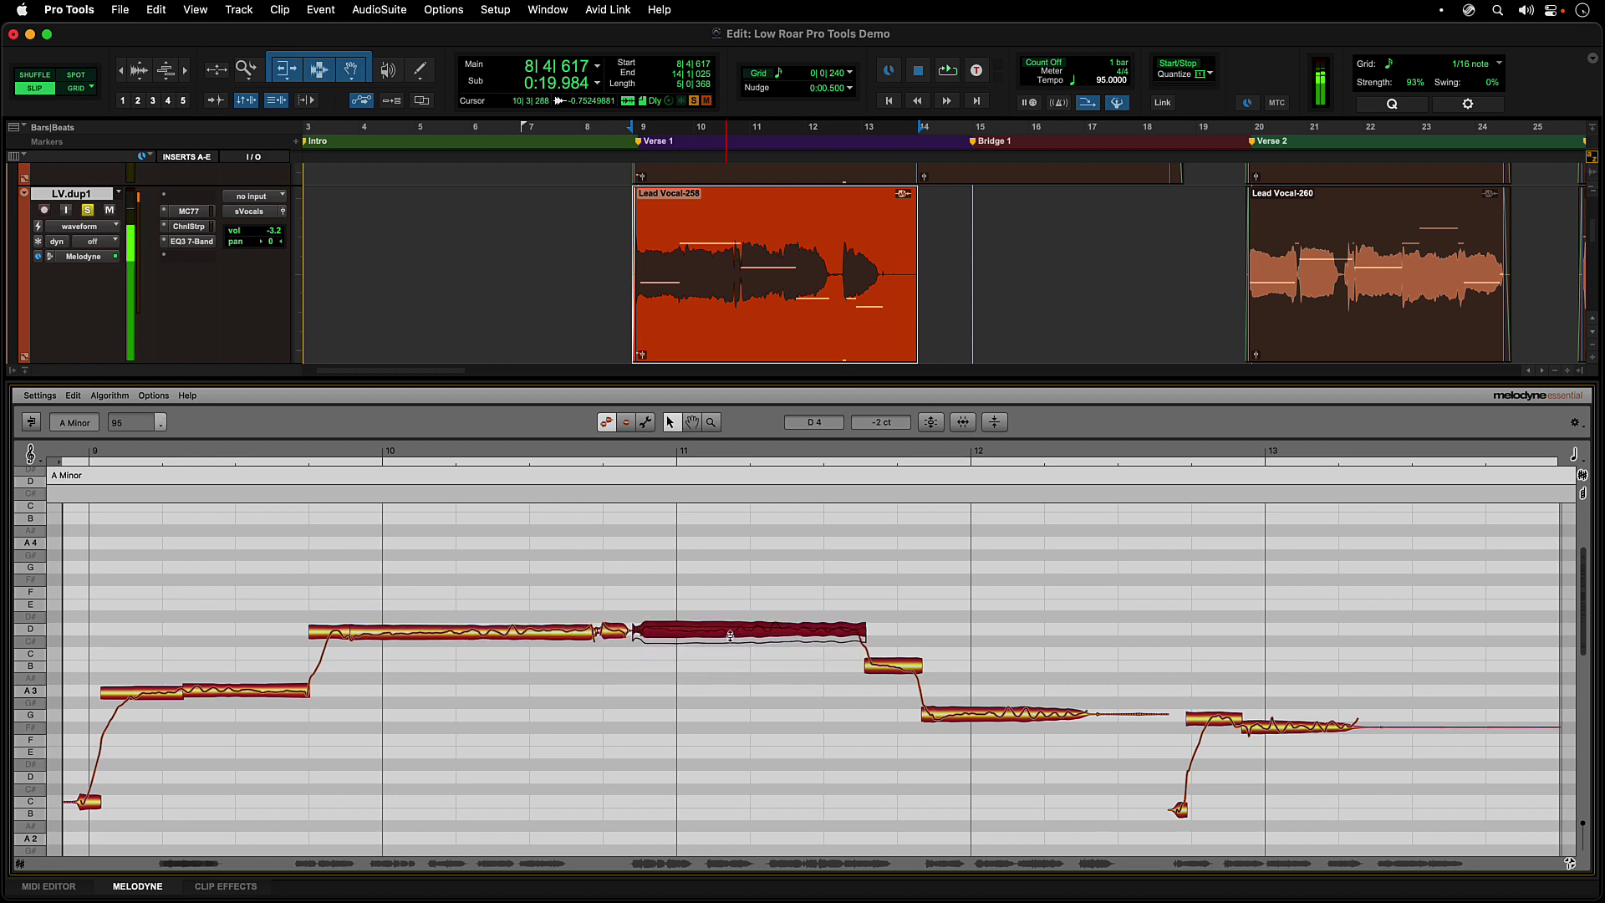
{"action": "left_click", "coordinate": [891, 669]}
{"action": "left_click_drag", "start_coordinate": [890, 669], "coordinate": [890, 634]}
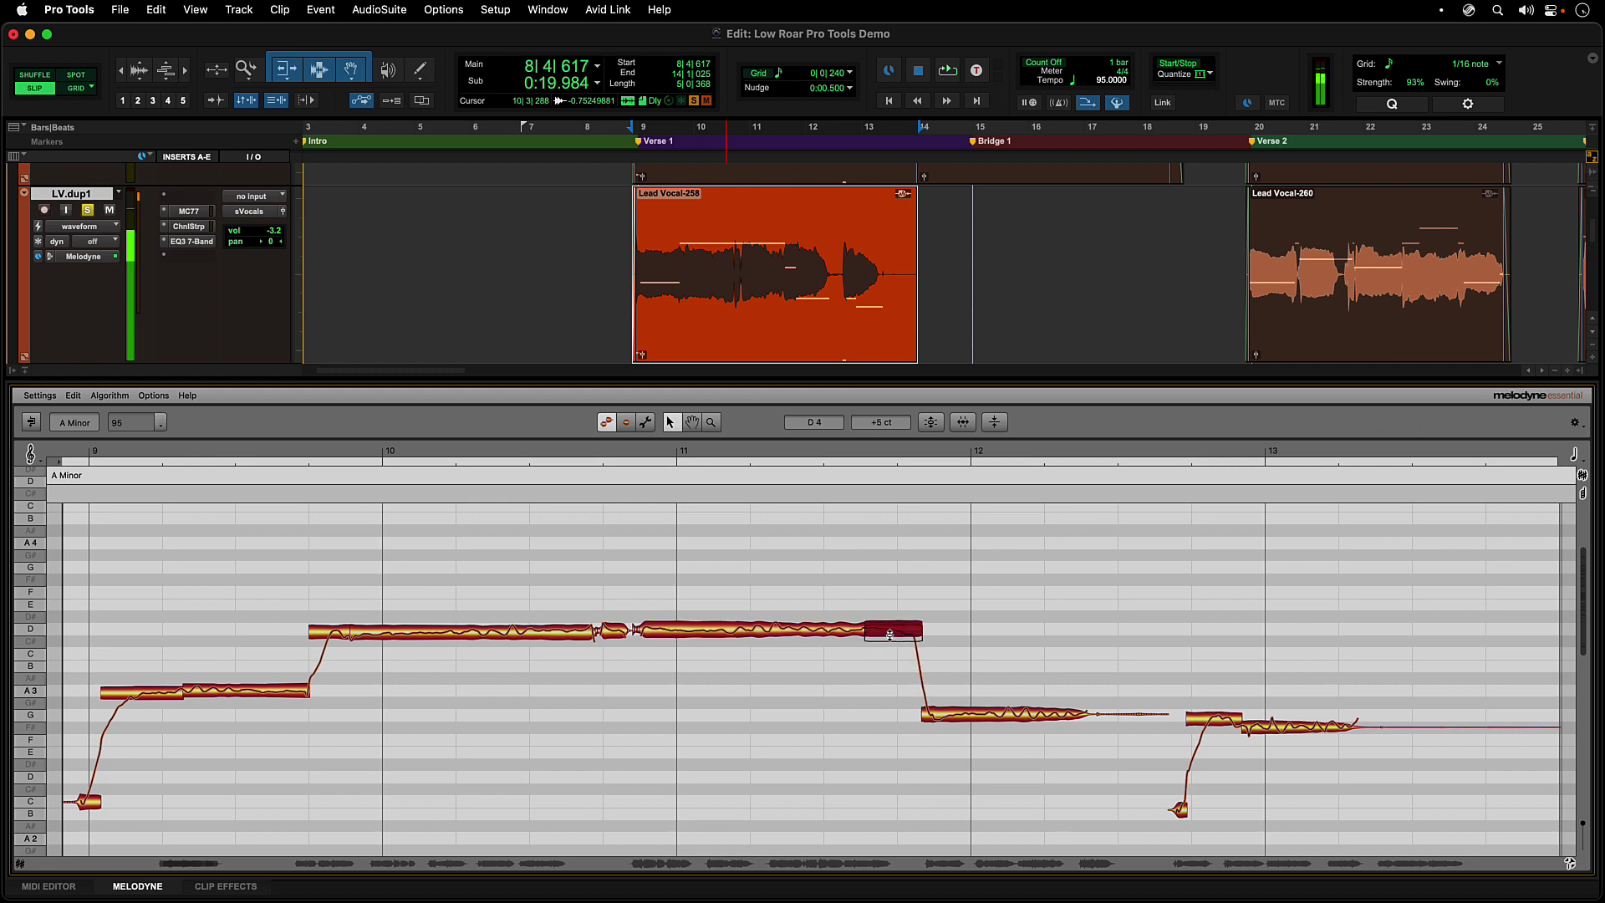
Raise the final G3 harmony notes to B3, B3 and A3, audition, then return to the original LV vocal.
{"action": "left_click", "coordinate": [965, 717]}
{"action": "left_click_drag", "start_coordinate": [965, 717], "coordinate": [966, 667]}
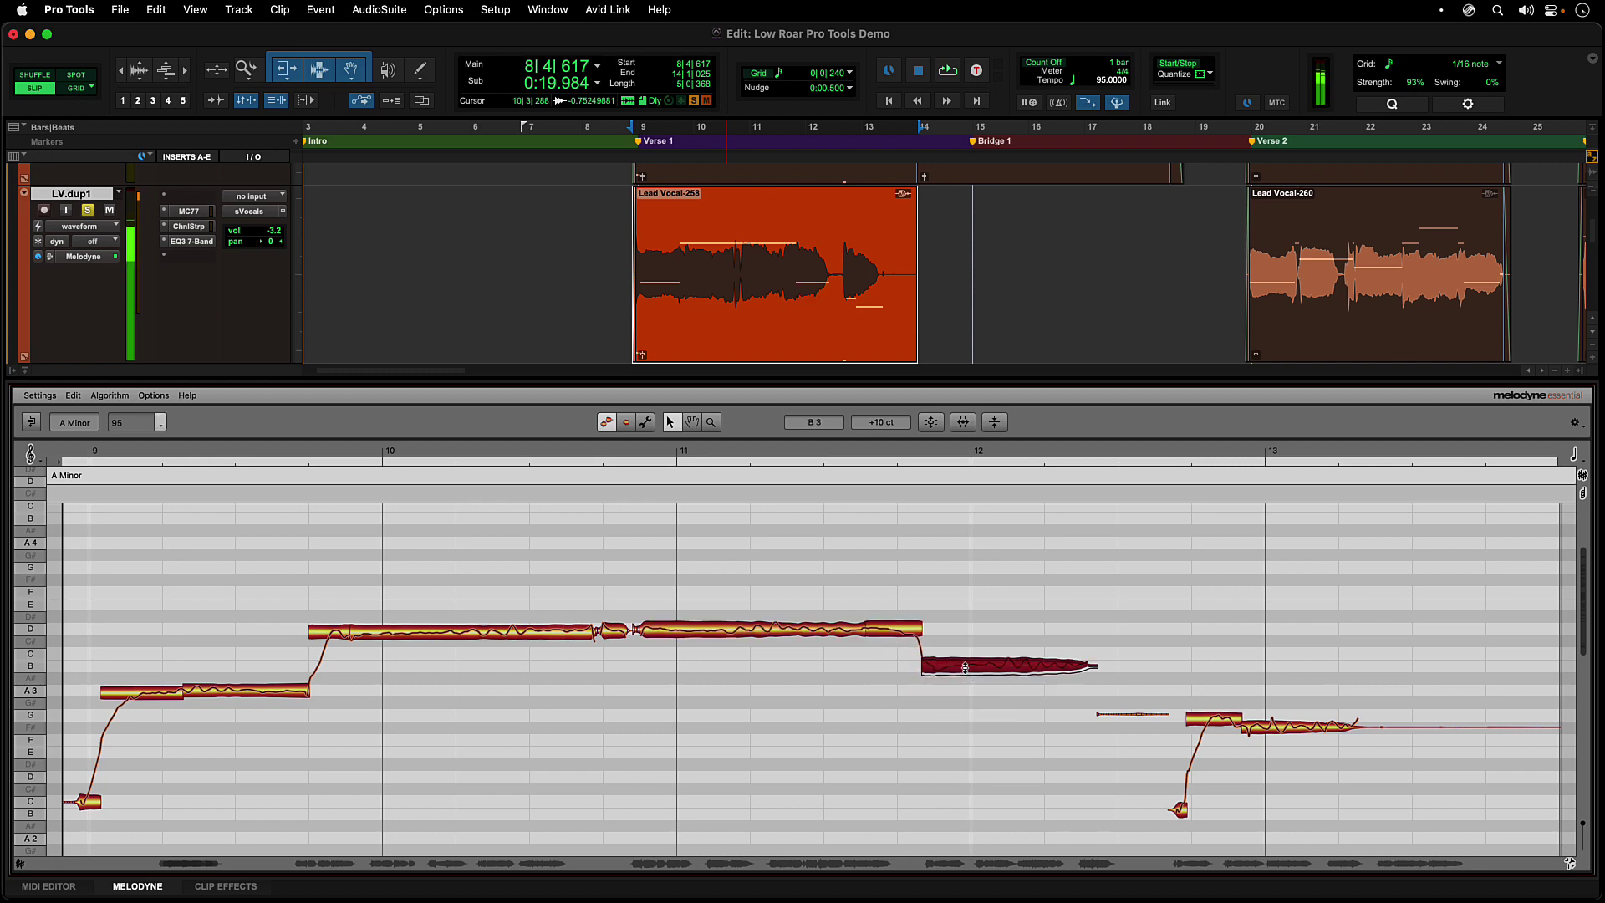
{"action": "left_click", "coordinate": [1215, 724]}
{"action": "left_click_drag", "start_coordinate": [1215, 724], "coordinate": [1211, 677]}
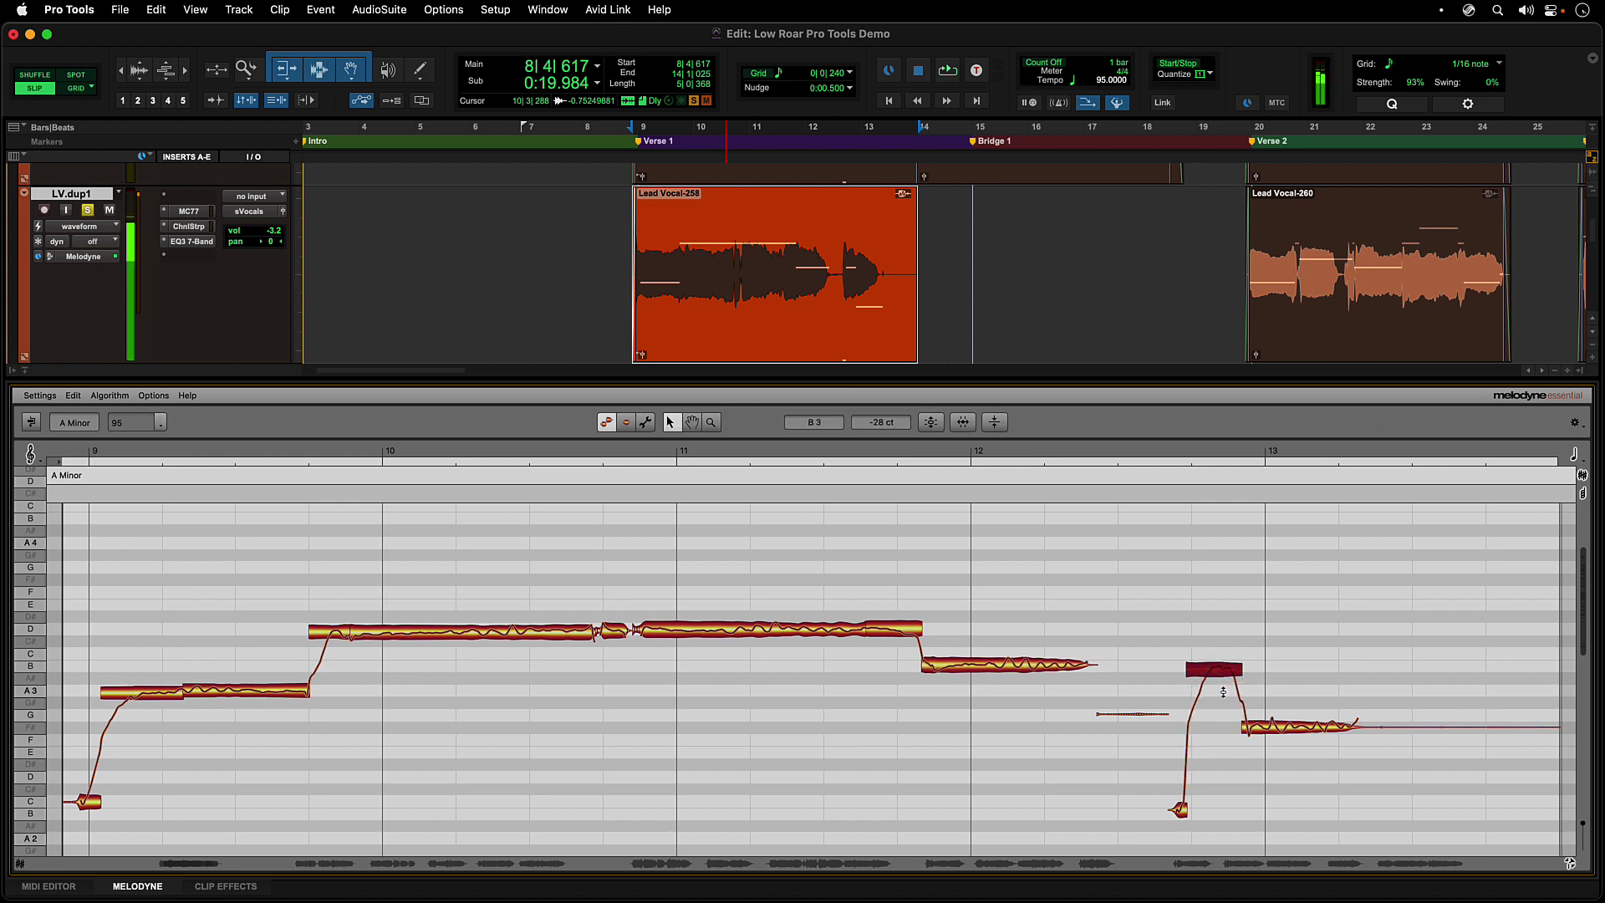
{"action": "left_click", "coordinate": [1271, 730]}
{"action": "left_click_drag", "start_coordinate": [1271, 730], "coordinate": [1271, 688]}
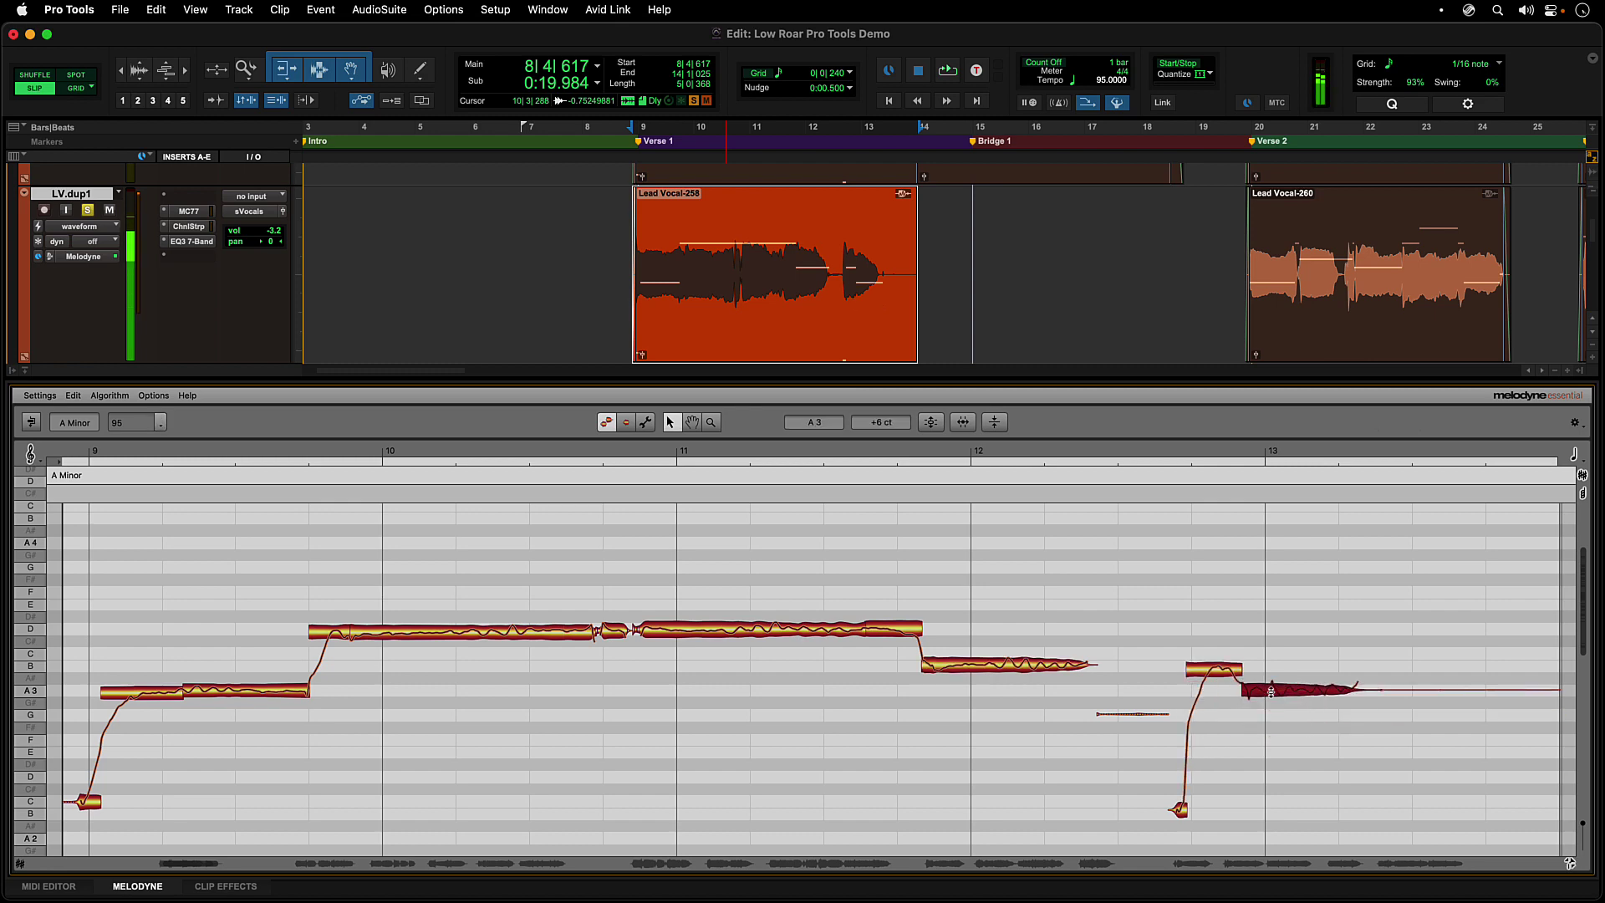
{"action": "key", "text": "space"}
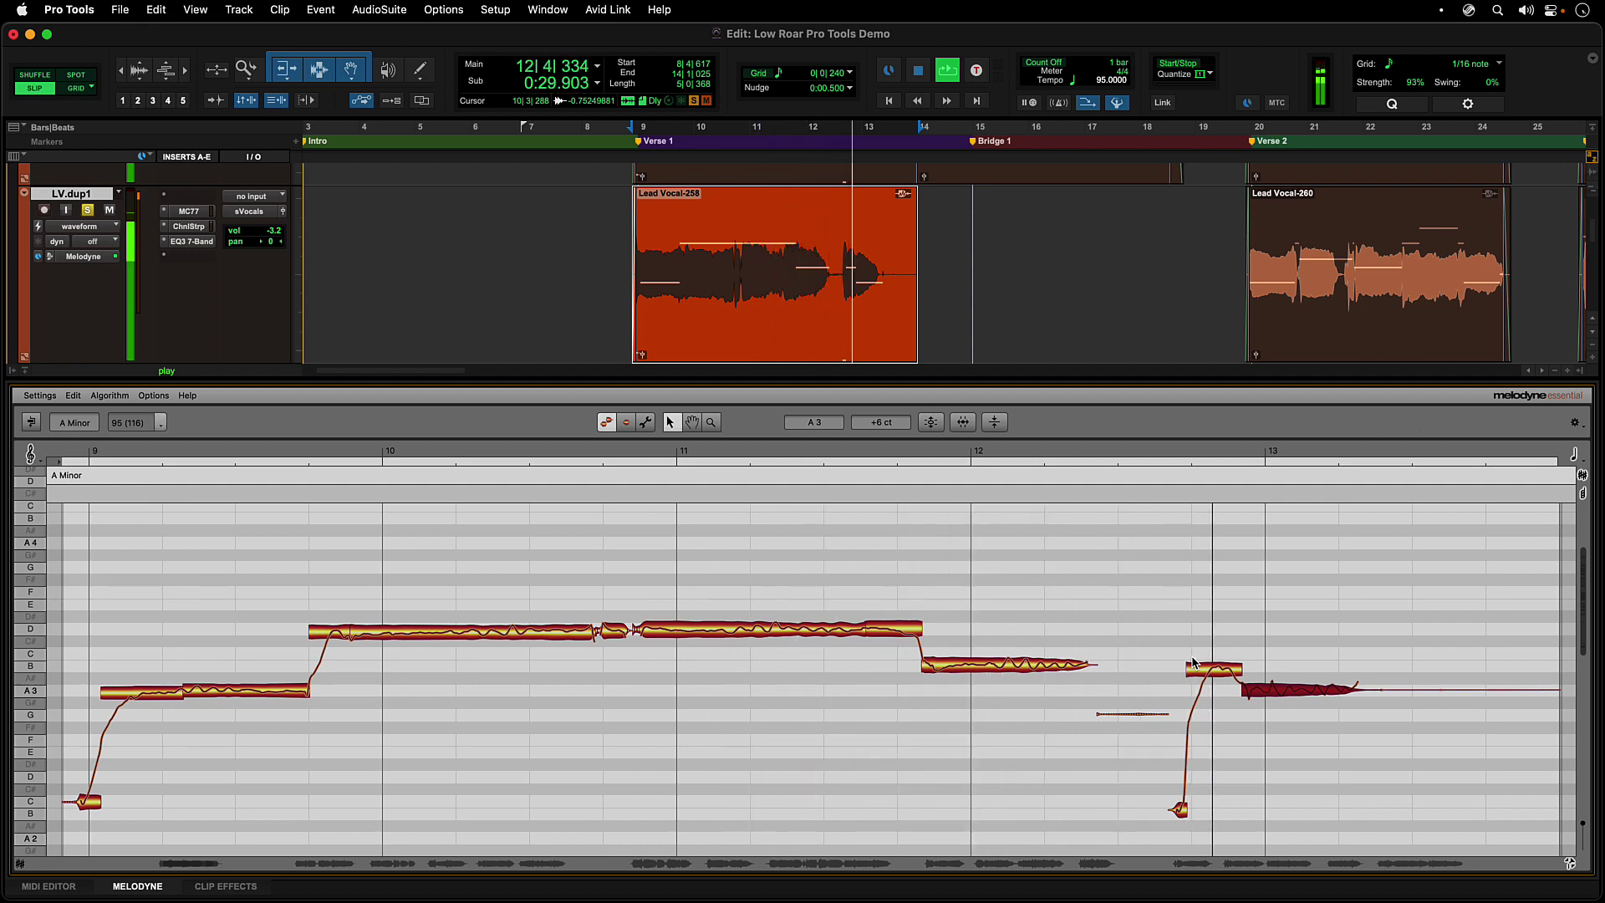
{"action": "key", "text": "space"}
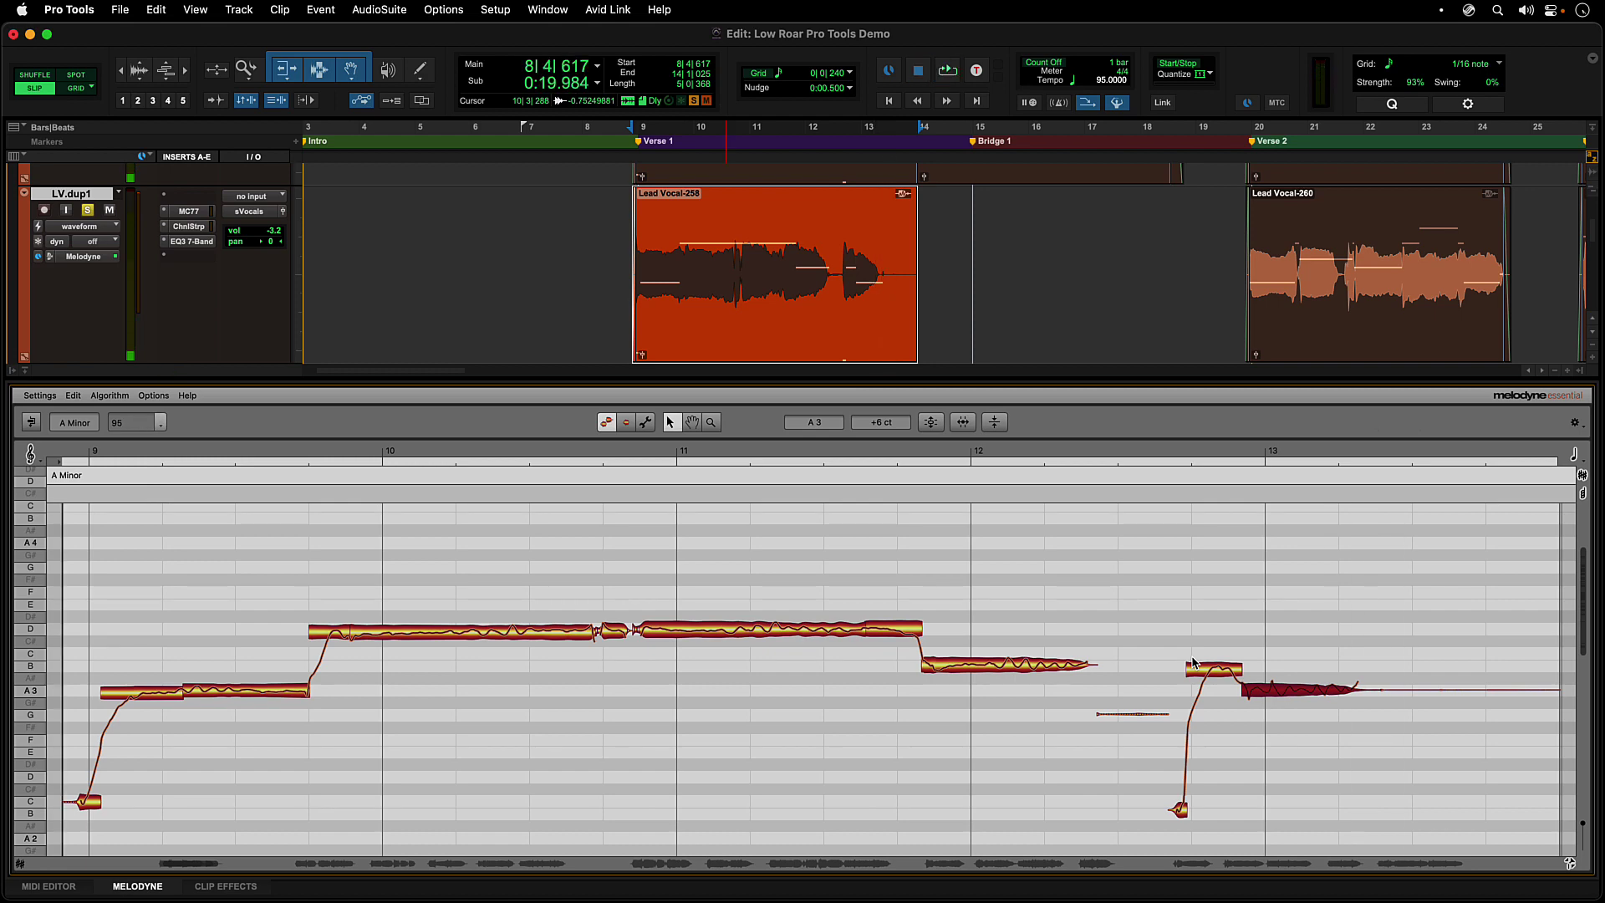
{"action": "key", "text": "super+z"}
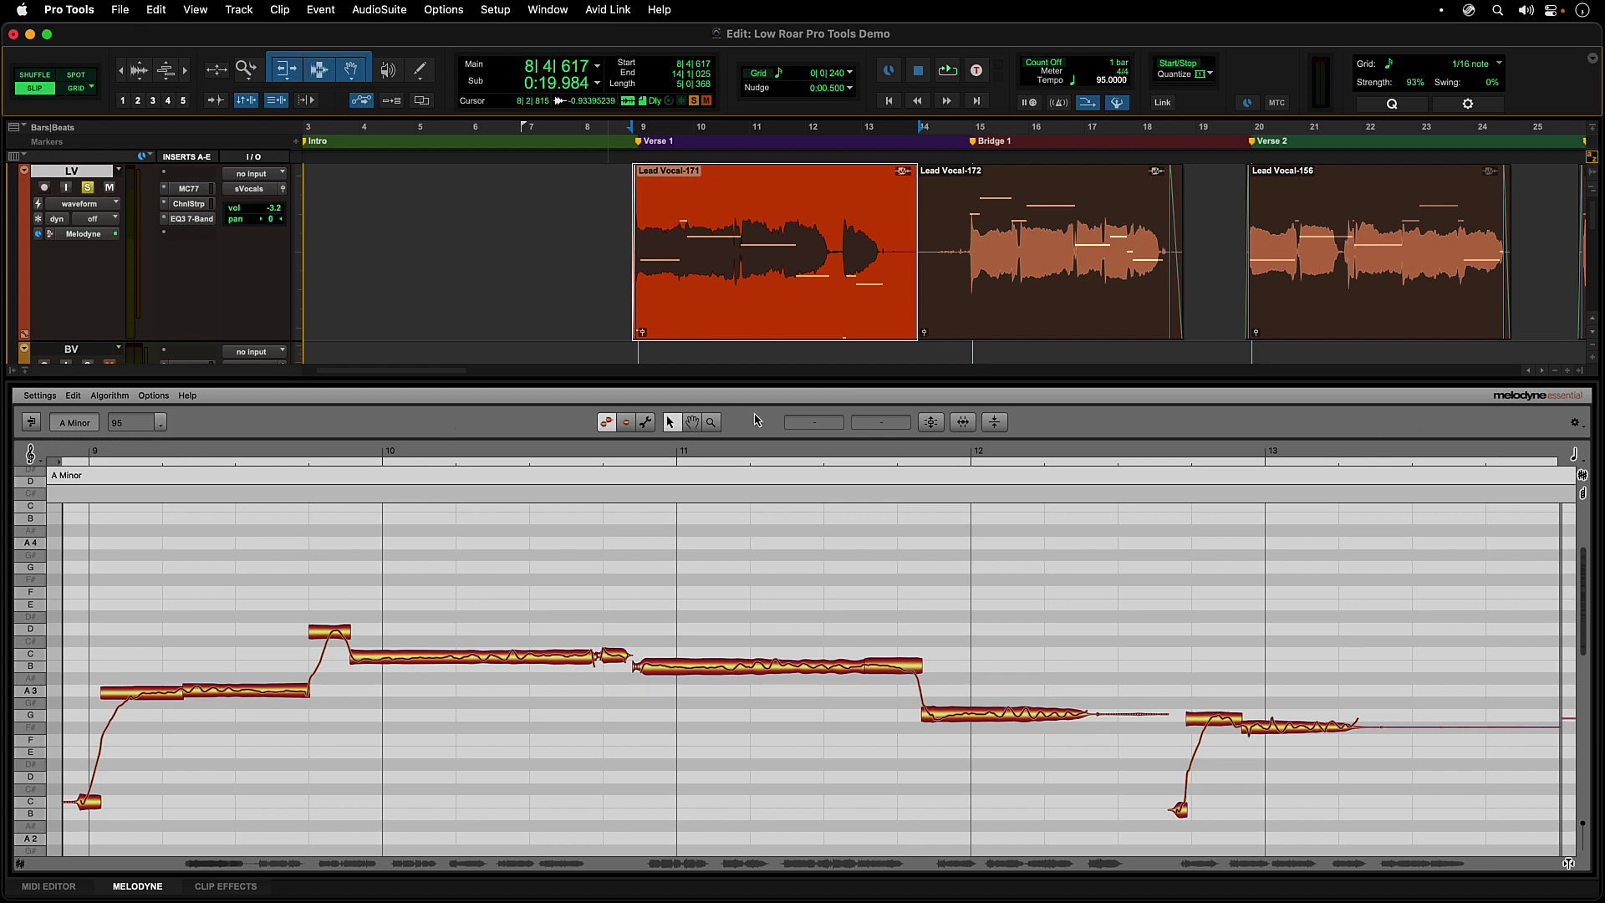
Preview Quantize Time at higher intensity, then cancel without applying it.
{"action": "left_click", "coordinate": [961, 423]}
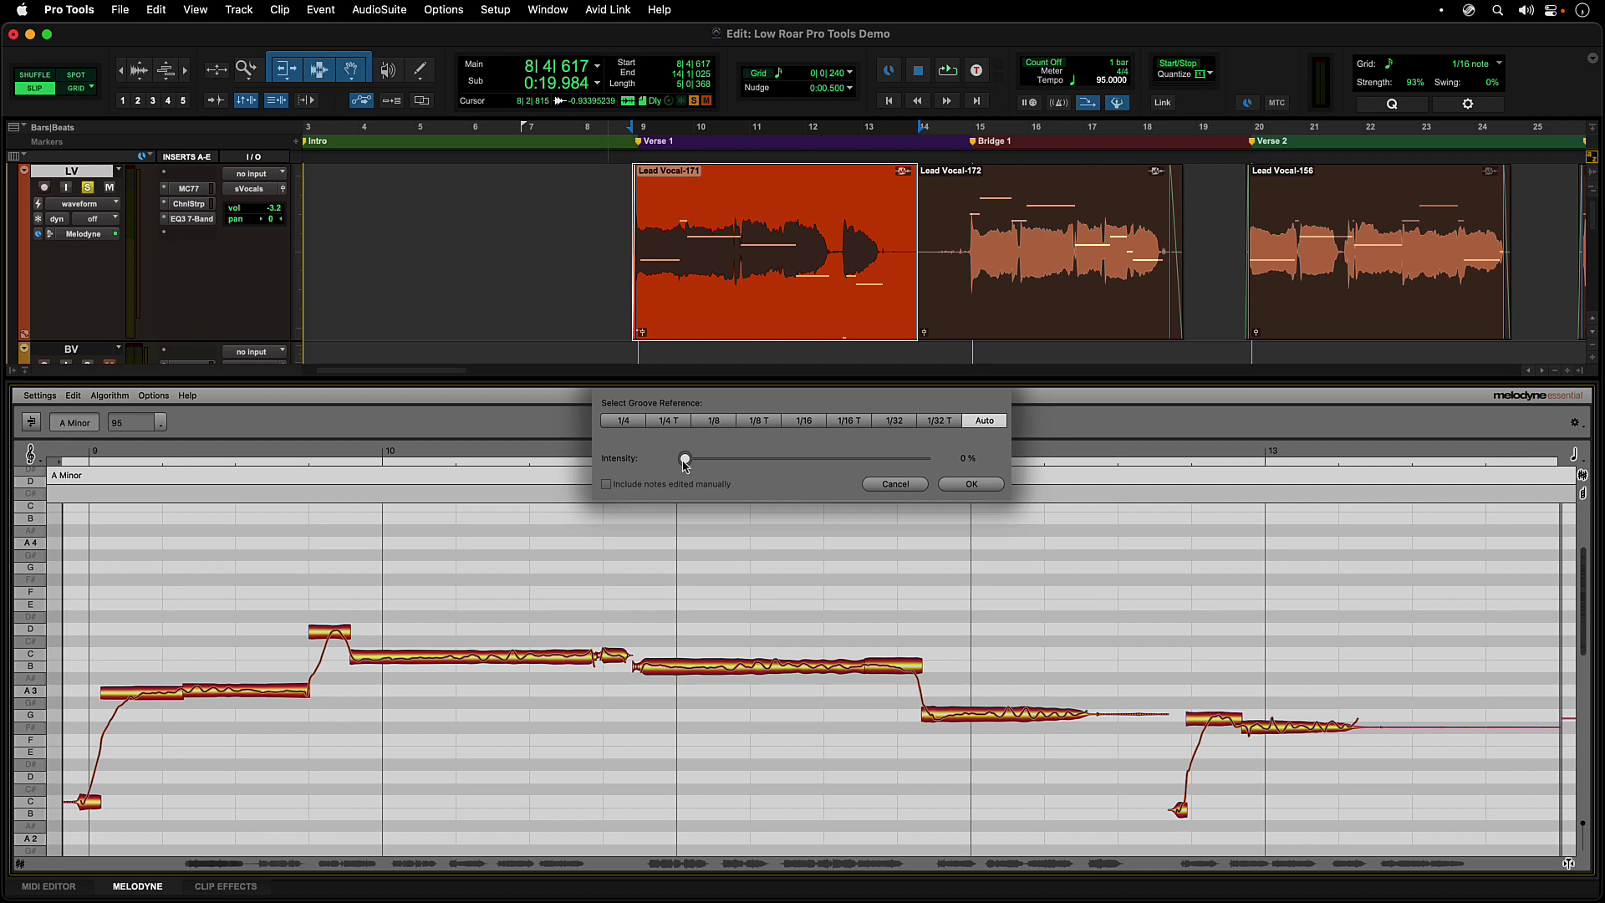
{"action": "left_click_drag", "start_coordinate": [690, 460], "coordinate": [824, 462]}
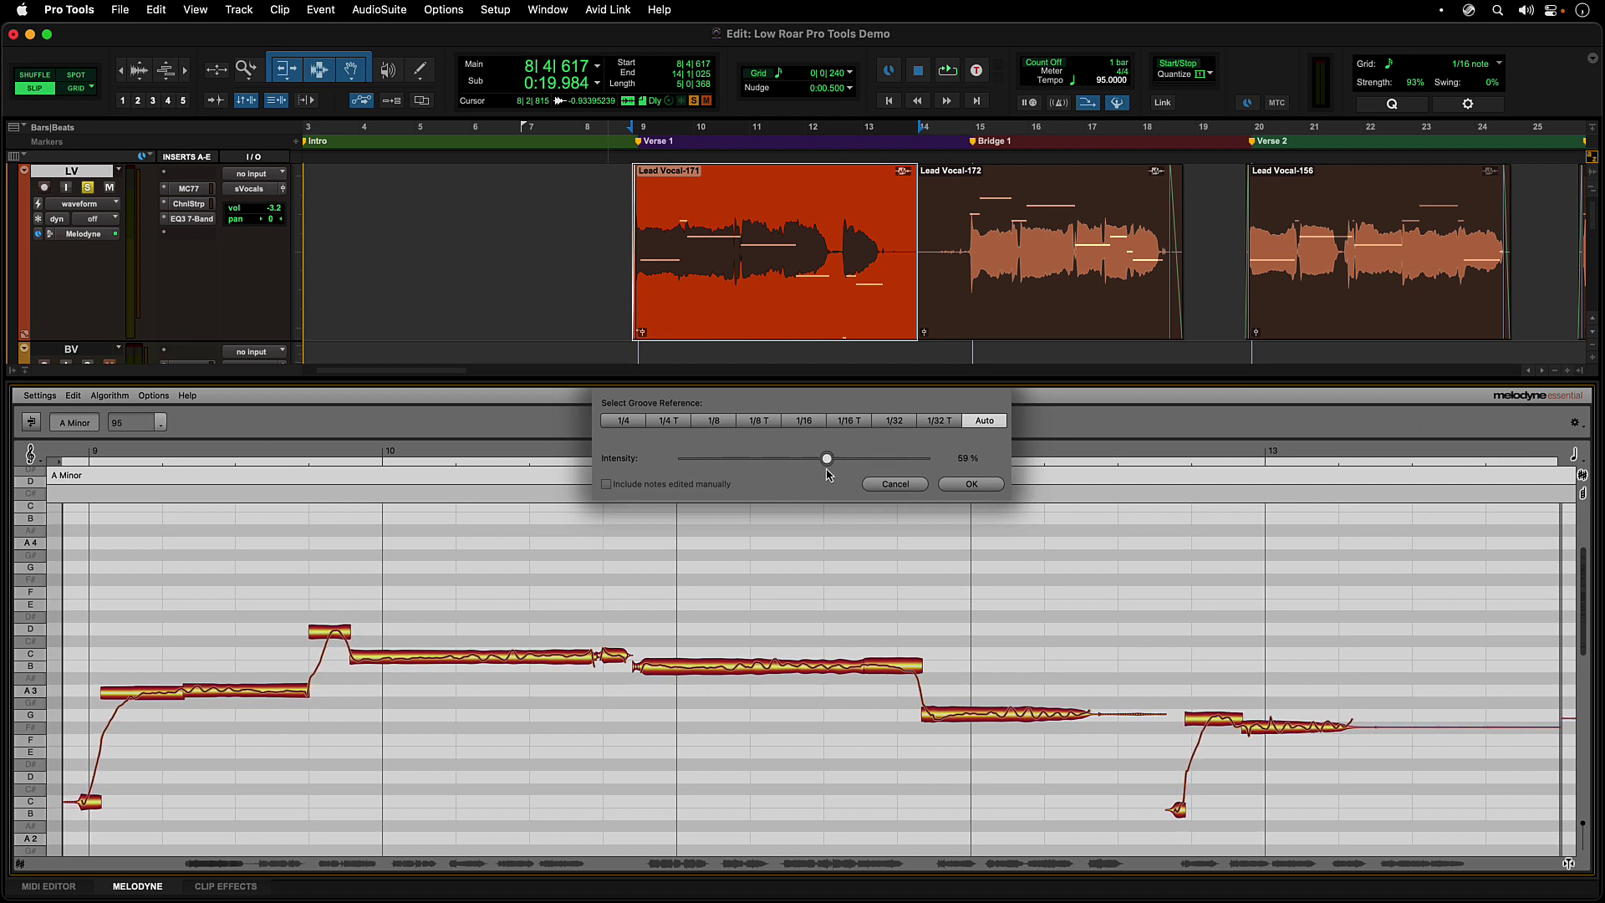
{"action": "left_click", "coordinate": [908, 484]}
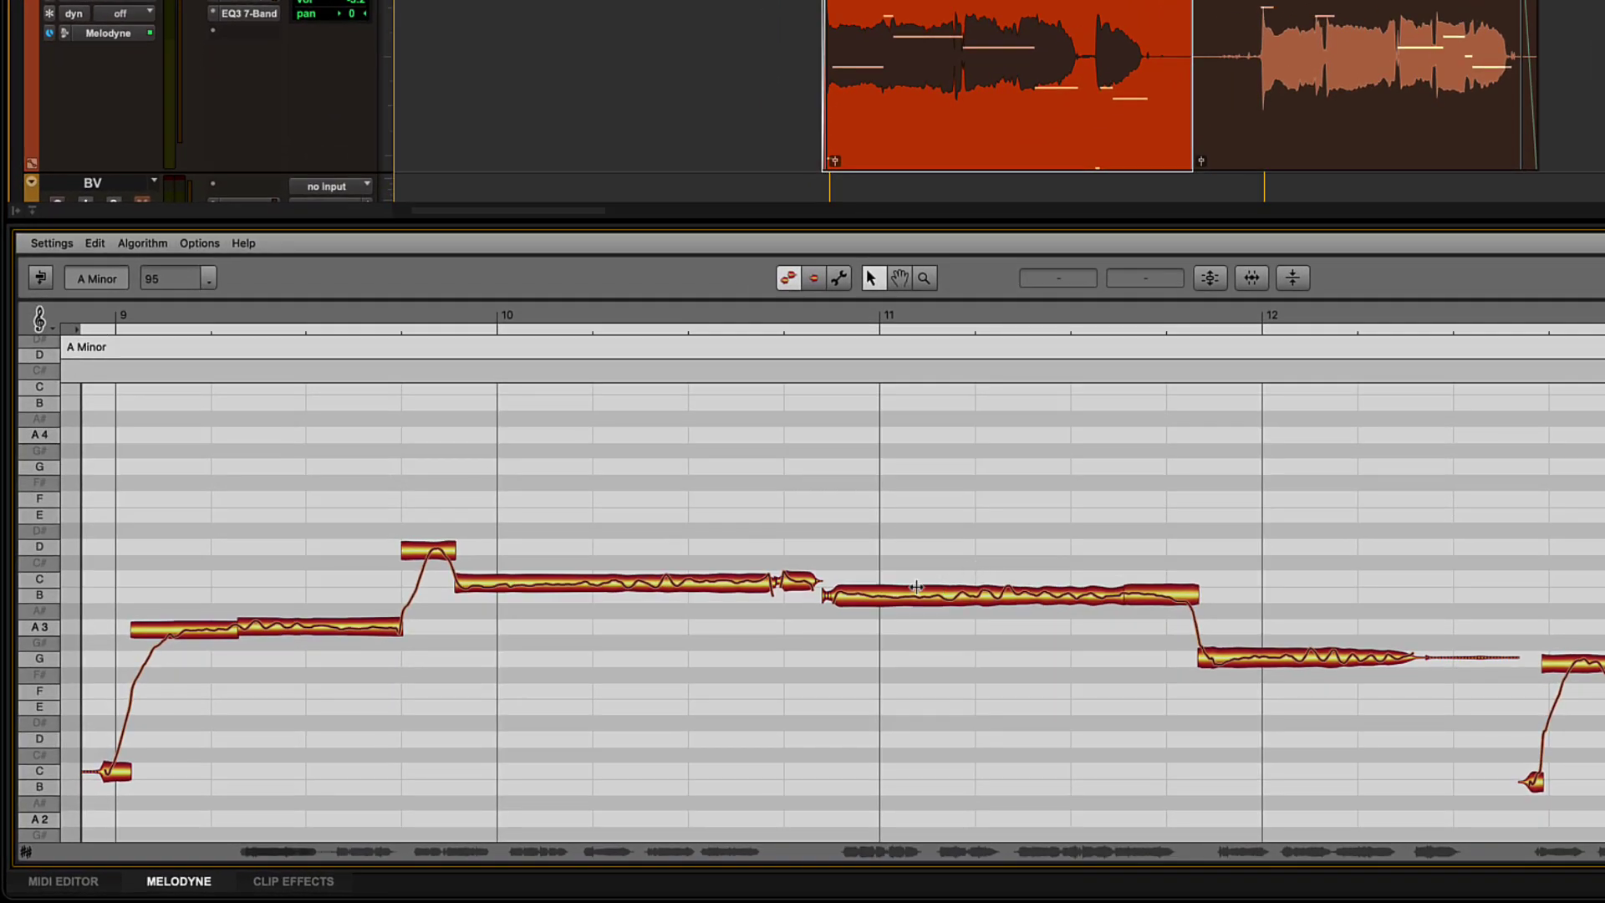
Push the B3 note's start and the bar-12 G3 note's start later so B3 holds longer.
{"action": "left_click", "coordinate": [917, 602]}
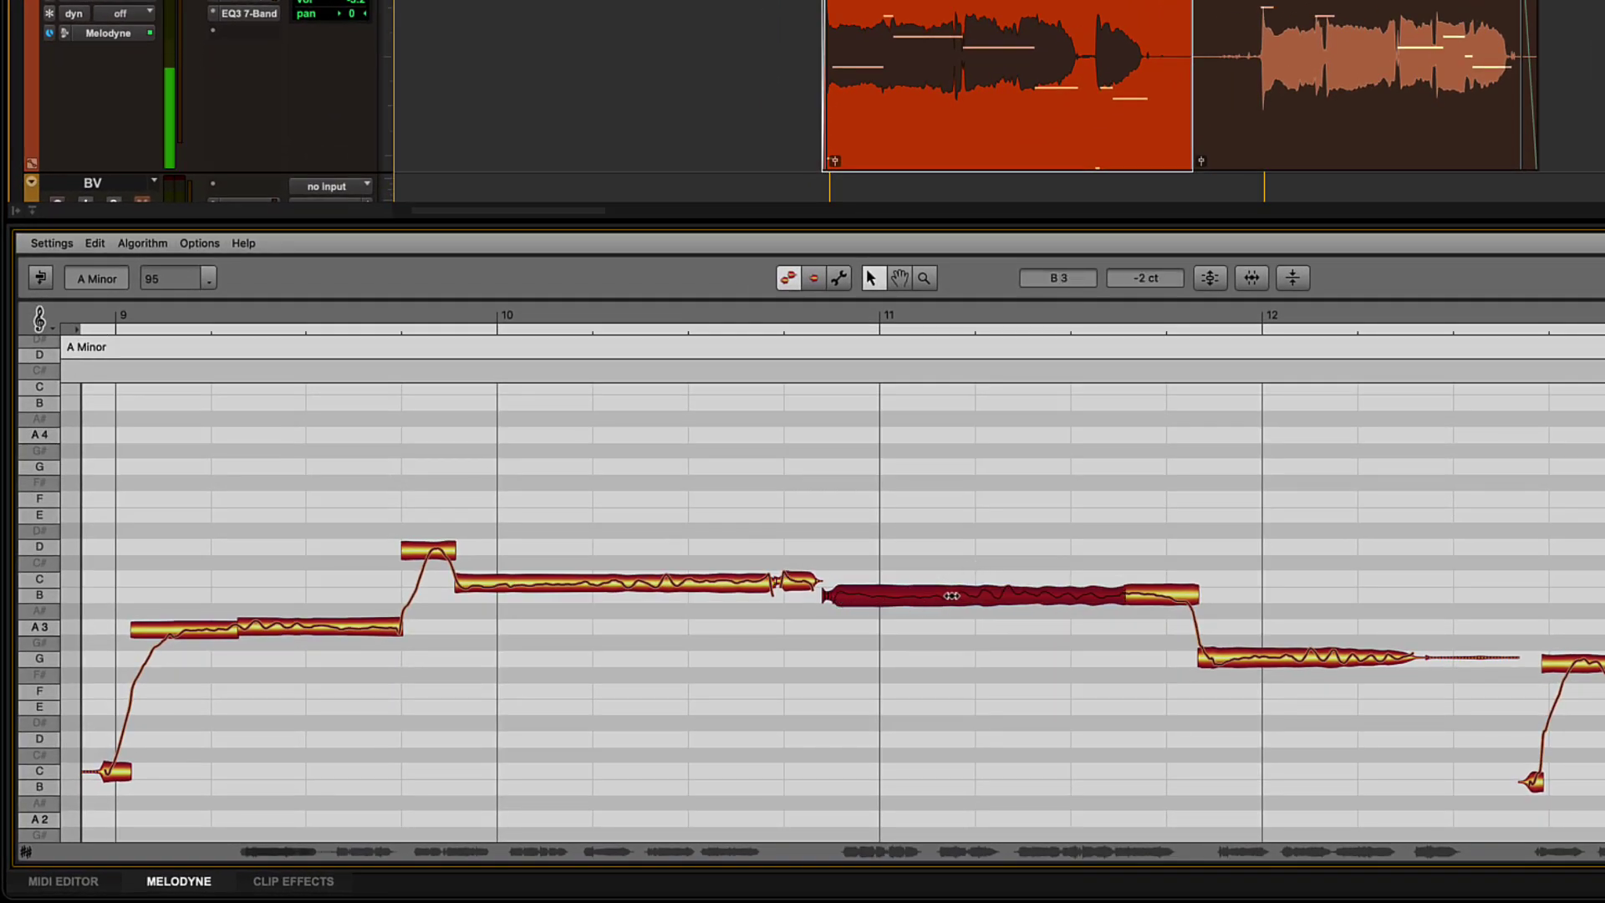
{"action": "mouse_move", "coordinate": [955, 595]}
{"action": "left_mouse_down"}
{"action": "mouse_move", "coordinate": [999, 595]}
{"action": "mouse_move", "coordinate": [941, 597]}
{"action": "left_mouse_up"}
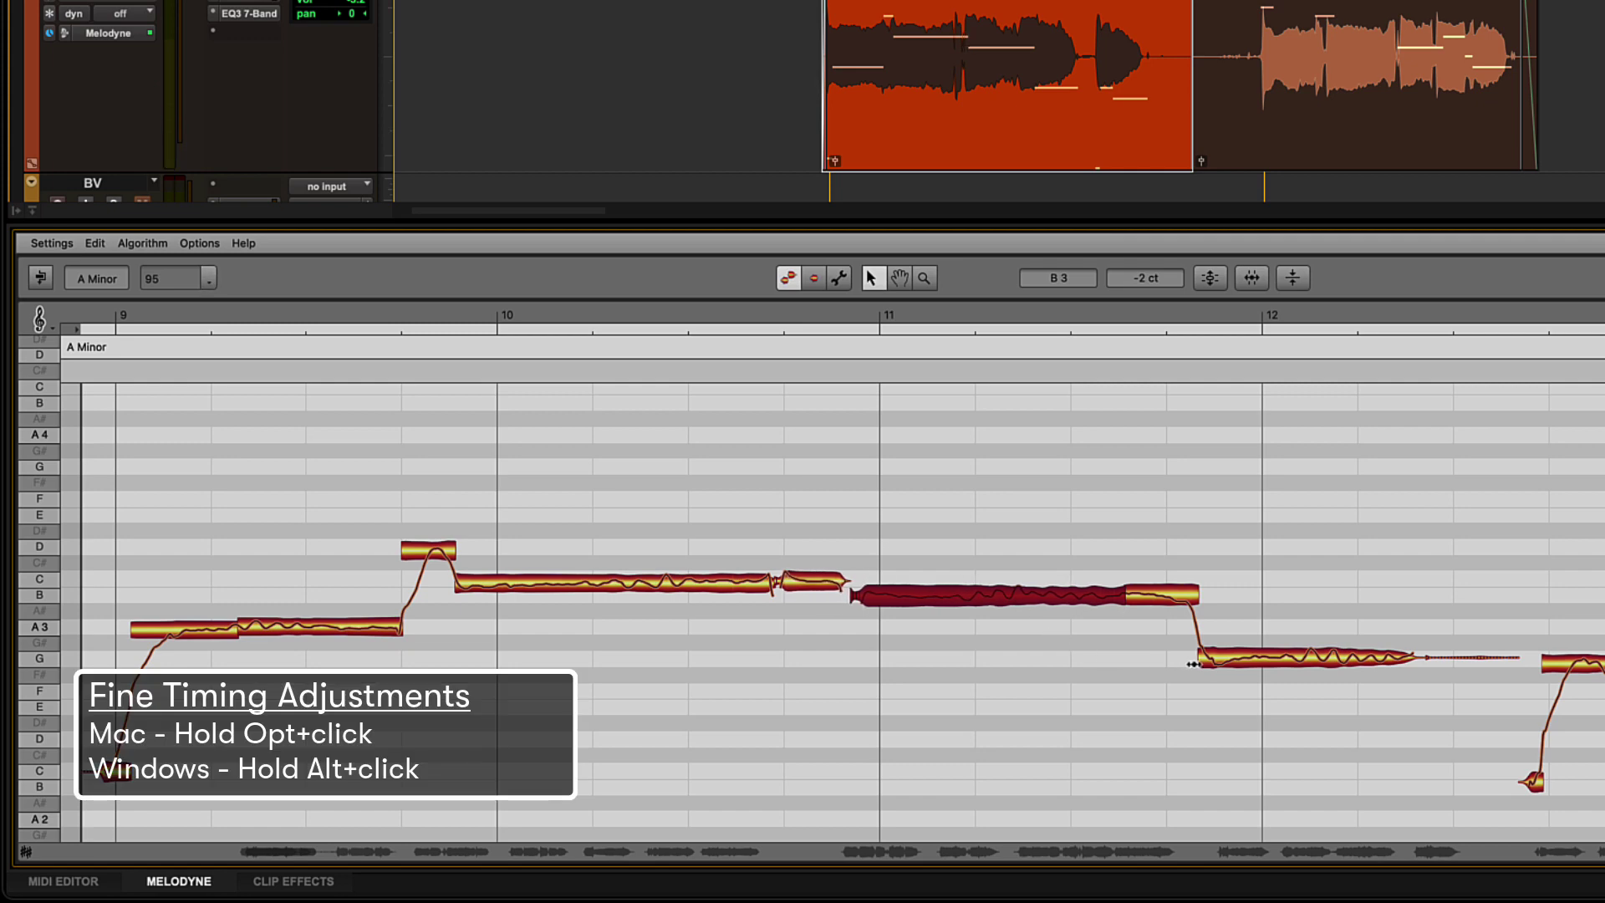
{"action": "mouse_move", "coordinate": [1193, 662]}
{"action": "left_mouse_down"}
{"action": "mouse_move", "coordinate": [1254, 661]}
{"action": "mouse_move", "coordinate": [1204, 669]}
{"action": "left_mouse_up"}
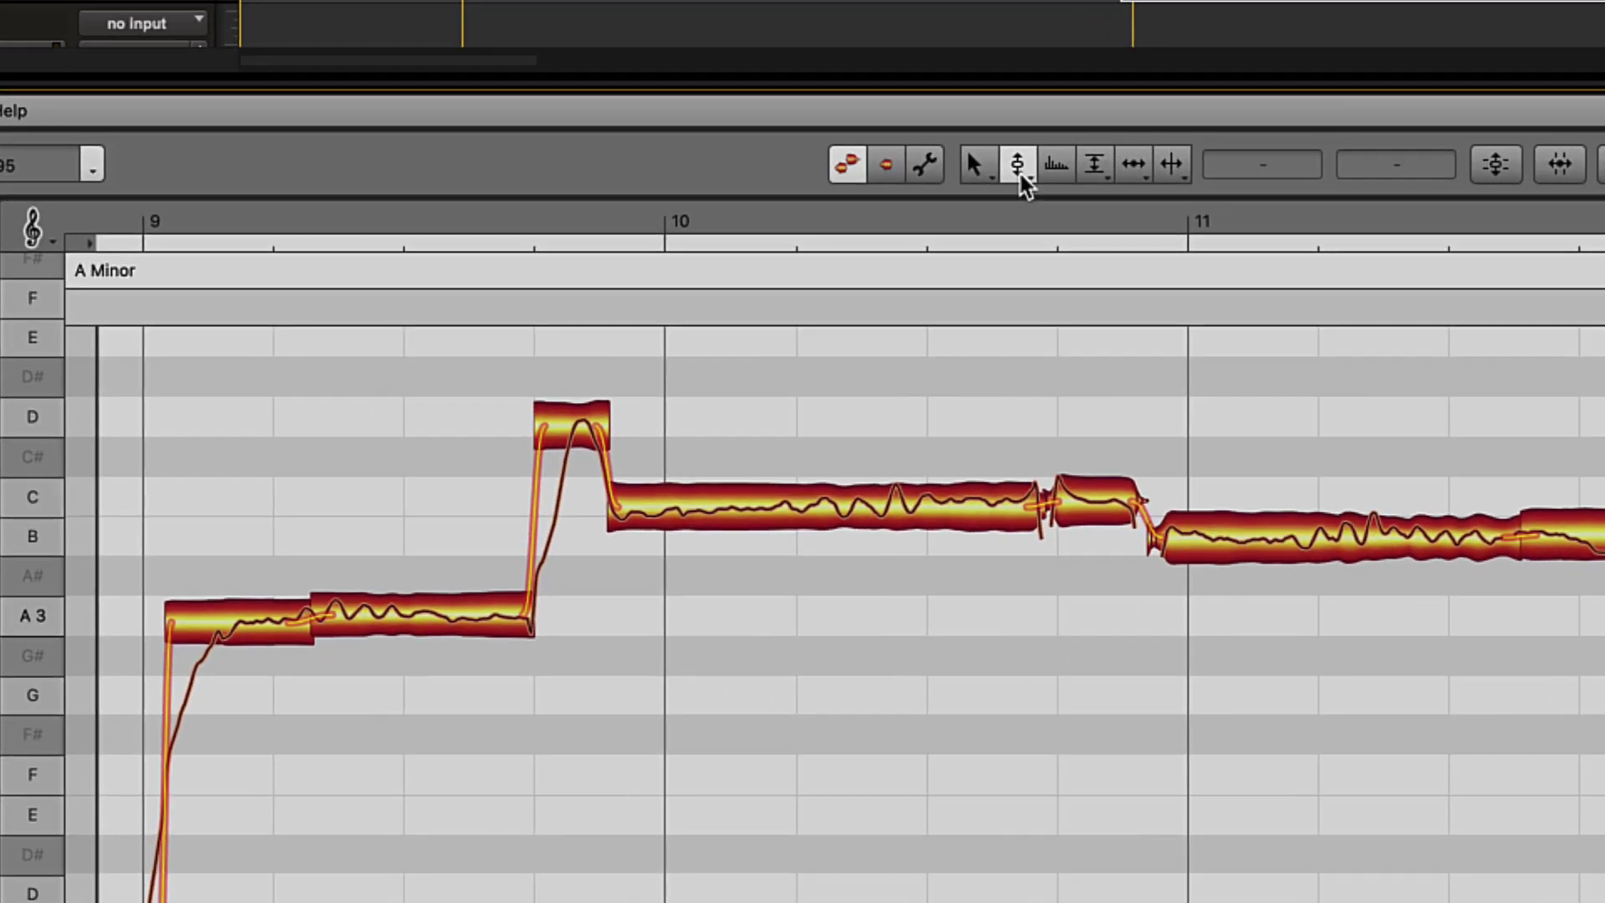
With the Pitch Tool, reshape the second A3 note so its rise into D is more gradual.
{"action": "left_click", "coordinate": [1018, 167]}
{"action": "left_click", "coordinate": [519, 592]}
{"action": "left_click_drag", "start_coordinate": [519, 592], "coordinate": [470, 494]}
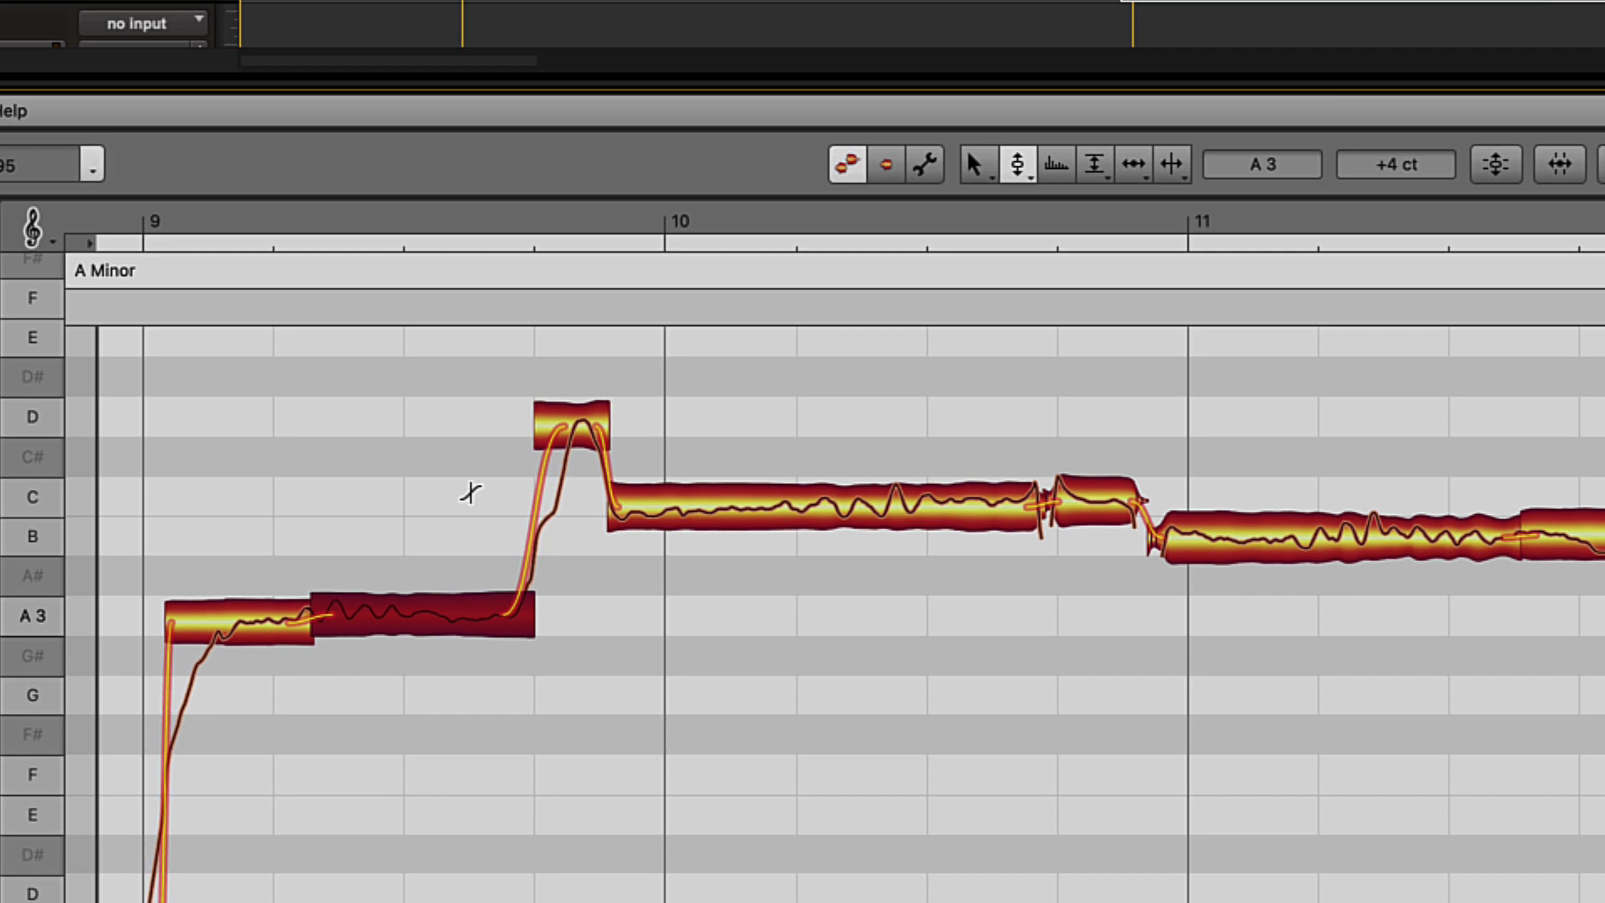
{"action": "left_click", "coordinate": [468, 493]}
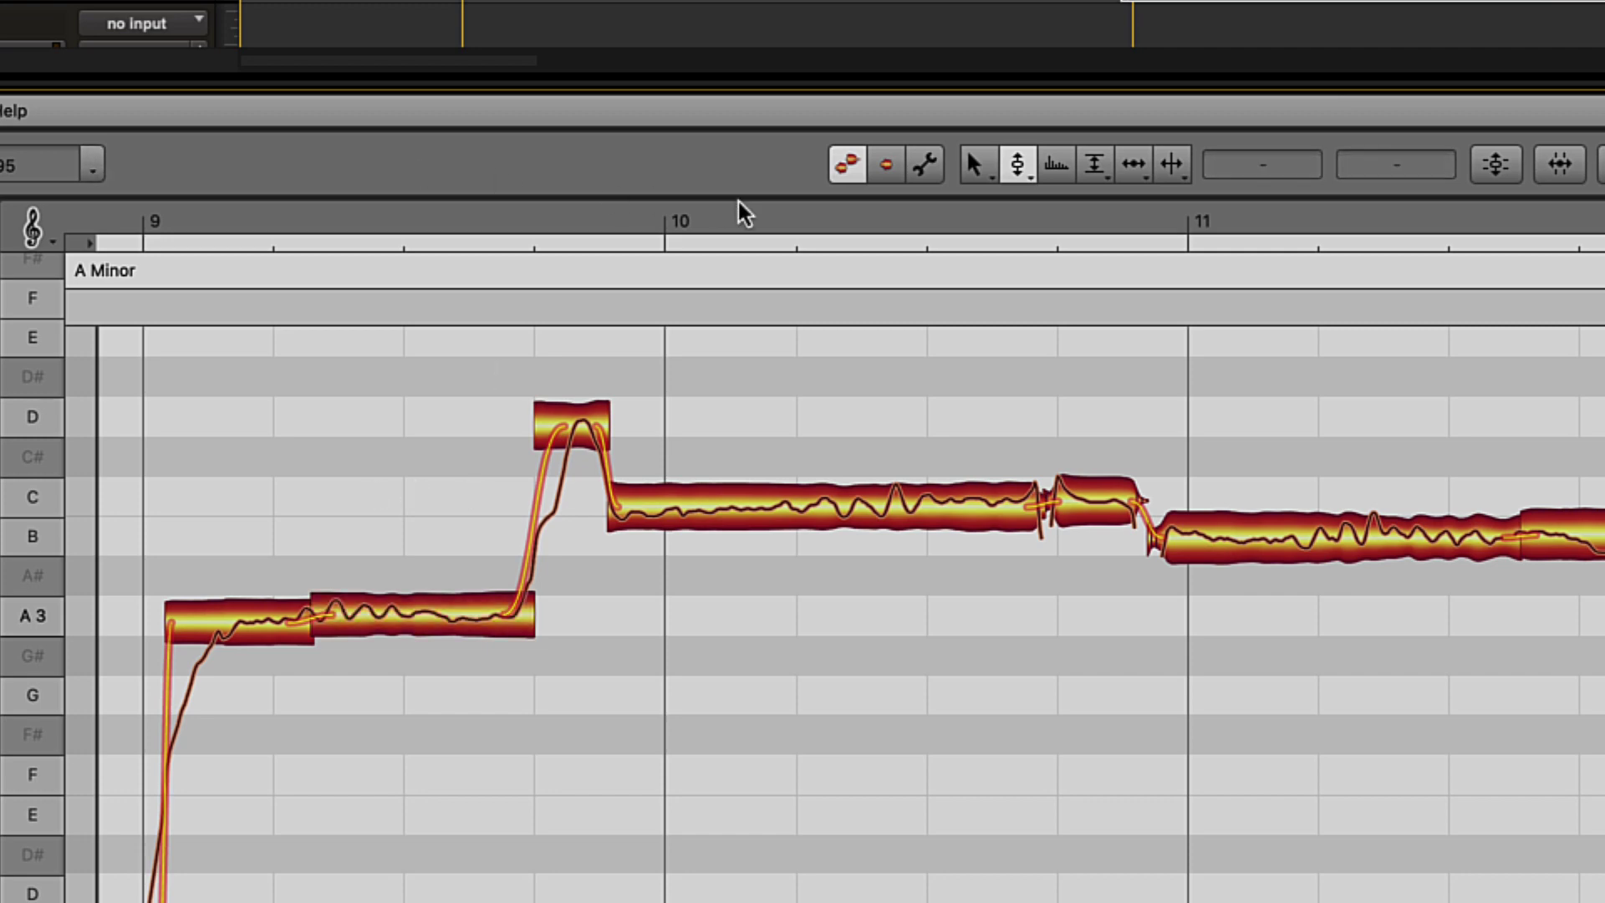
With the Pitch Drift Tool, flatten the long C note's pitch drift to 1%.
{"action": "left_click", "coordinate": [1029, 179]}
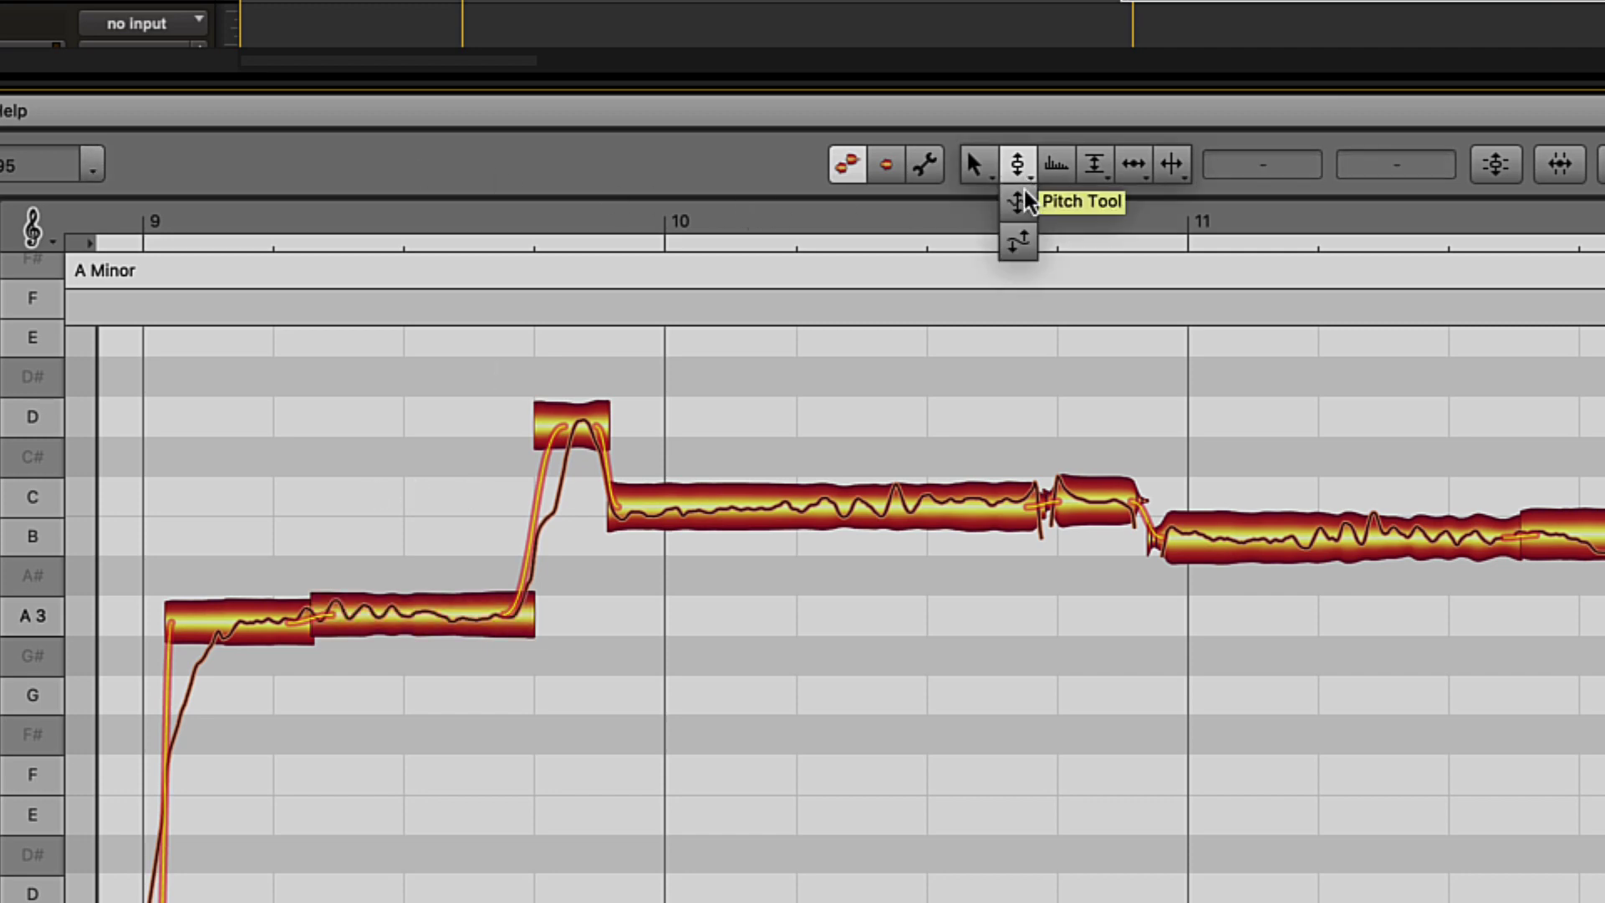
{"action": "left_click", "coordinate": [1016, 251]}
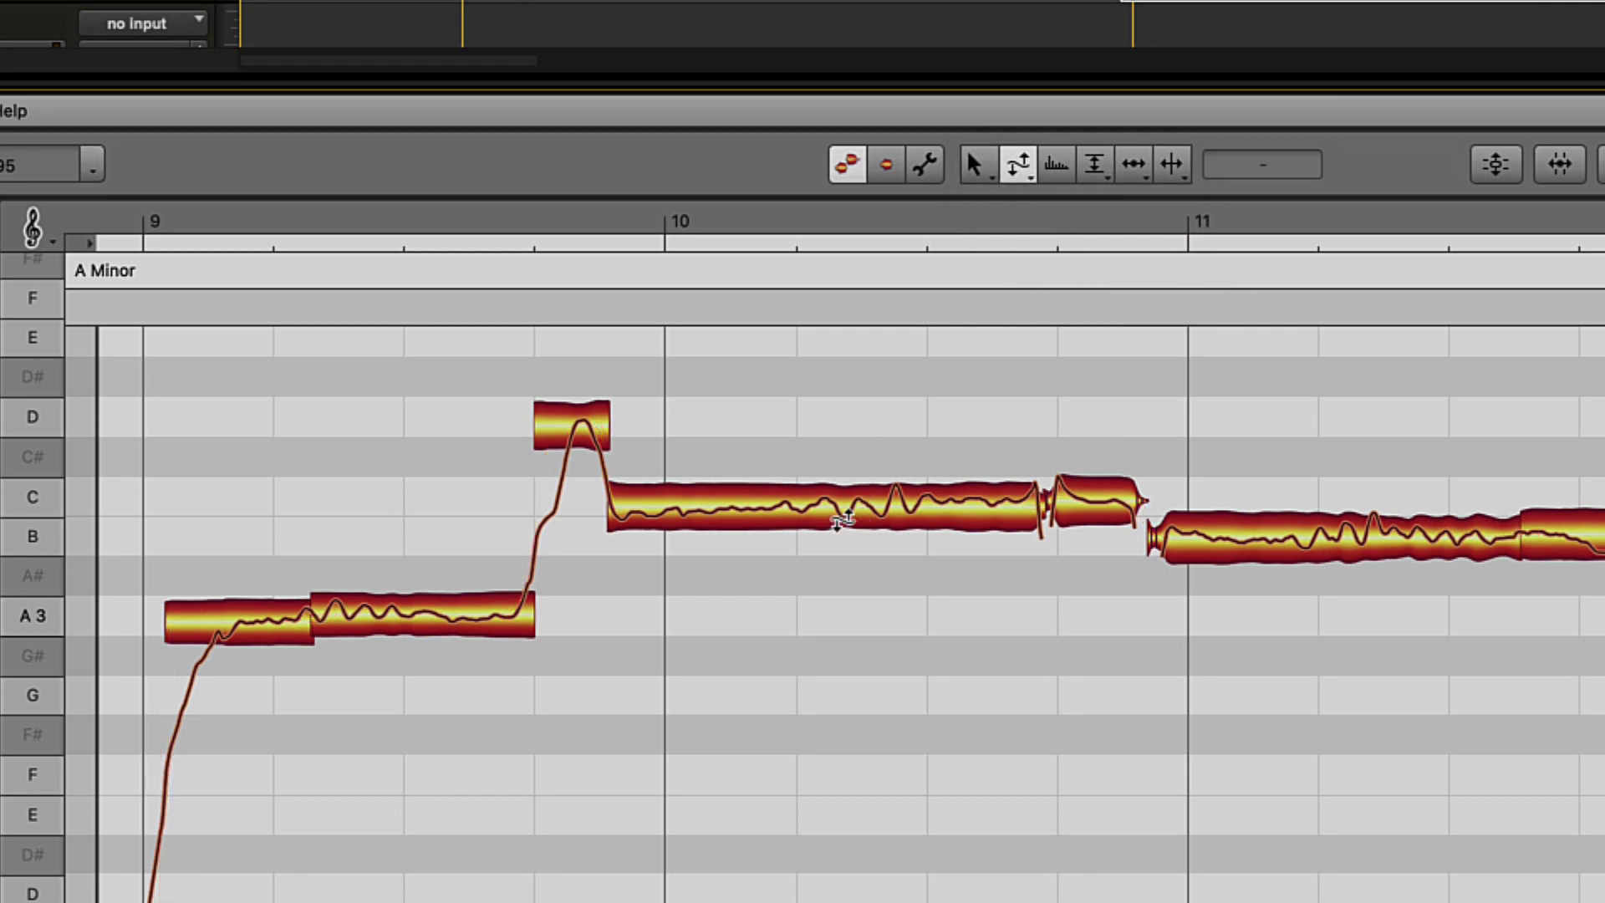
{"action": "left_click", "coordinate": [842, 506]}
{"action": "left_click_drag", "start_coordinate": [844, 484], "coordinate": [805, 736]}
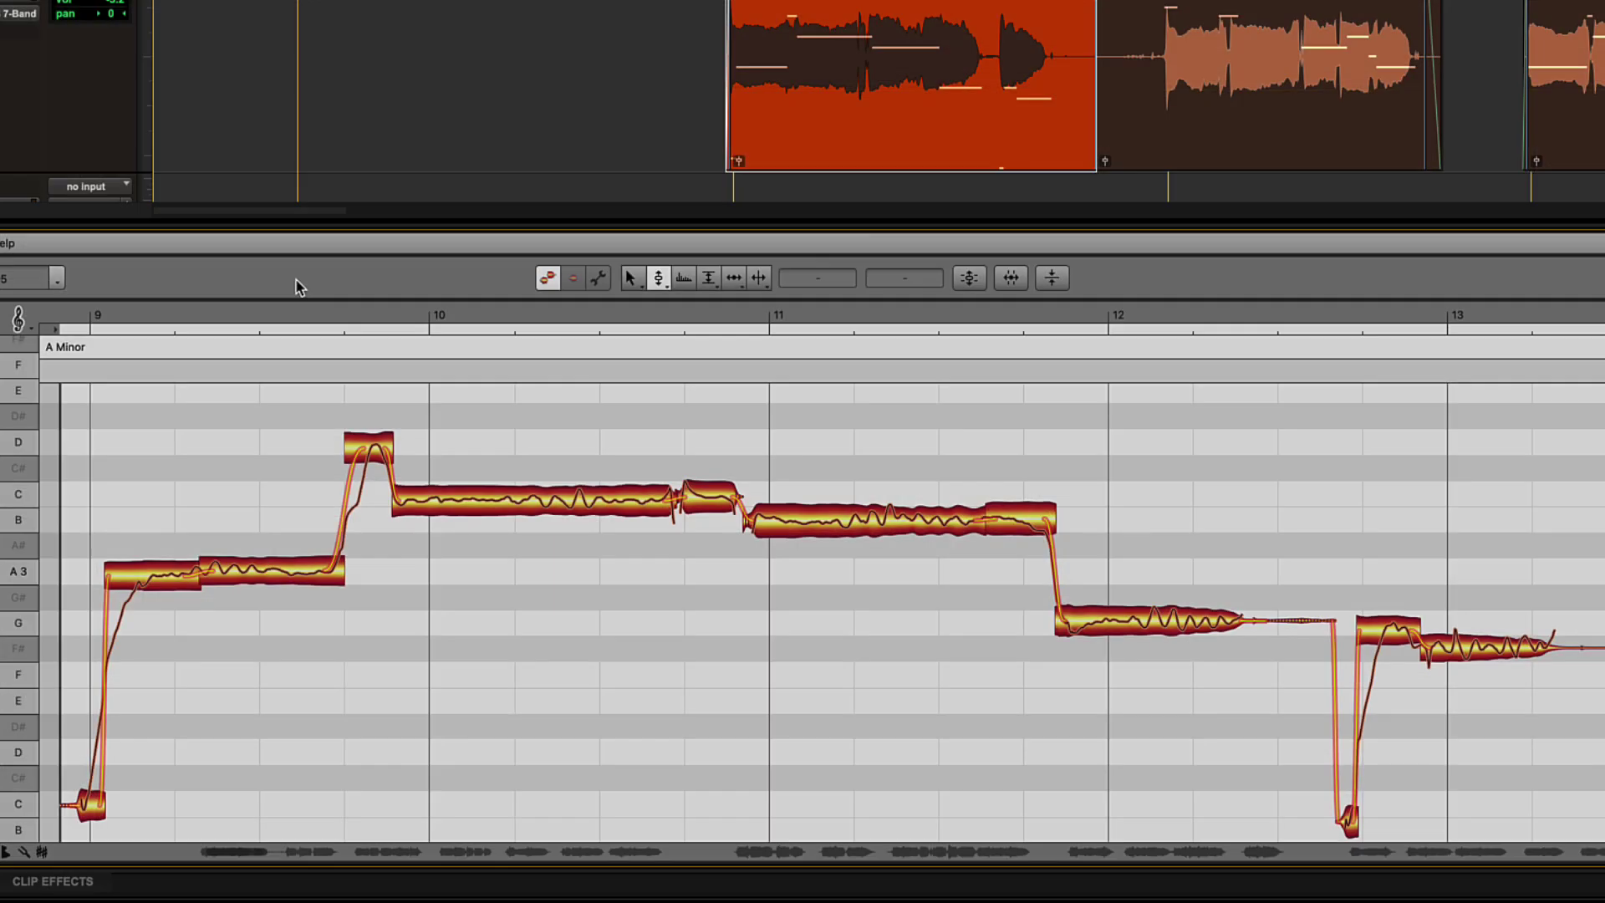
Select all lead-vocal notes, raise their pitch modulation to 121%, and play the result.
{"action": "left_click", "coordinate": [660, 282]}
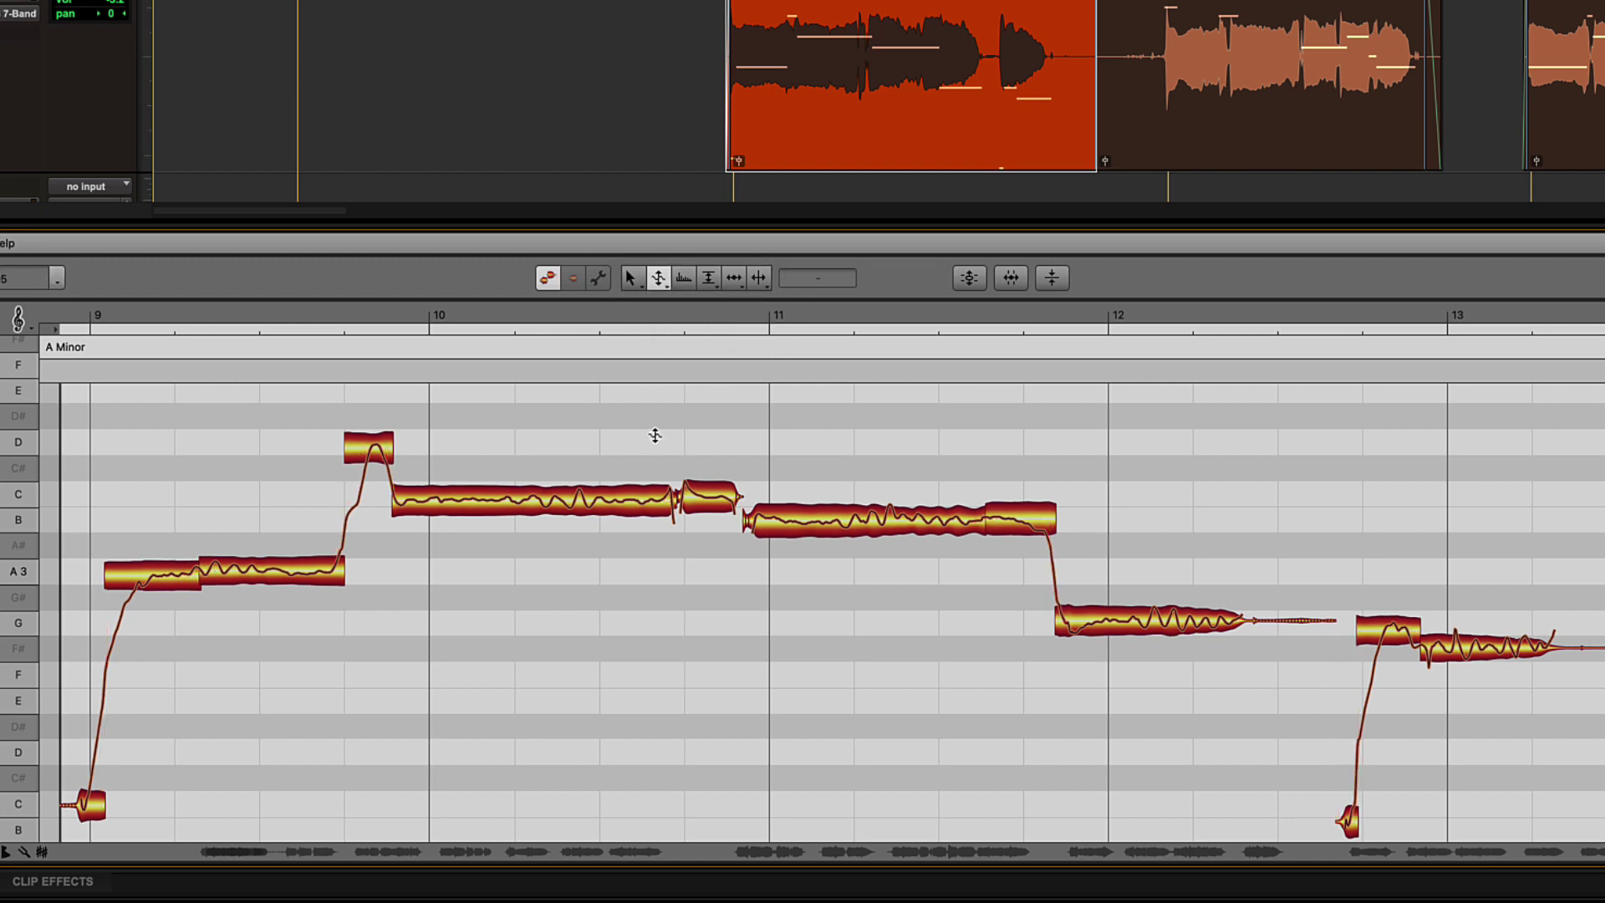
{"action": "key", "text": "super+a"}
{"action": "left_click_drag", "start_coordinate": [588, 503], "coordinate": [574, 619]}
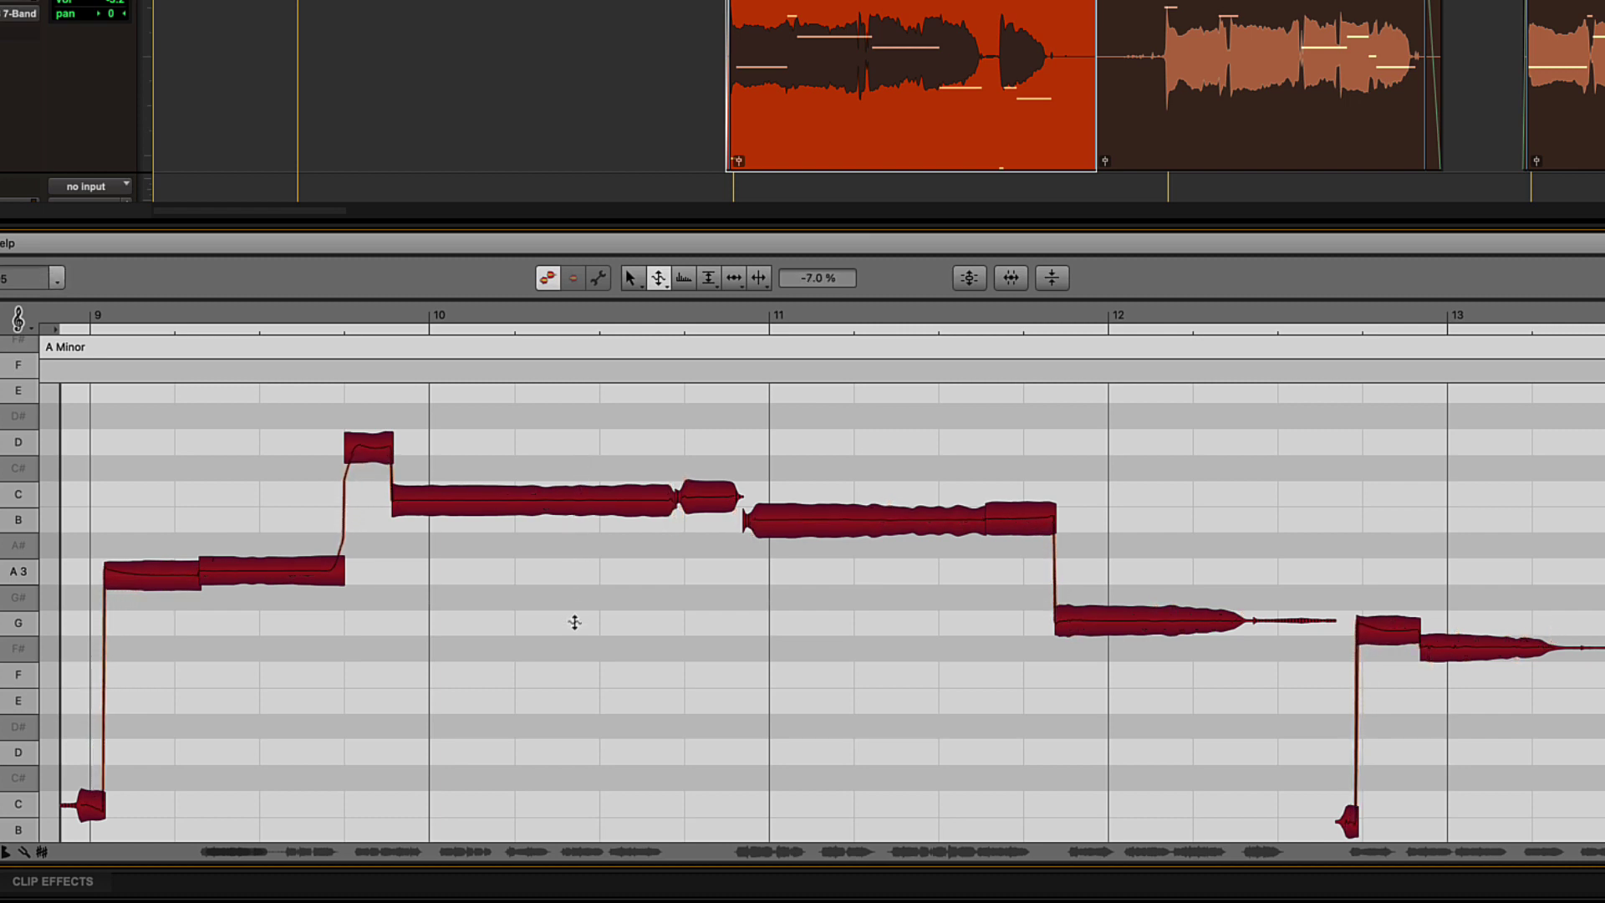
{"action": "key", "text": "space"}
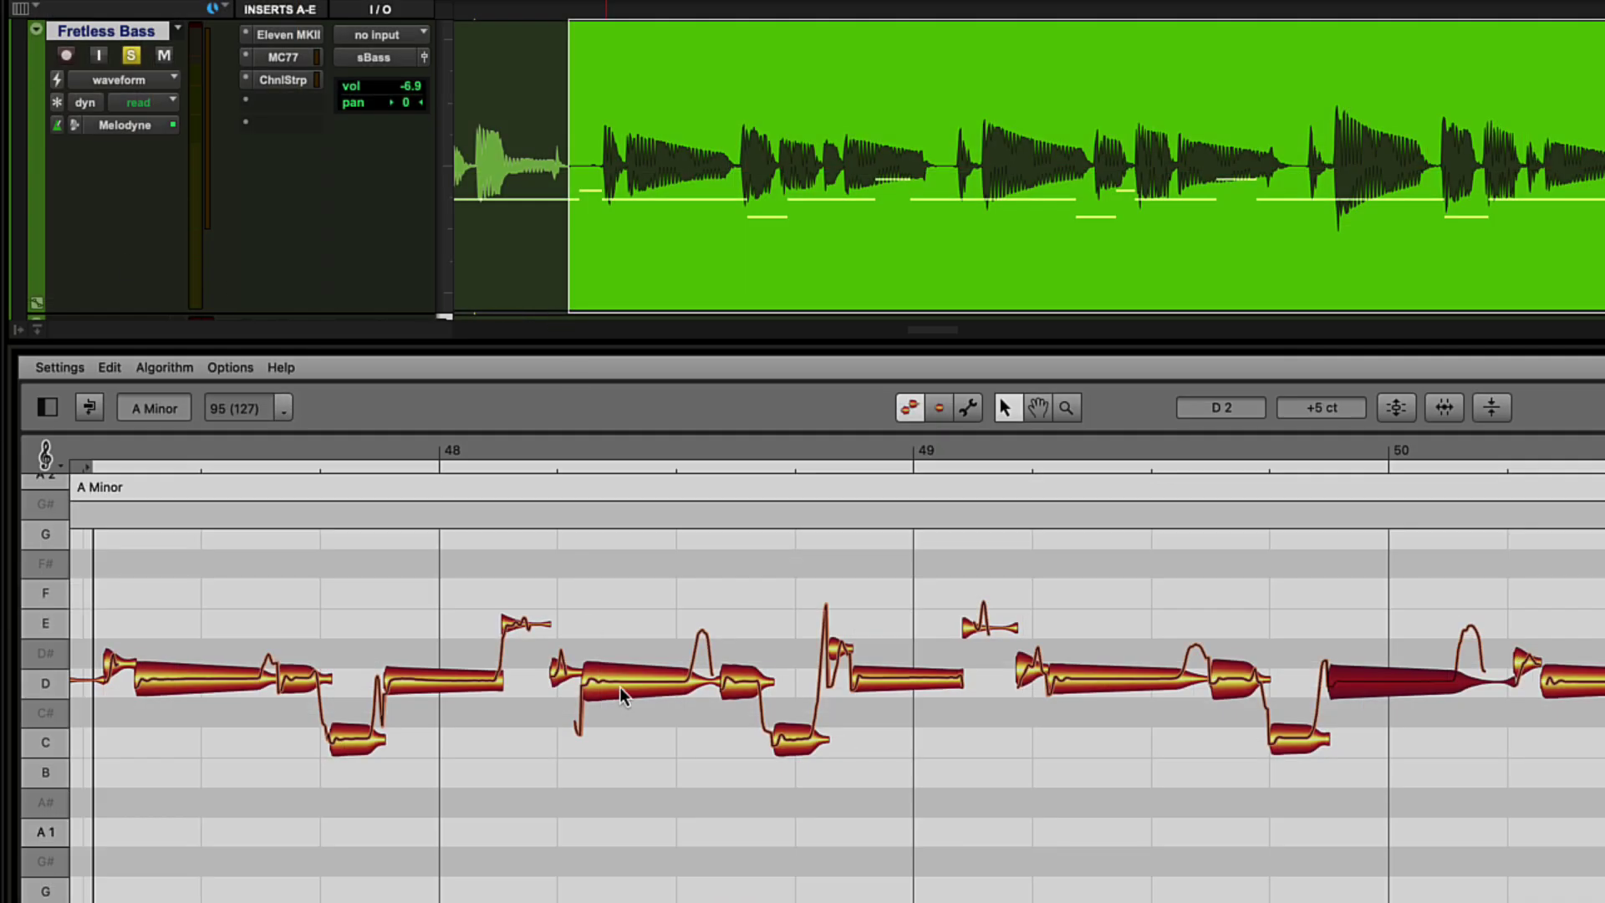
Nudge the pitch of Fretless Bass notes near bar 49, including the D just after it, slightly down.
{"action": "left_click", "coordinate": [619, 686]}
{"action": "left_click_drag", "start_coordinate": [620, 684], "coordinate": [642, 692]}
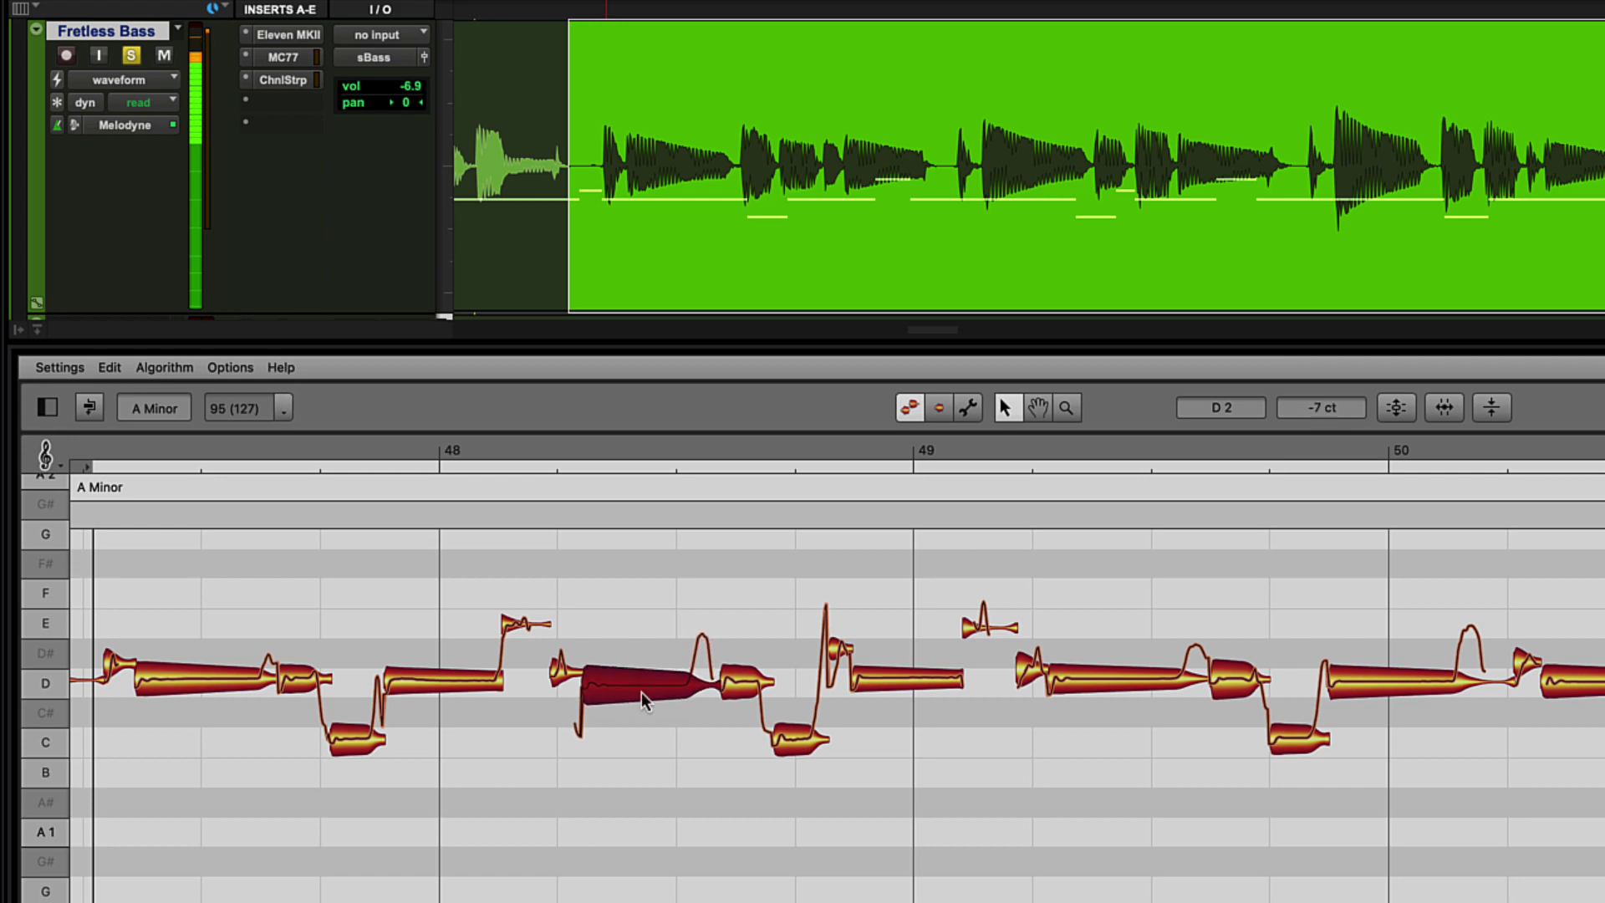
{"action": "left_click", "coordinate": [901, 694]}
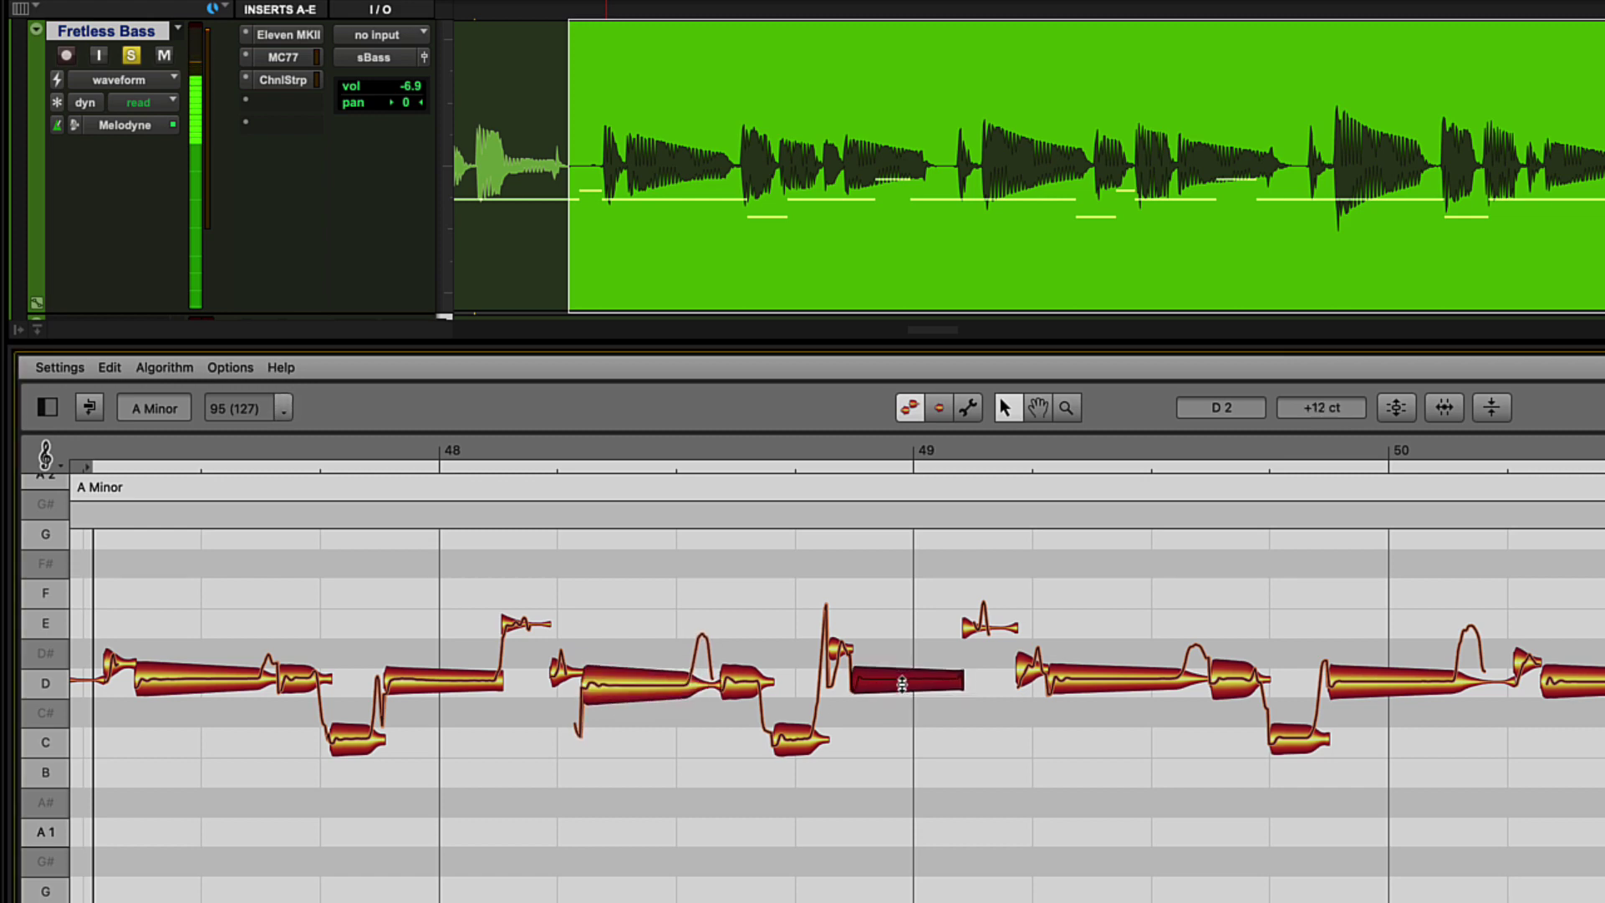
{"action": "left_click", "coordinate": [1120, 691]}
{"action": "left_click_drag", "start_coordinate": [1118, 686], "coordinate": [1123, 685]}
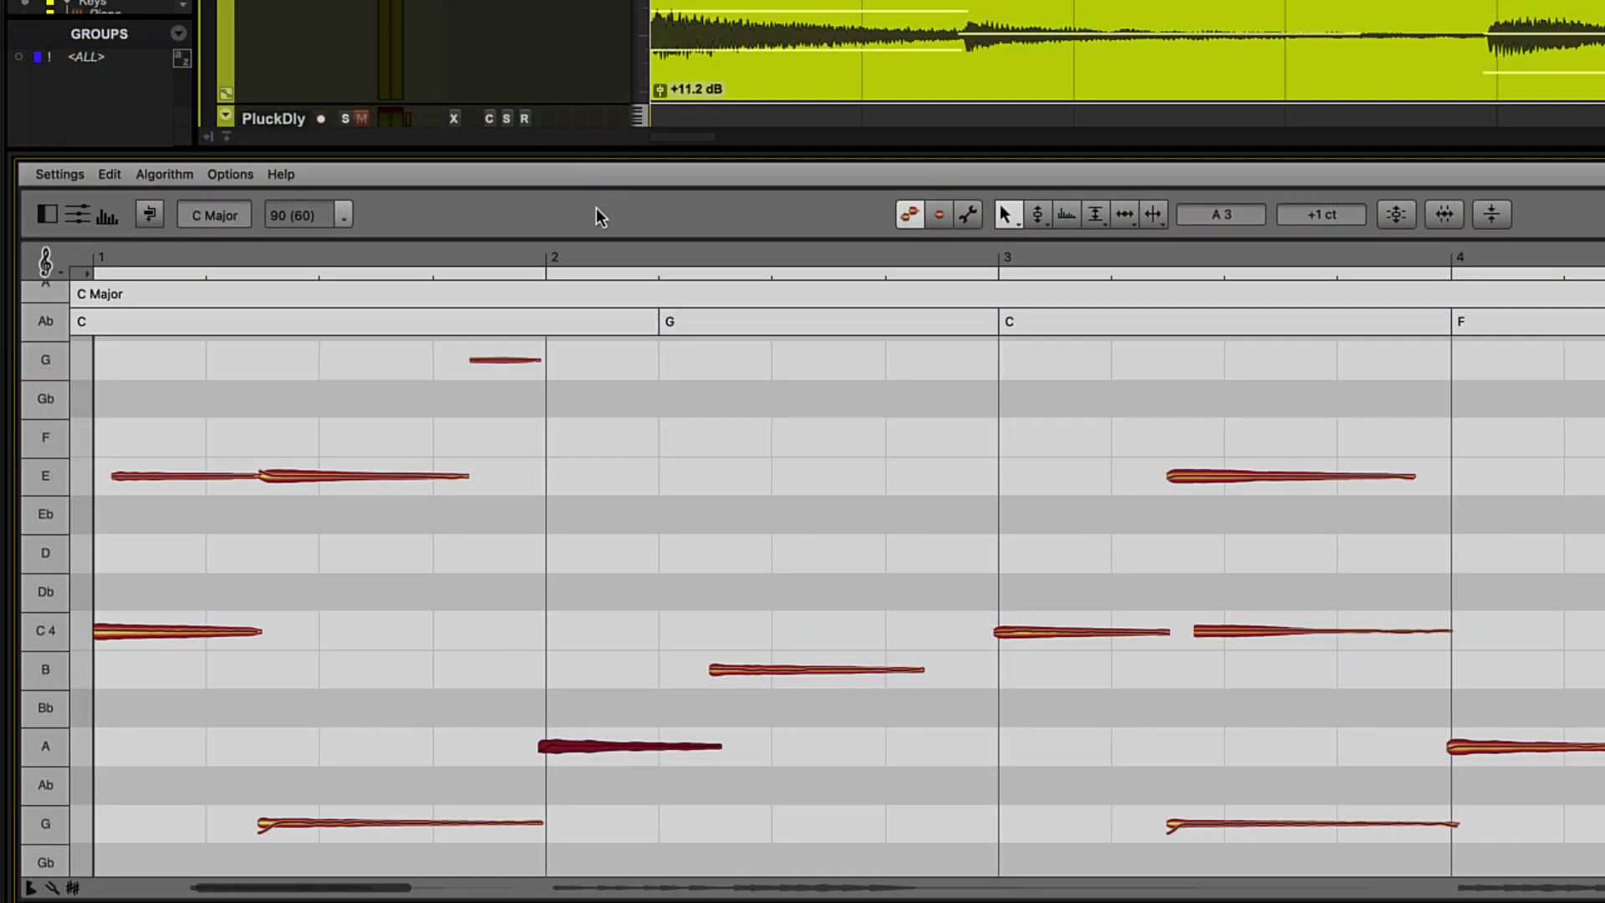
Play the PluckDly chords, raise the bar-2 A note to C4, and audition the new chord.
{"action": "key", "text": "space"}
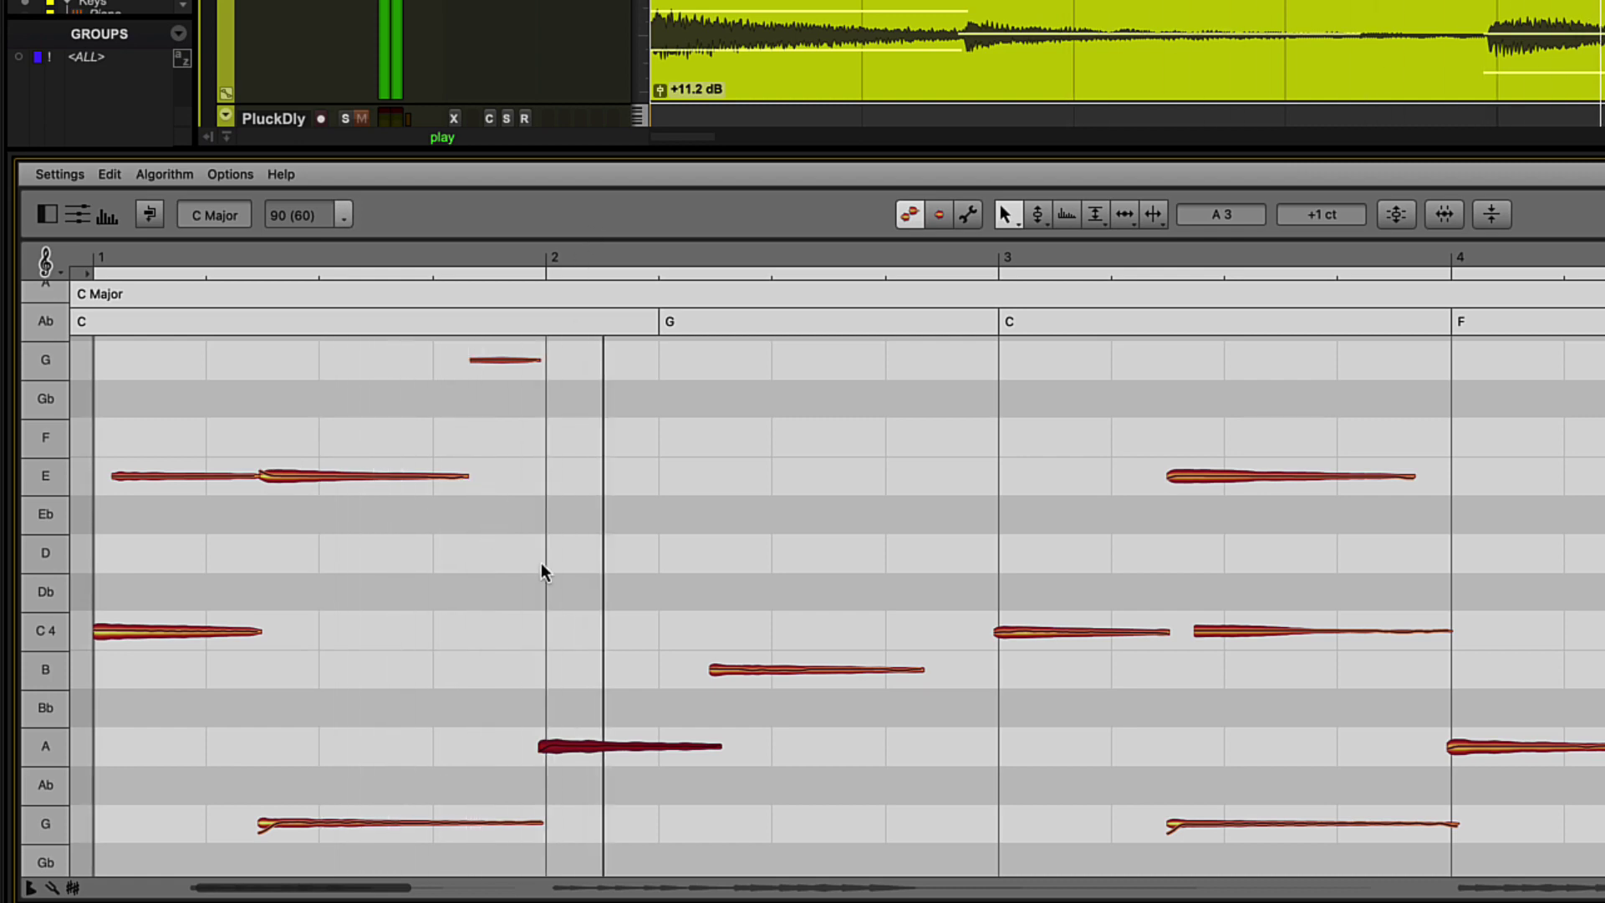
{"action": "key", "text": "space"}
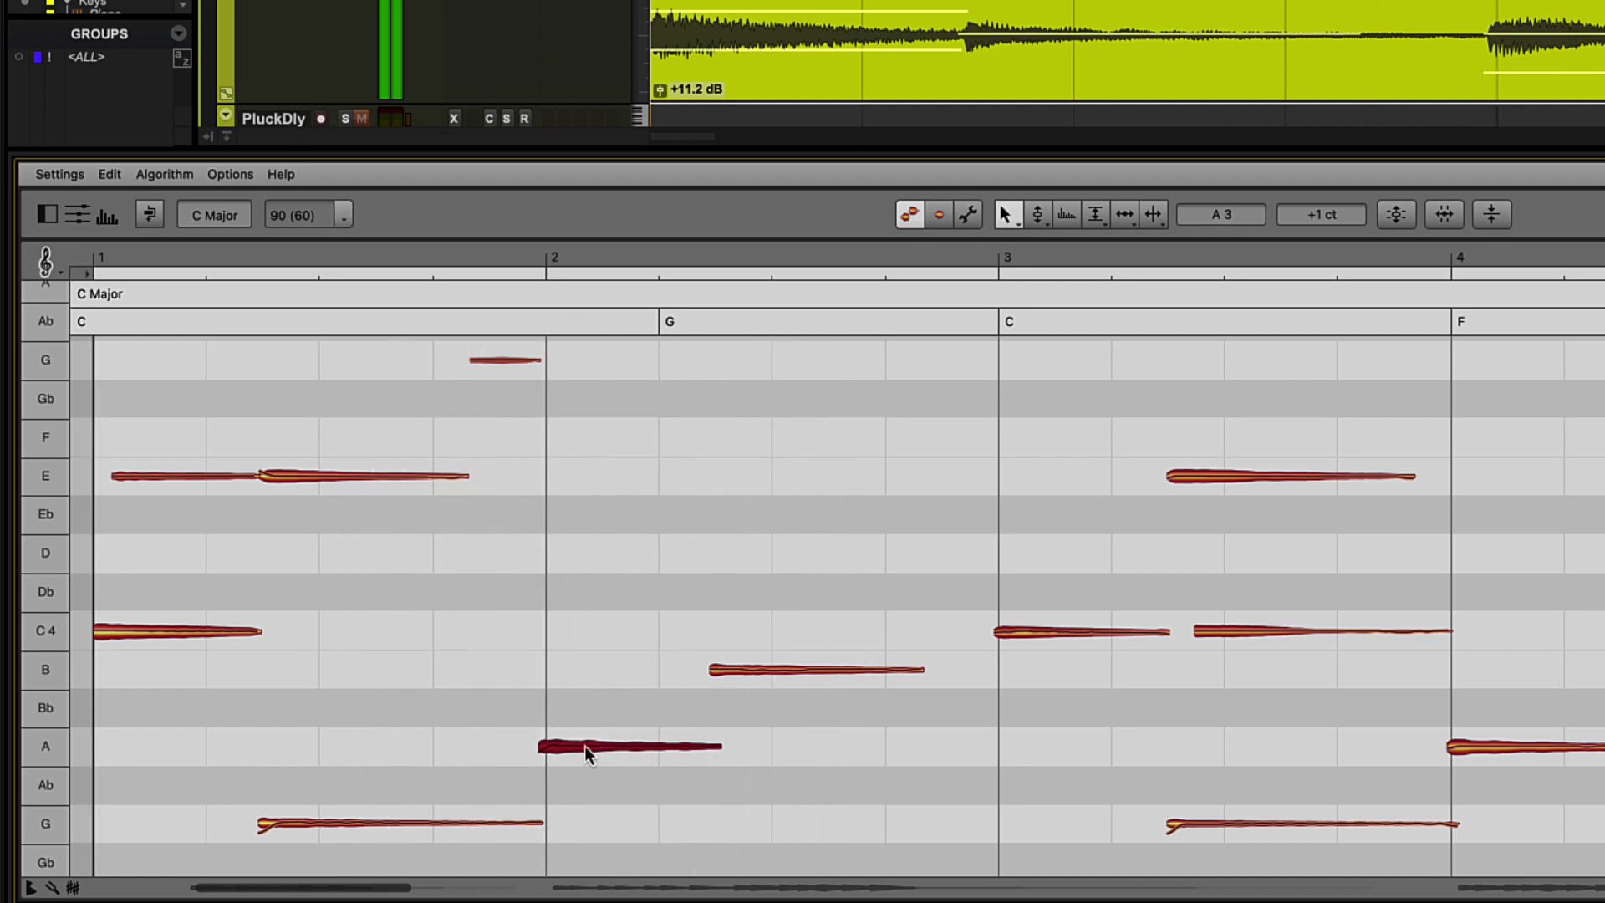
{"action": "left_click_drag", "start_coordinate": [587, 749], "coordinate": [601, 632]}
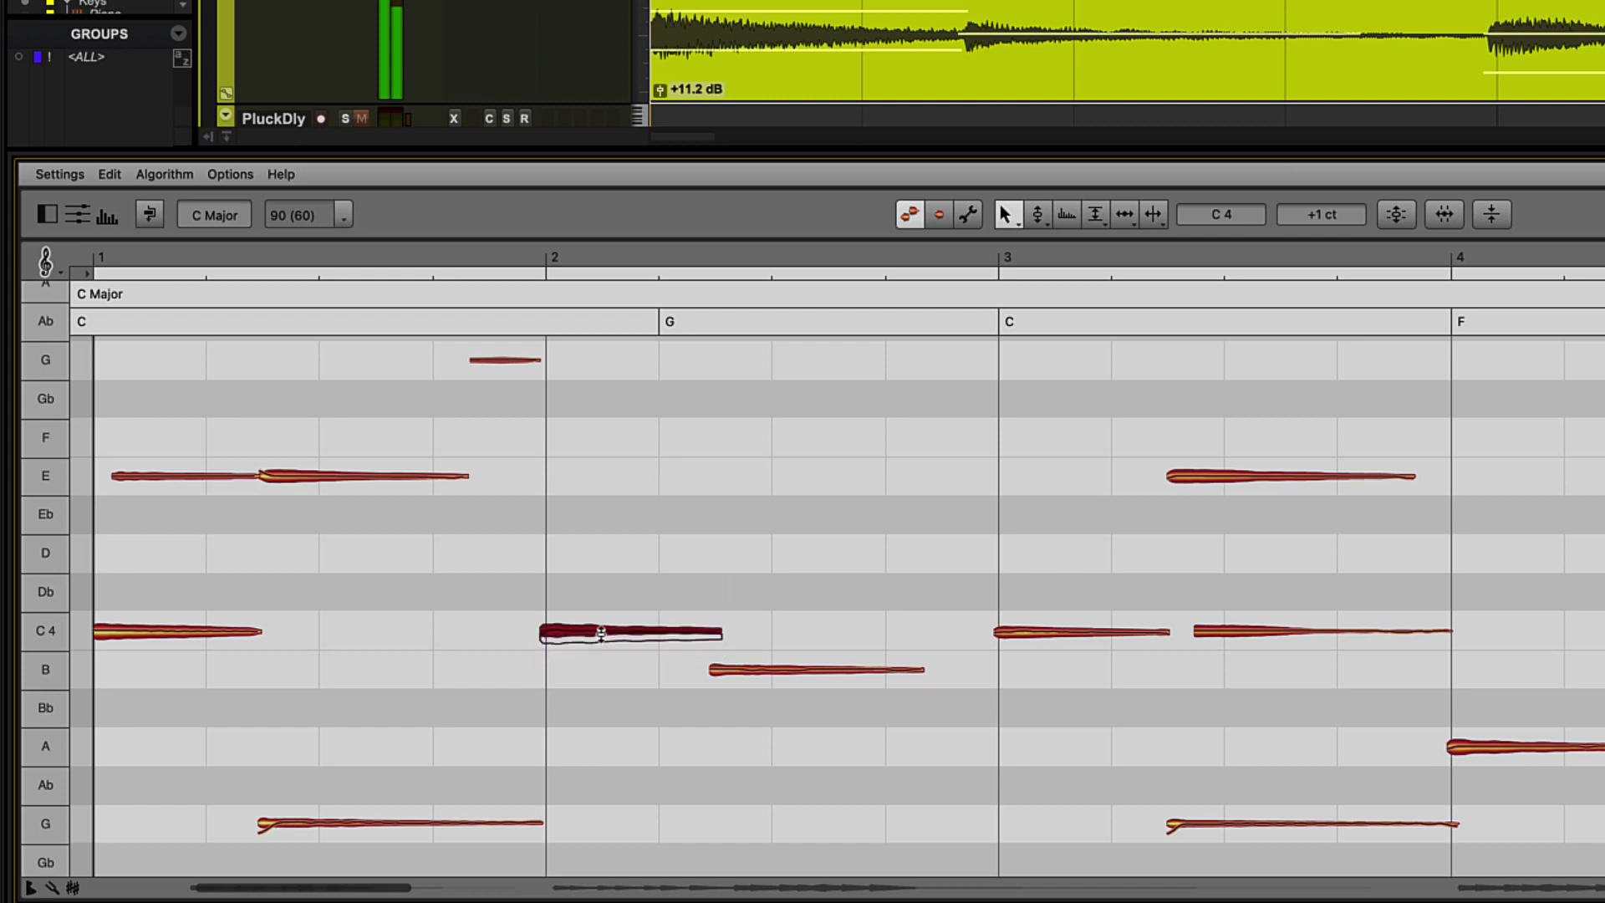
{"action": "key", "text": "space"}
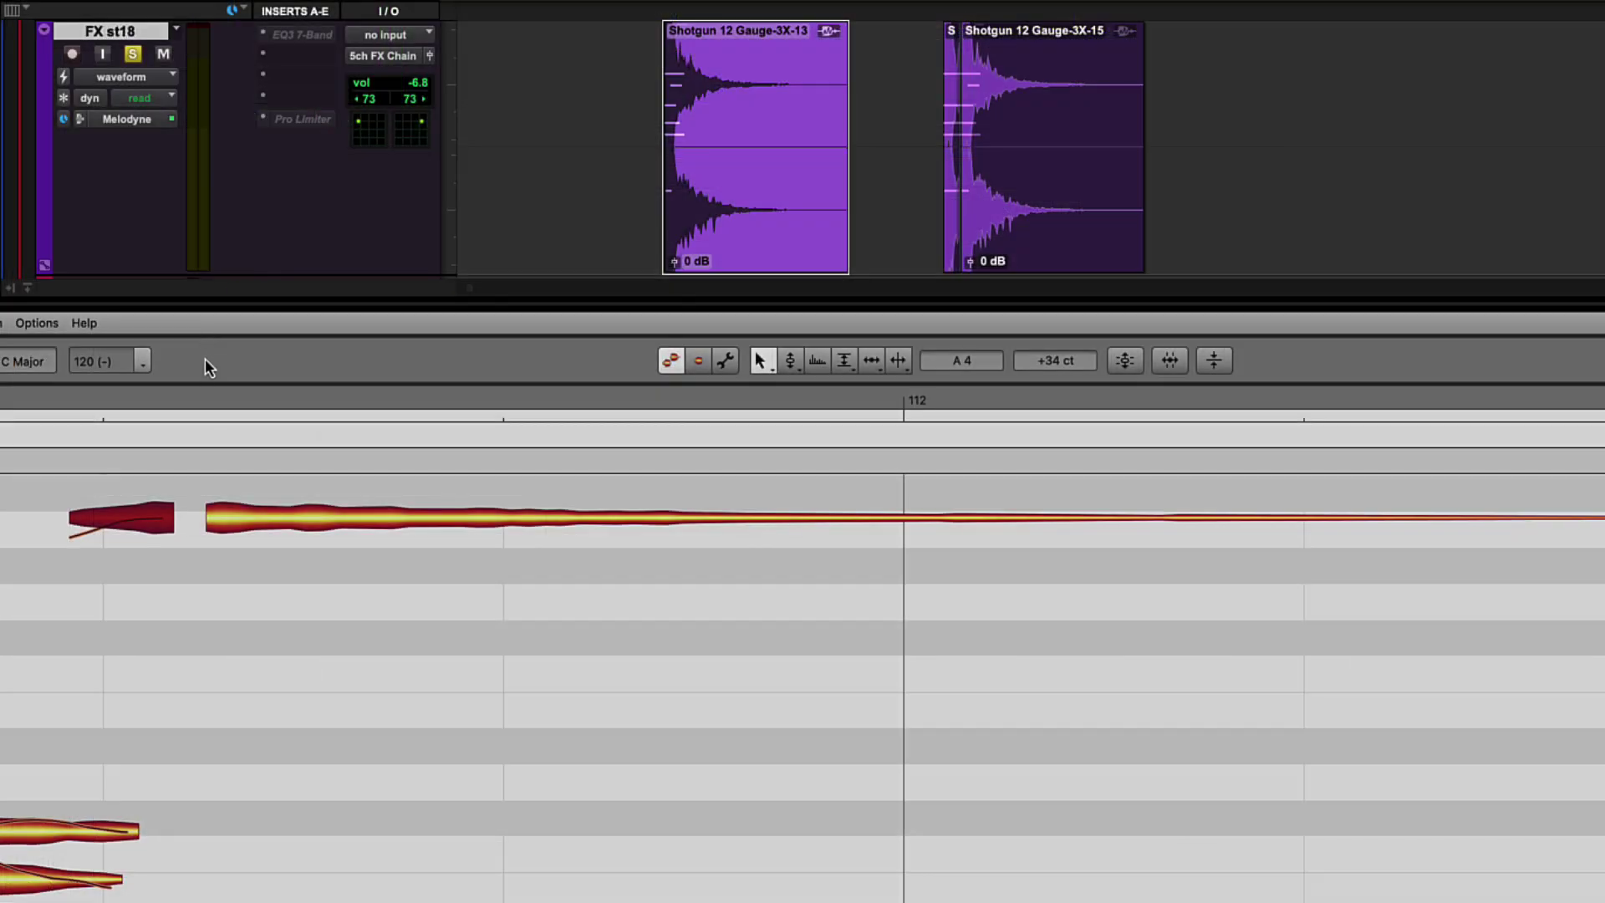
Drop the FX st18 shotgun sound three semitones from A4 to Gb4 and play it back.
{"action": "key", "text": "space"}
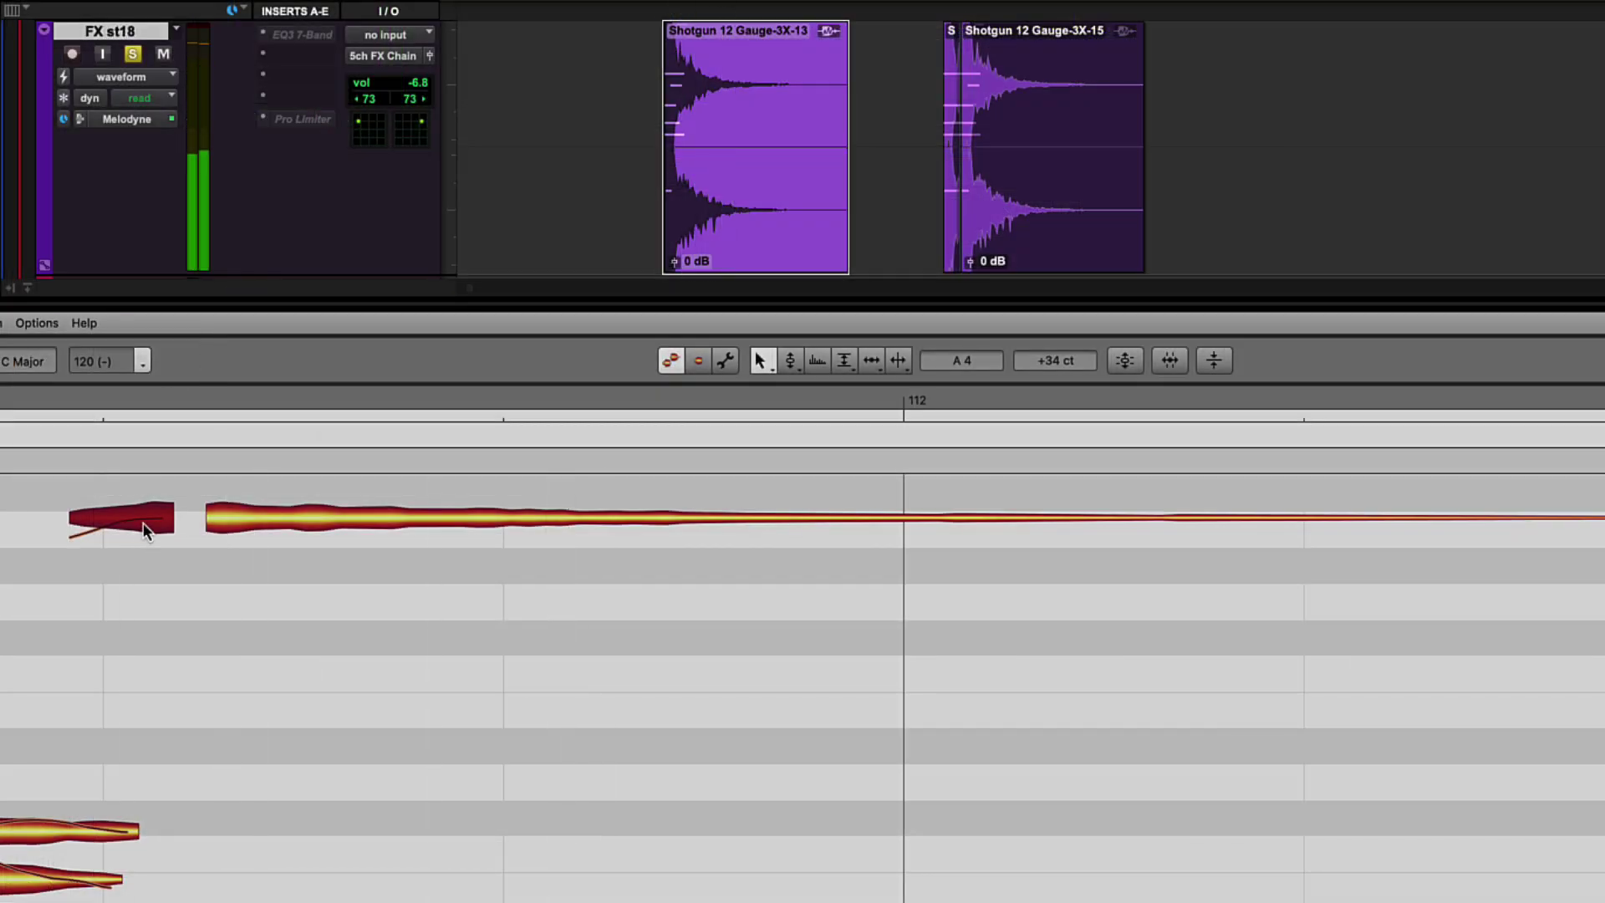
{"action": "left_click_drag", "start_coordinate": [143, 523], "coordinate": [132, 634]}
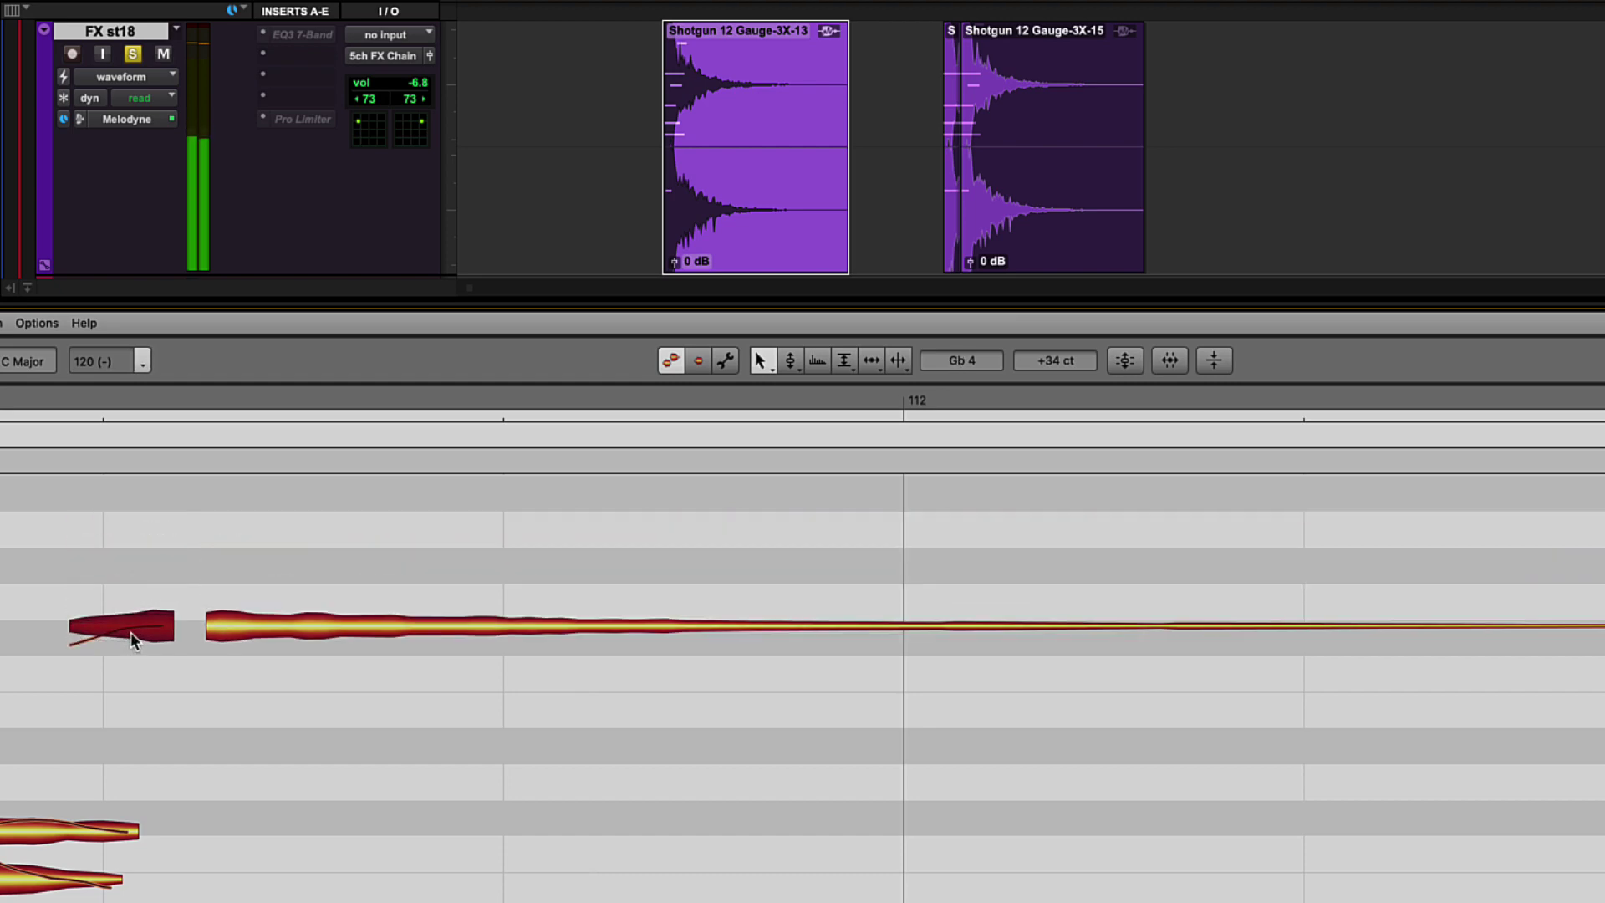
{"action": "key", "text": "space"}
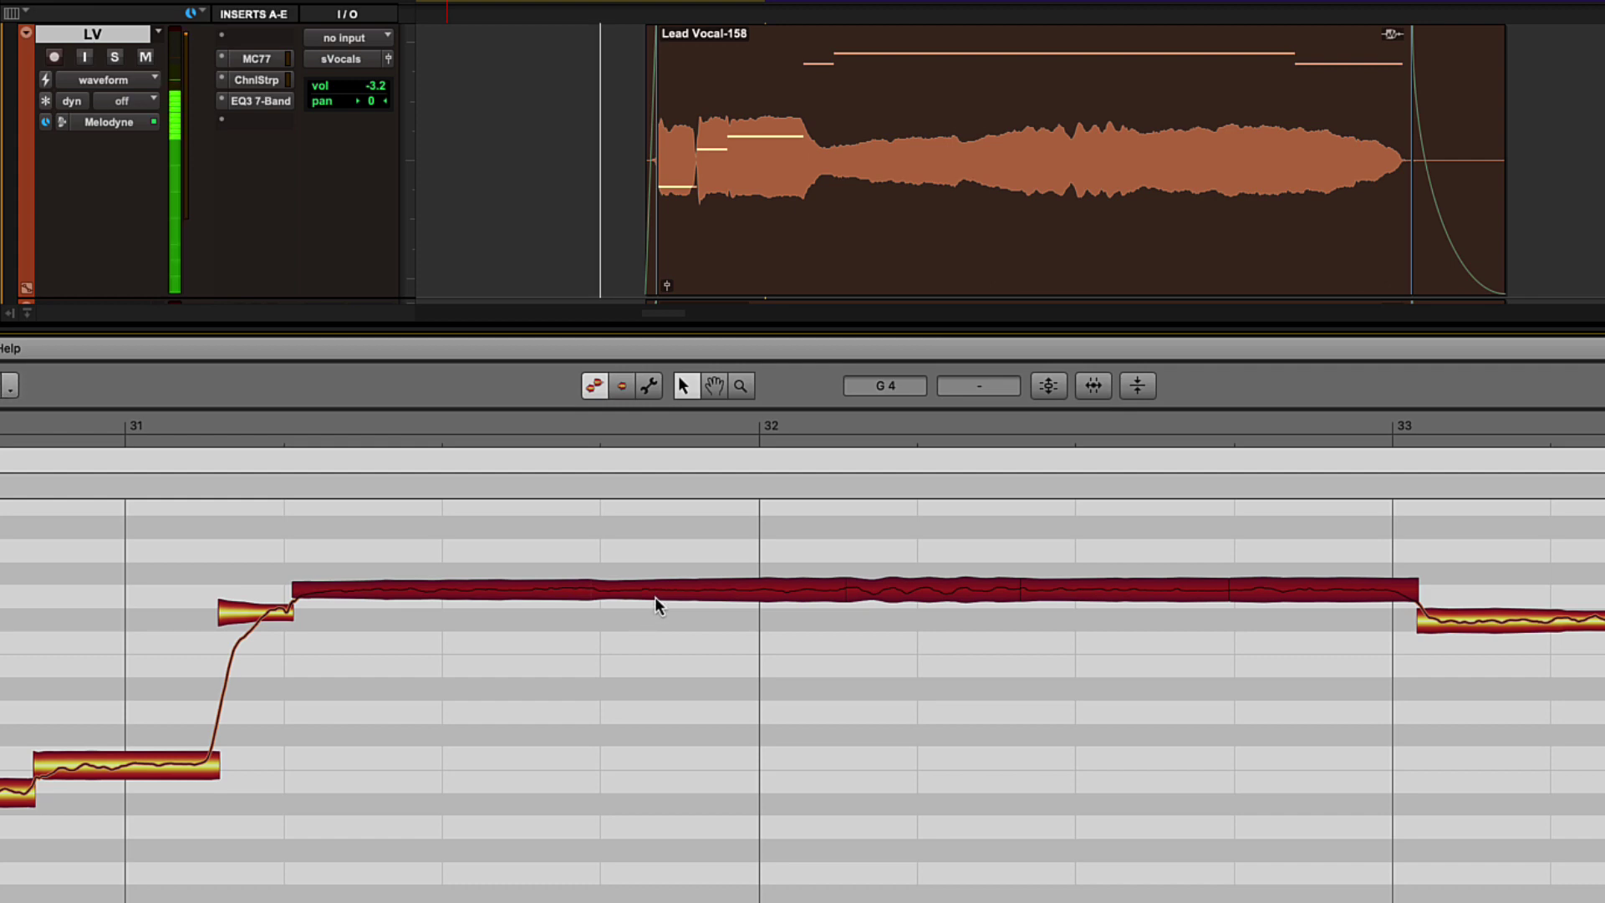
Nudge Lead Vocal-158's held note across bars 31–33 slightly down in pitch in Melodyne.
{"action": "left_click_drag", "start_coordinate": [656, 592], "coordinate": [655, 598]}
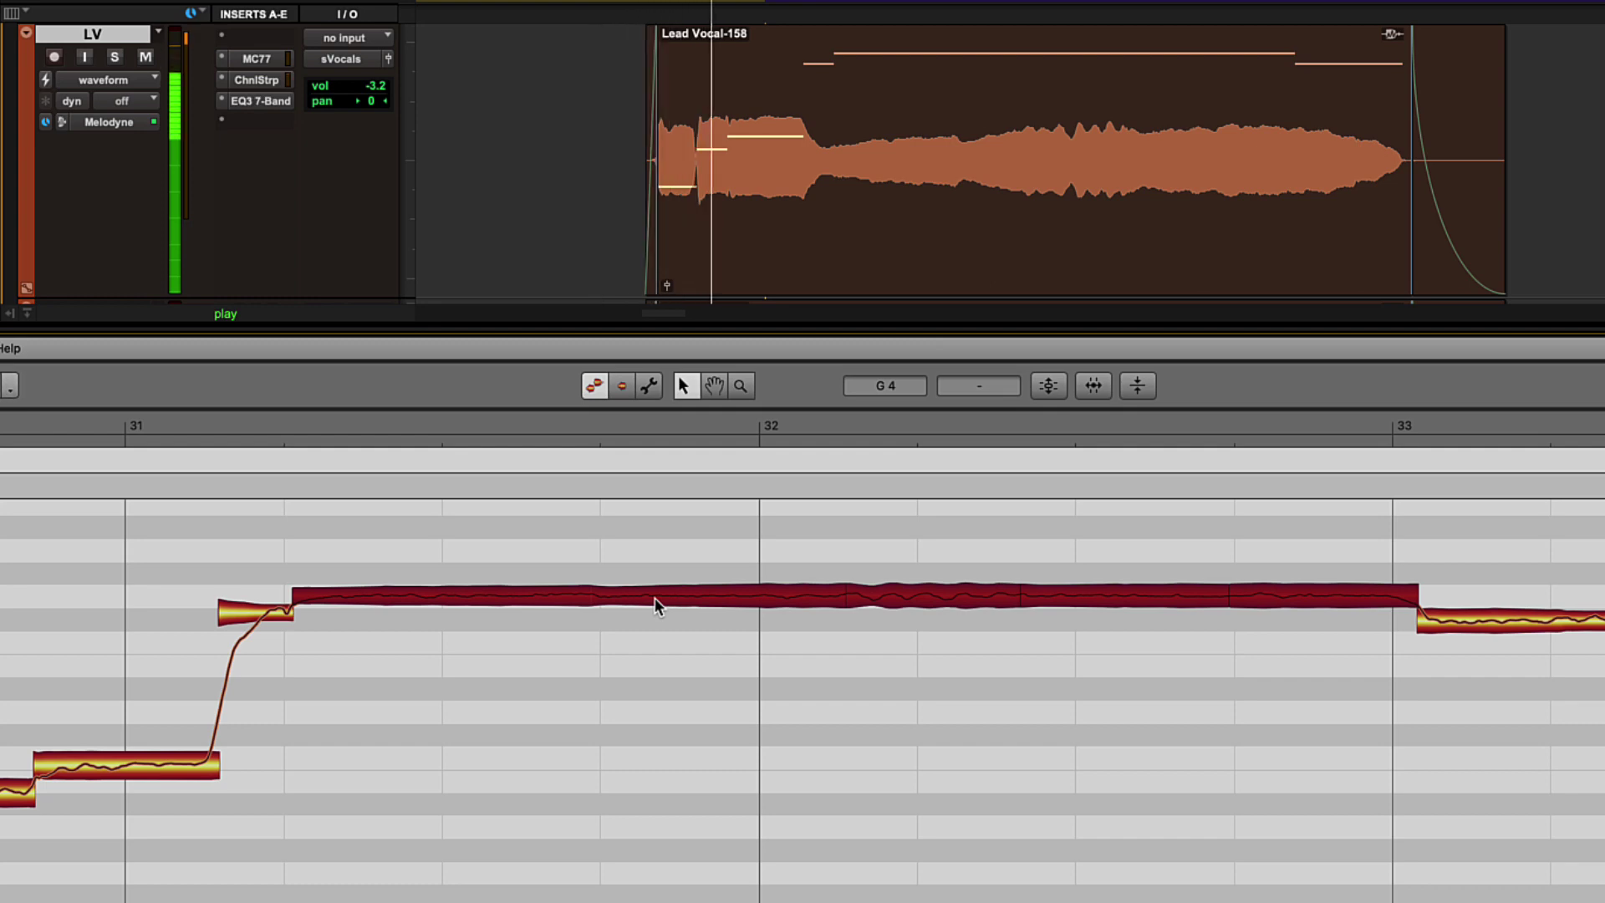